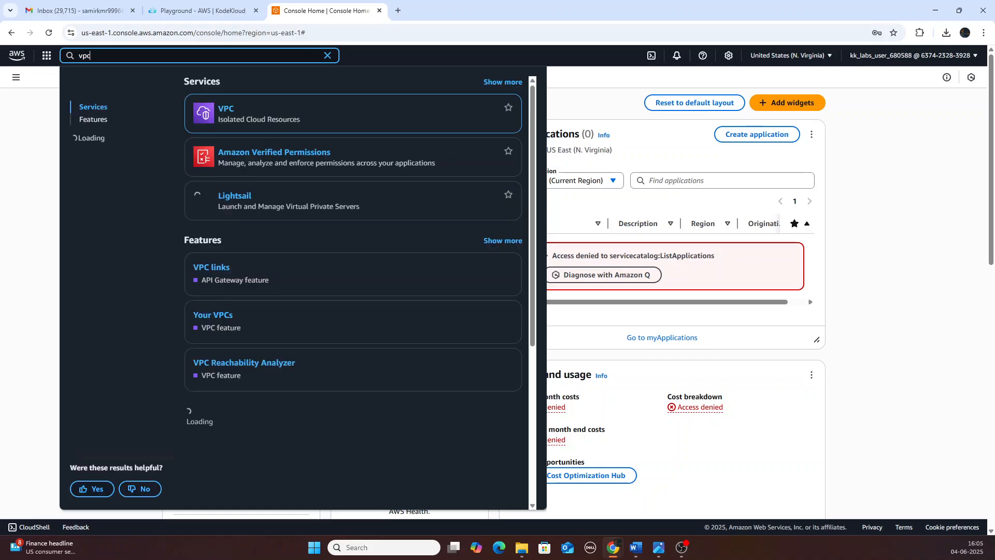
Step: Open the VPC service and start a new VPC using the VPC only option, naming it demo-nat-vpc
{"action": "left_click", "coordinate": [225, 112]}
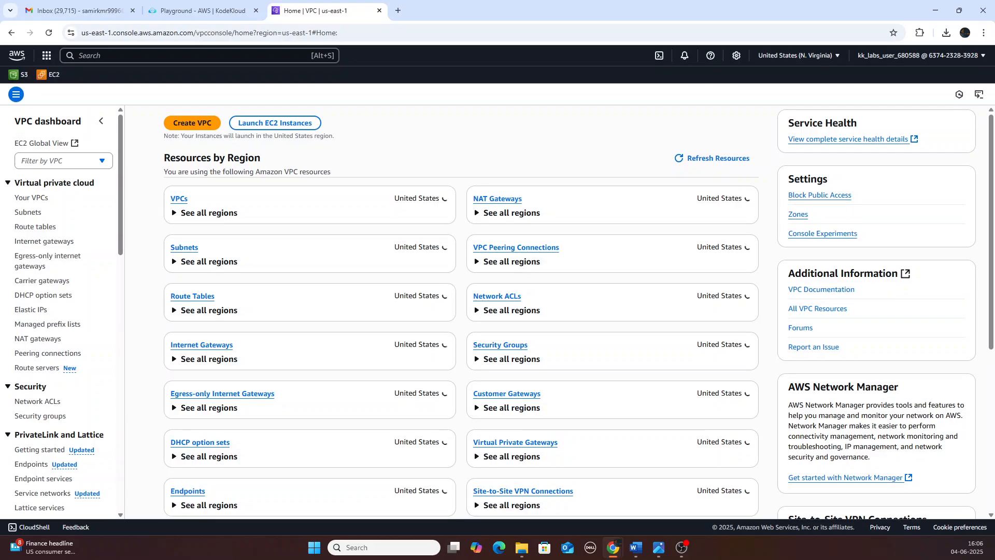
{"action": "left_click", "coordinate": [200, 125]}
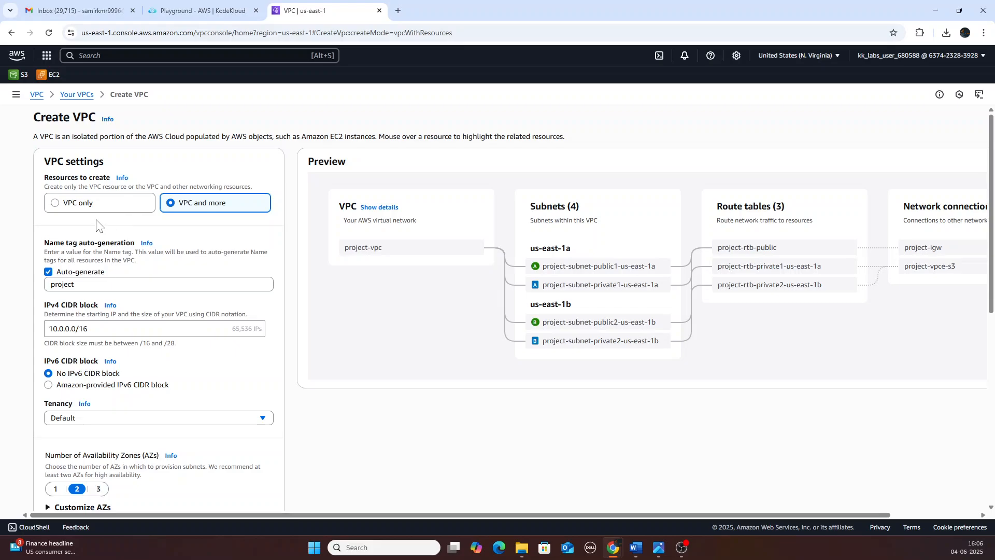
{"action": "left_click", "coordinate": [71, 206]}
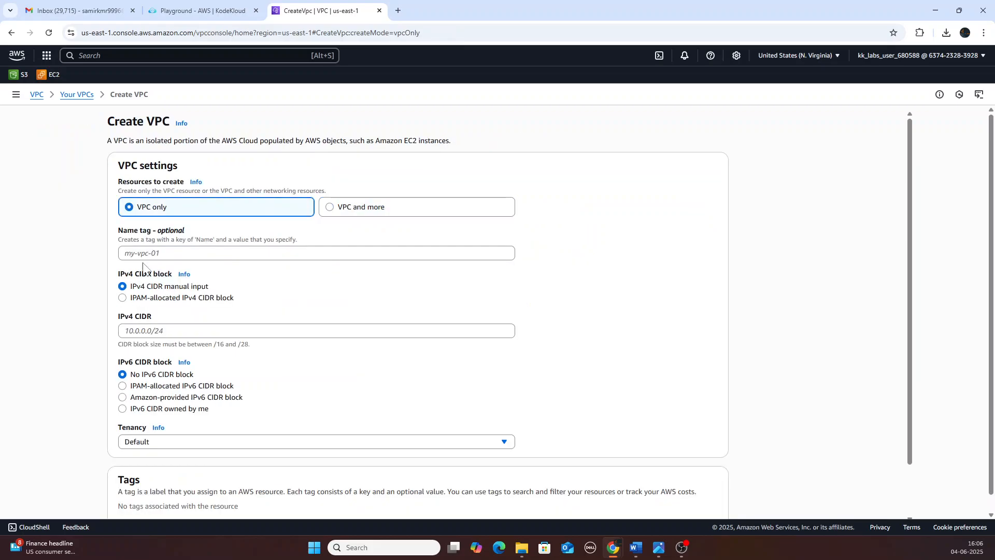
{"action": "left_click", "coordinate": [166, 253]}
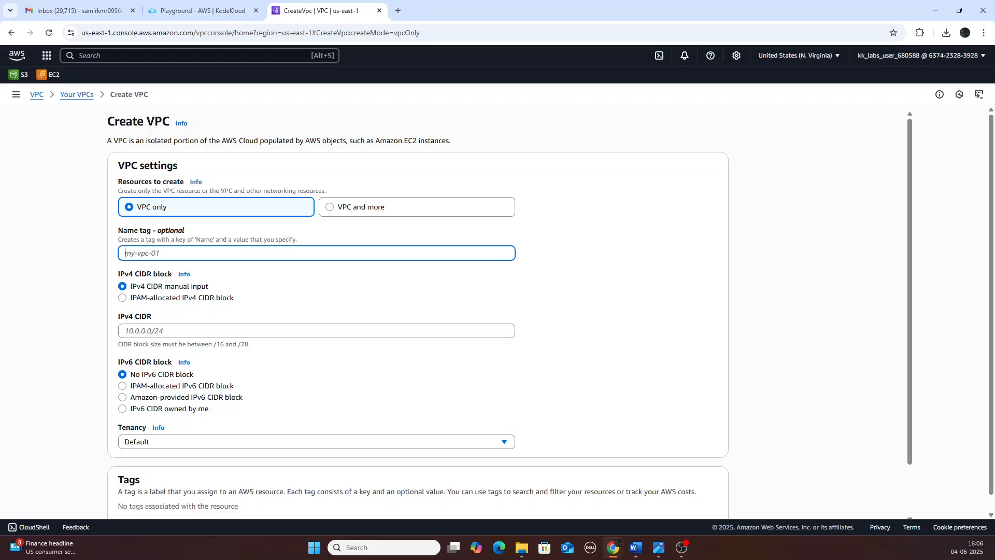
{"action": "type", "text": "demo"}
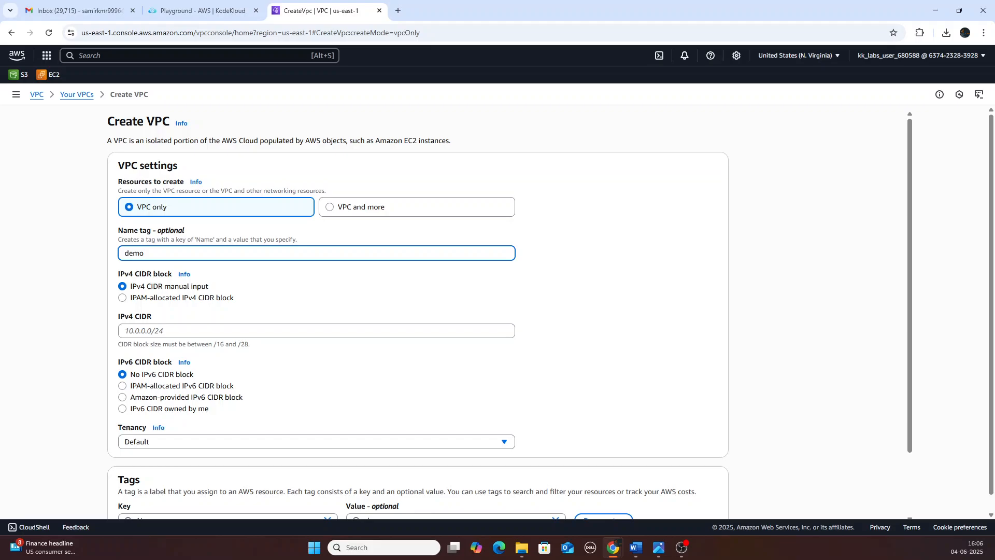
{"action": "type", "text": "-nat-vpc"}
Step: Set the VPC's IPv4 CIDR to 10.10.0.0/16 and create the VPC
{"action": "left_click", "coordinate": [153, 330]}
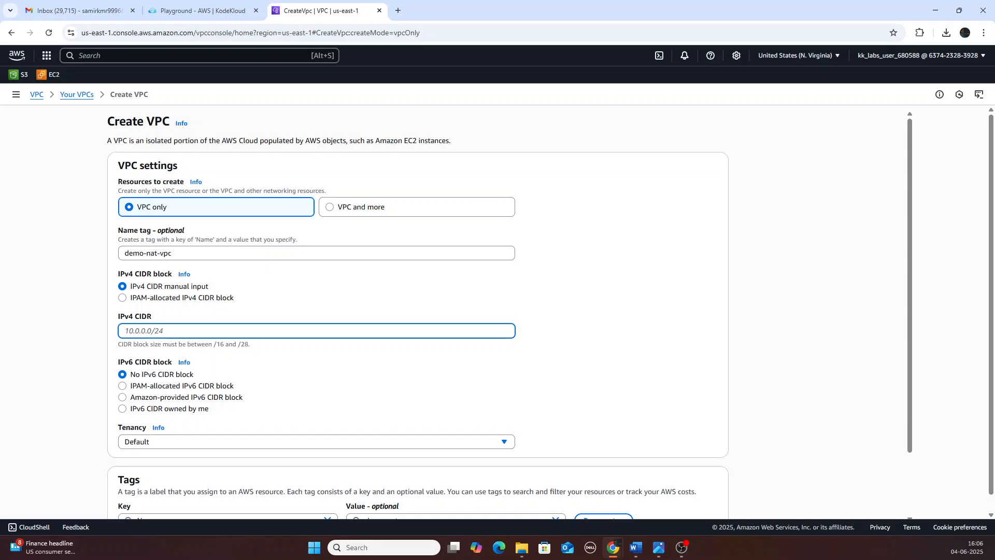
{"action": "type", "text": "10.10.0.0"}
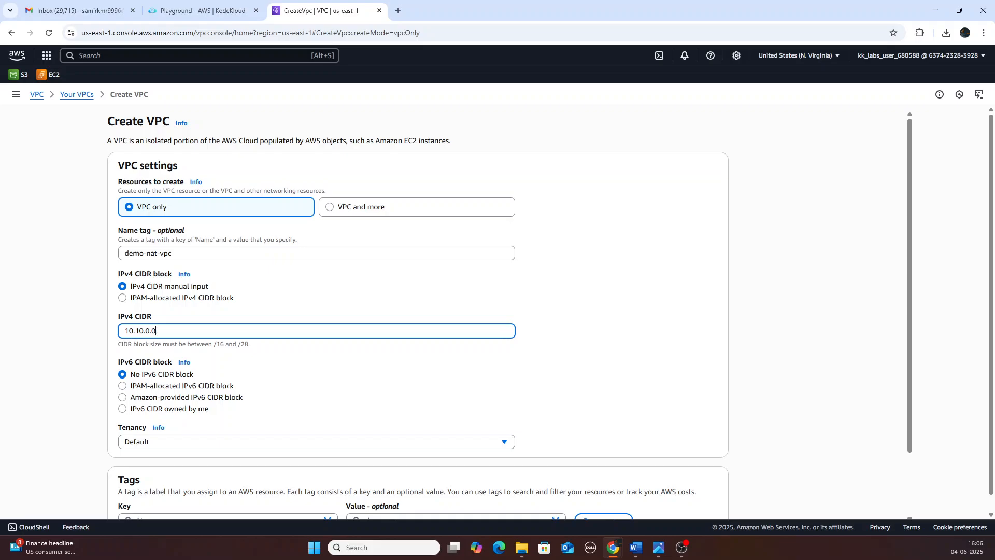
{"action": "type", "text": "/16"}
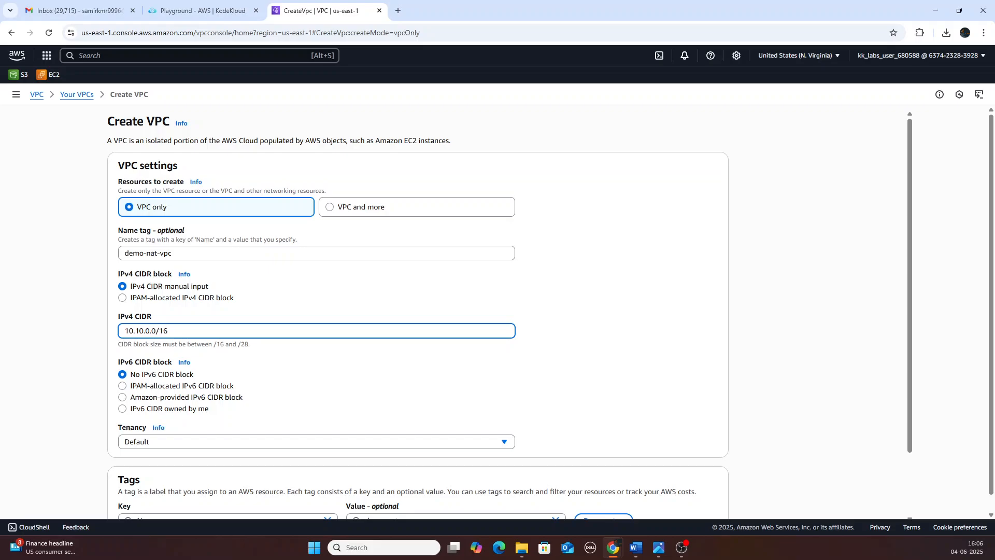
{"action": "left_click", "coordinate": [355, 299]}
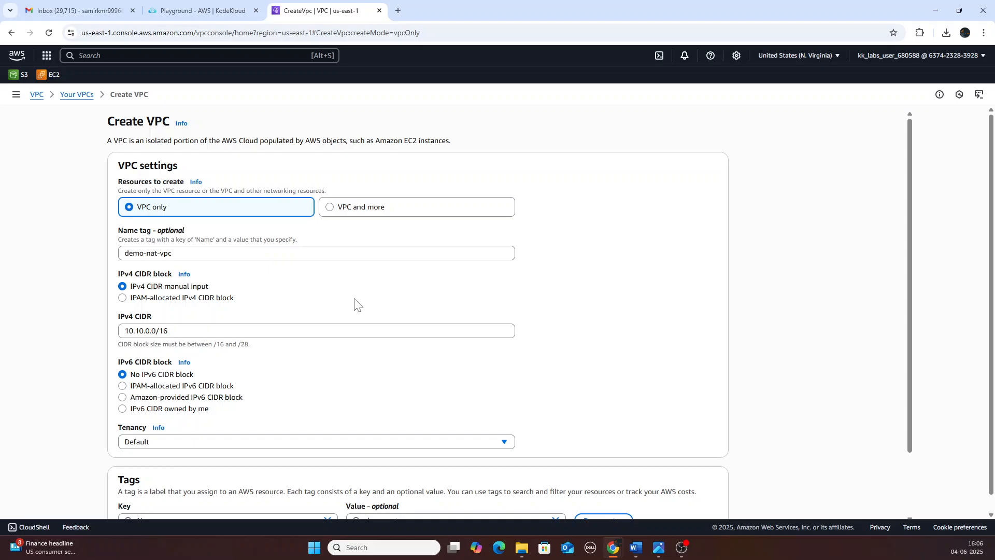
{"action": "key", "text": "alt+Tab"}
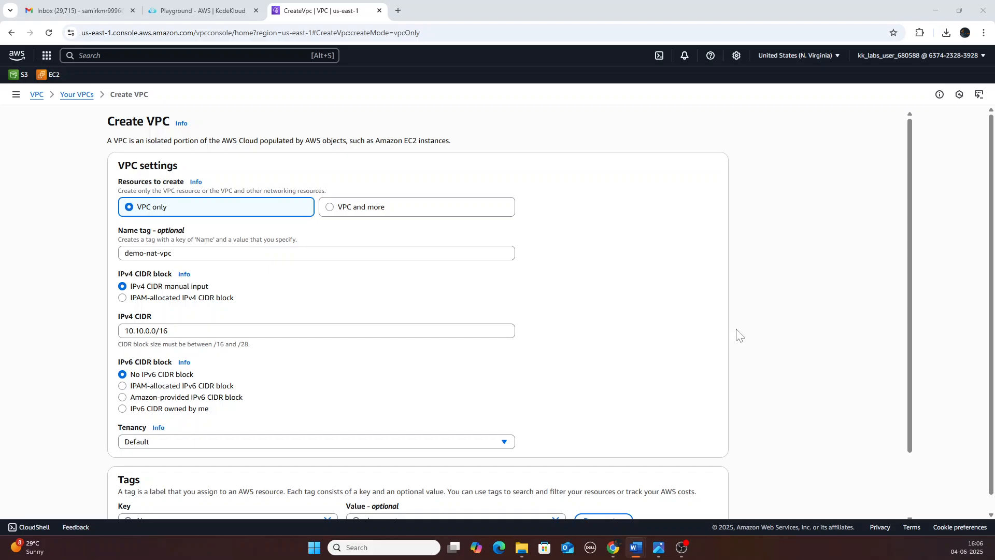
{"action": "left_click_drag", "start_coordinate": [910, 388], "coordinate": [899, 444]}
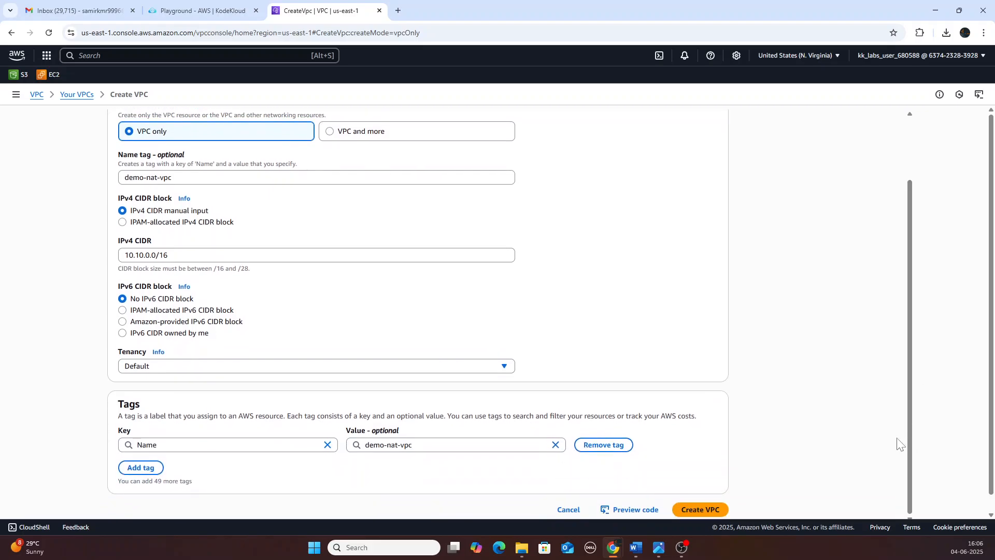
{"action": "left_click", "coordinate": [700, 511]}
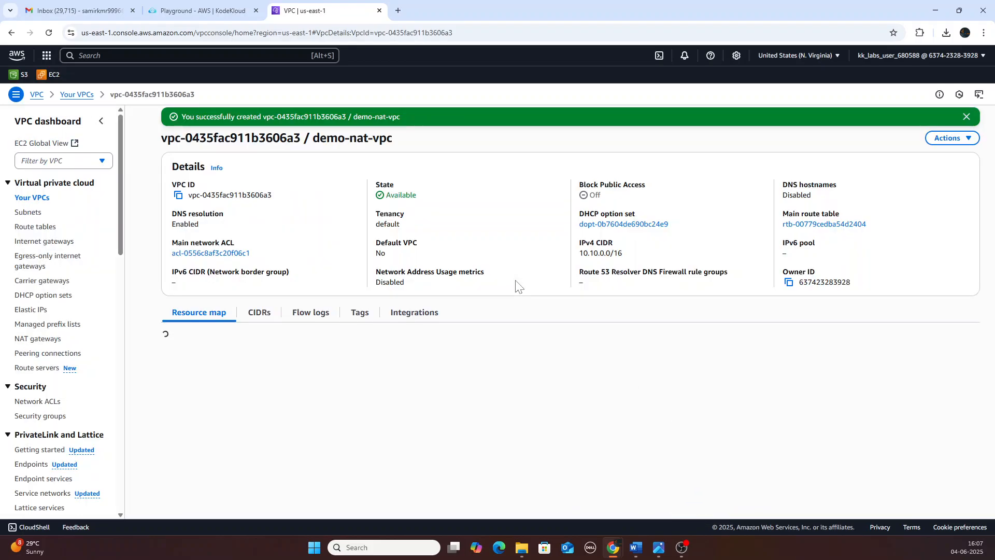
Step: Start creating a subnet from the subnet list and choose demo-nat-vpc as its VPC
{"action": "key", "text": "alt+Tab"}
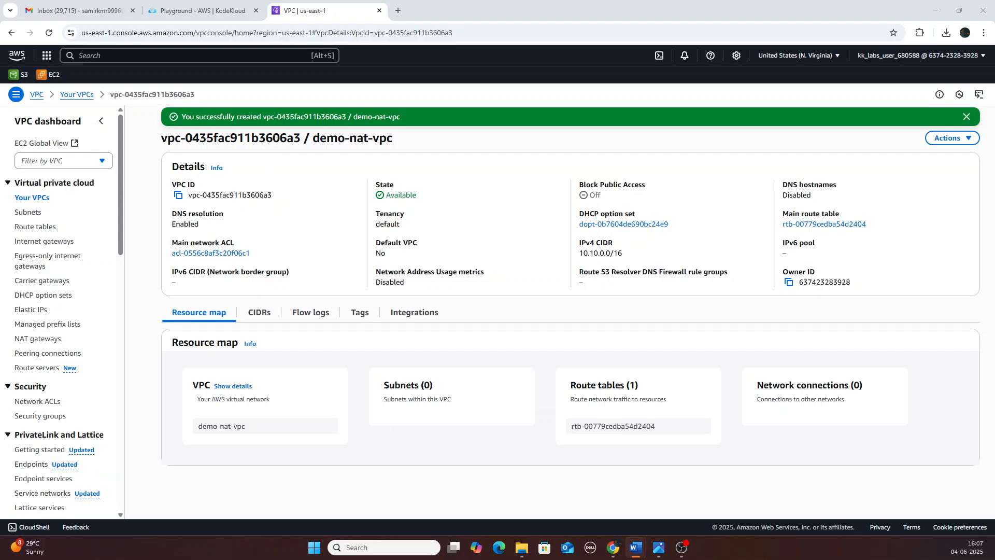
{"action": "left_click", "coordinate": [28, 212]}
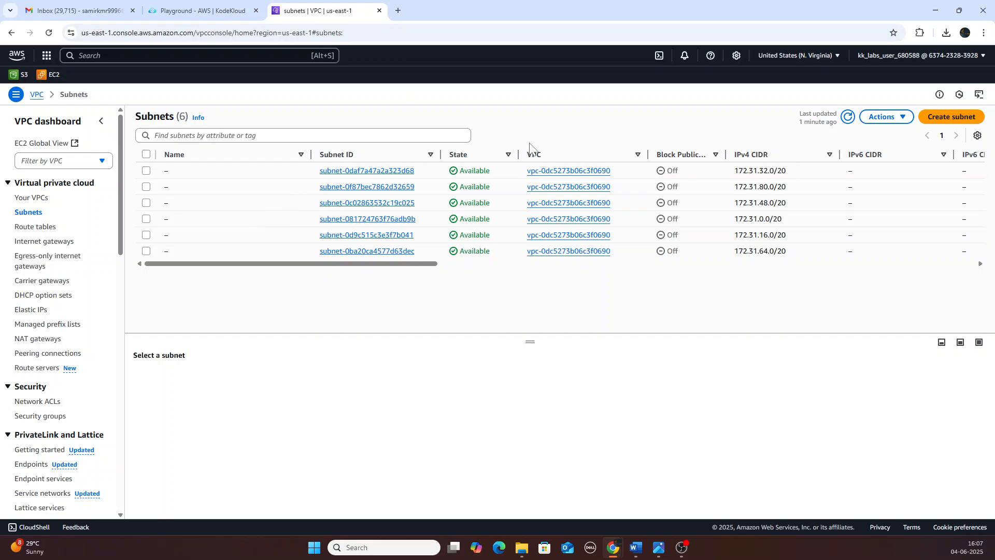
{"action": "left_click", "coordinate": [950, 118]}
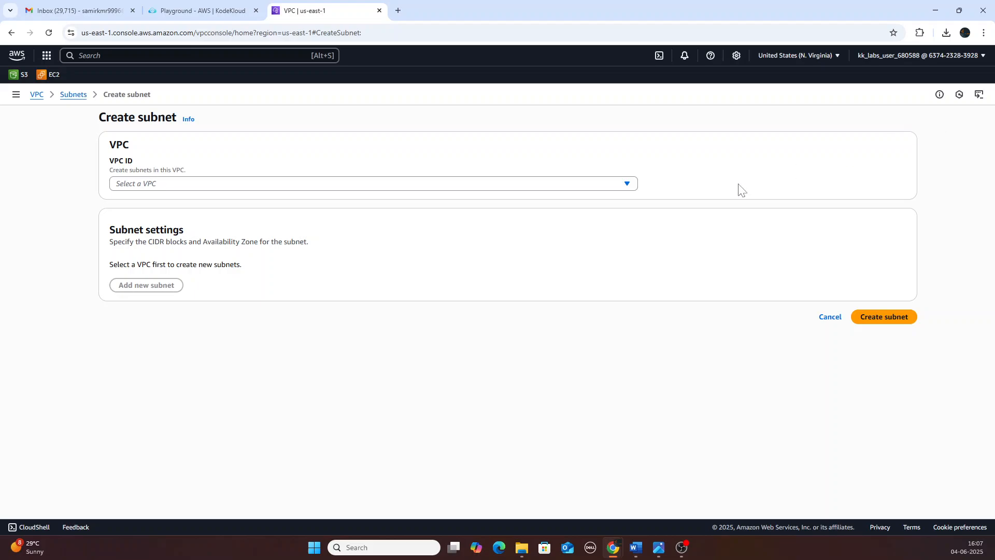
{"action": "left_click", "coordinate": [627, 184]}
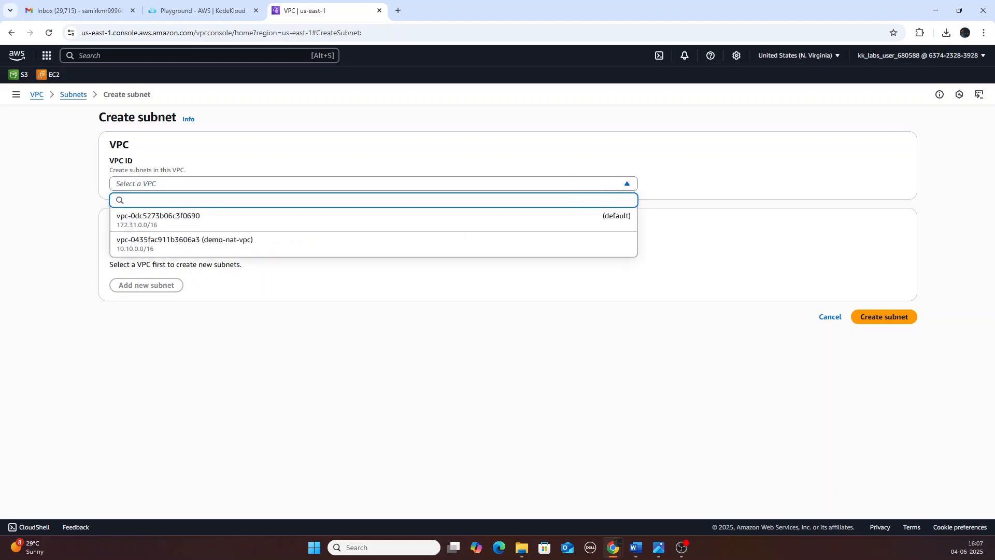
{"action": "left_click", "coordinate": [450, 244]}
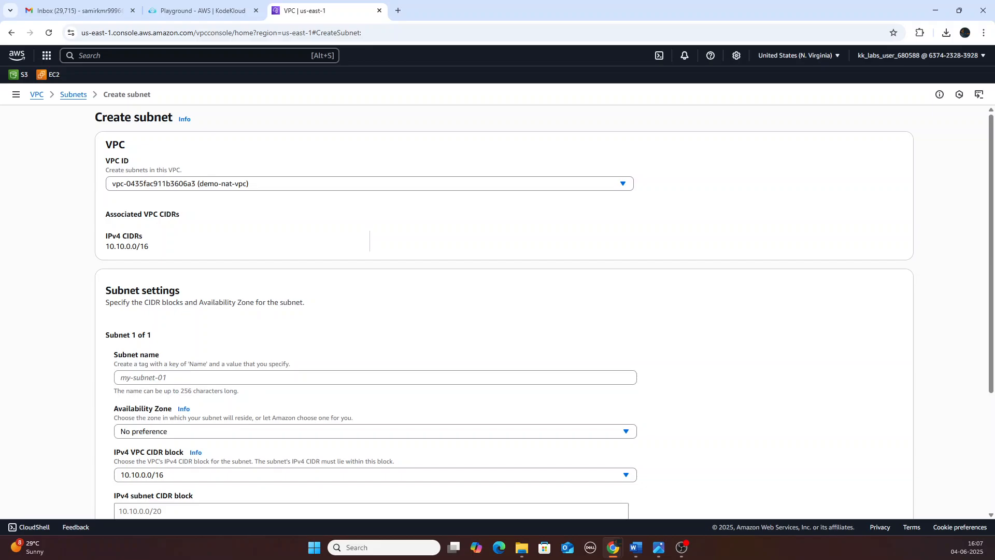
Step: Name the subnet demo-public-subnet and place it in the us-east-1a Availability Zone
{"action": "left_click", "coordinate": [332, 378]}
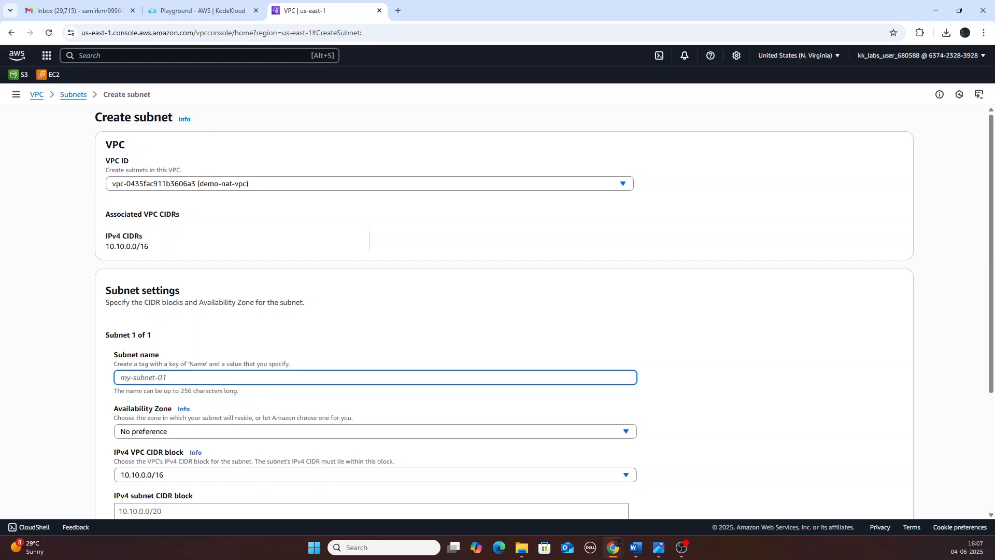
{"action": "type", "text": "den"}
{"action": "type", "text": "mo"}
{"action": "type", "text": "-publi"}
{"action": "type", "text": "c"}
{"action": "type", "text": "-subnet"}
{"action": "left_click", "coordinate": [627, 434]}
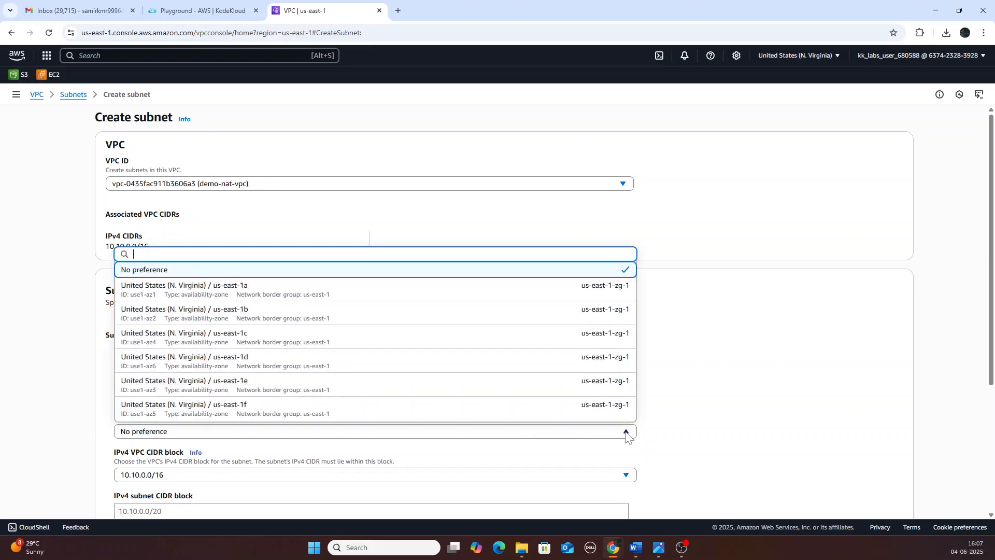
{"action": "left_click", "coordinate": [419, 304]}
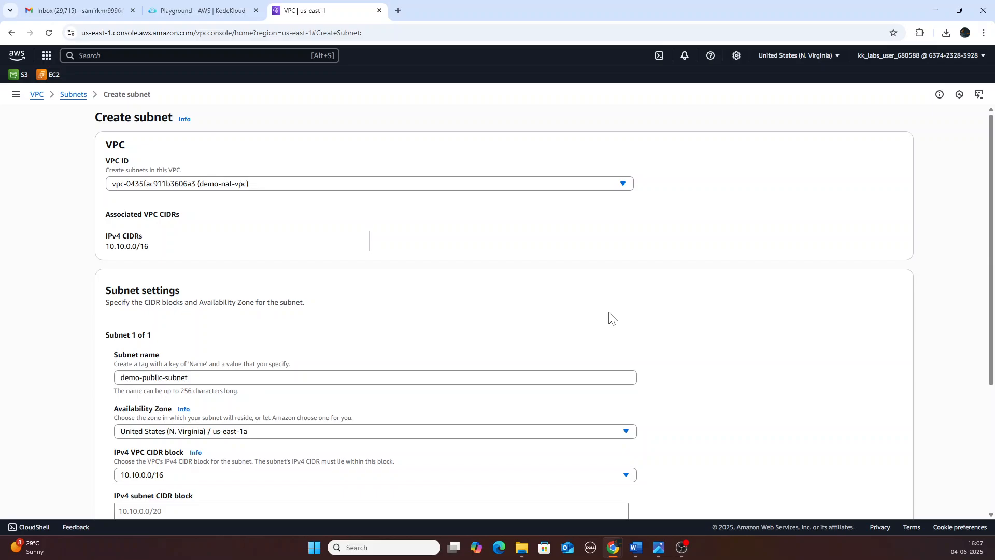
Step: Set the public subnet's IPv4 CIDR block to 10.10.1.0/24 and create the subnet
{"action": "scroll", "coordinate": [611, 317], "scroll_direction": "down", "scroll_amount": 3}
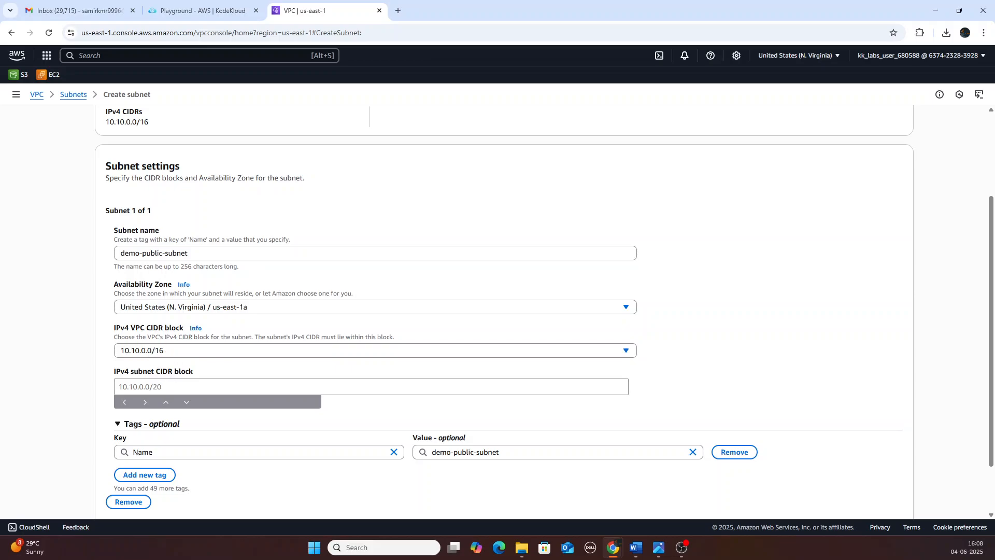
{"action": "left_click", "coordinate": [171, 387]}
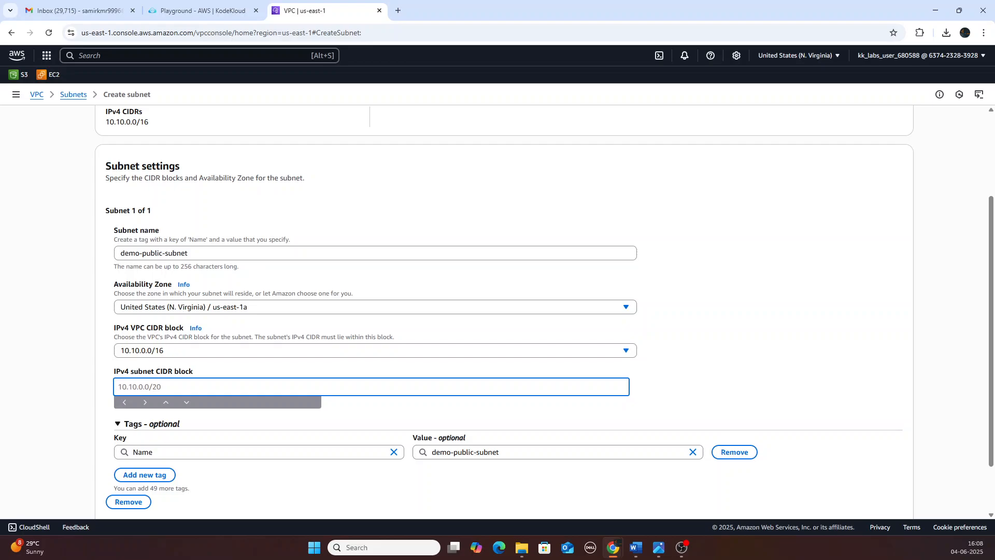
{"action": "type", "text": "10.10.1.0/24"}
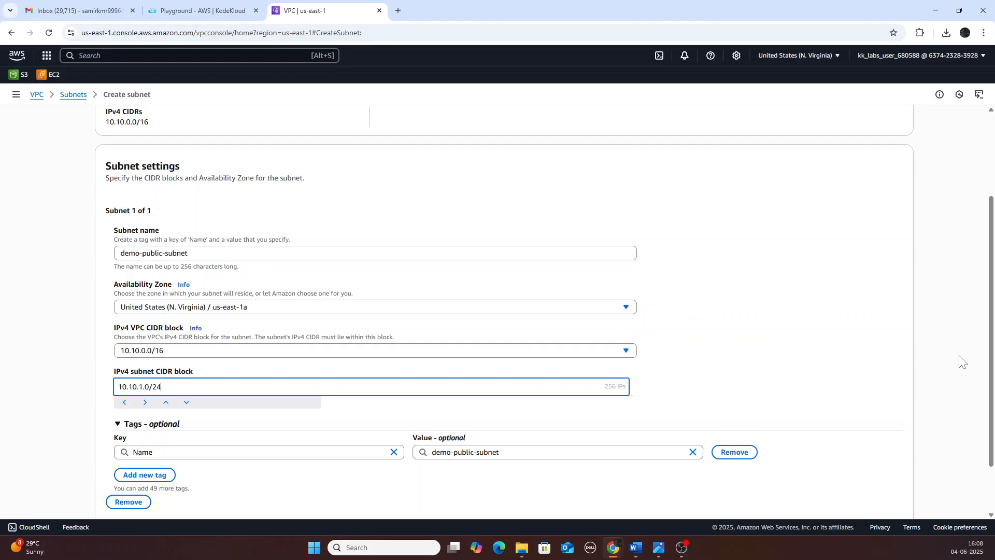
{"action": "left_click_drag", "start_coordinate": [989, 363], "coordinate": [988, 415]}
{"action": "left_click", "coordinate": [873, 500]}
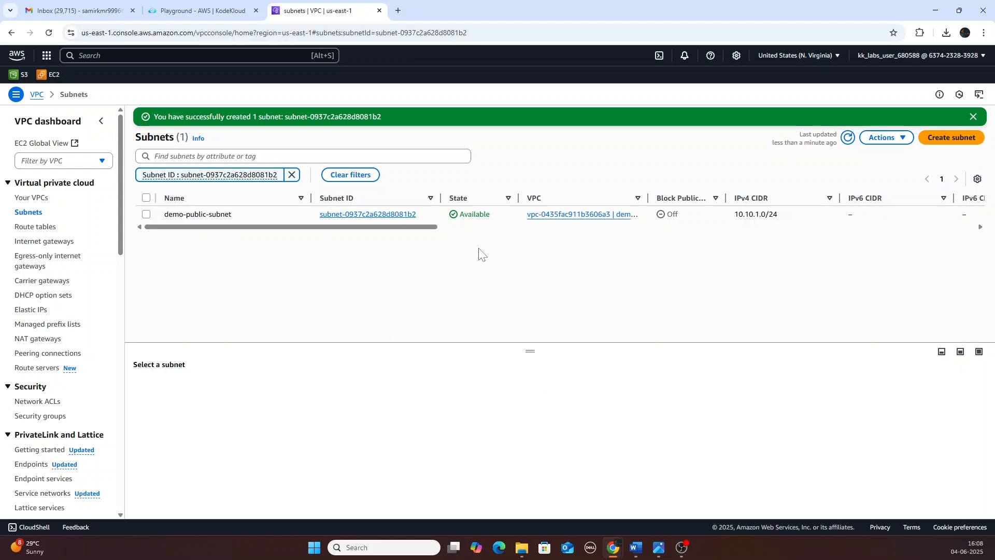
Step: Start creating a second subnet in the demo-nat-vpc VPC
{"action": "left_click", "coordinate": [947, 138]}
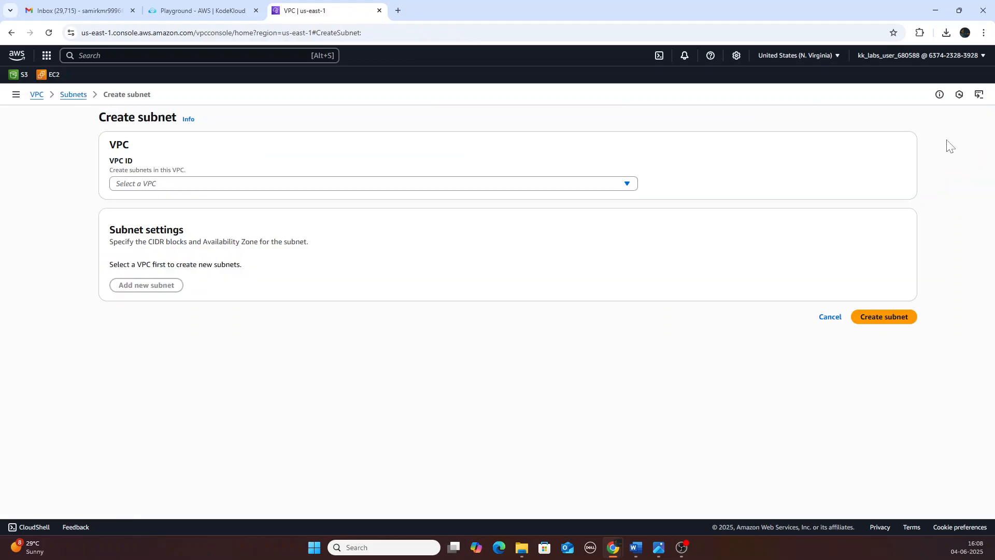
{"action": "left_click", "coordinate": [627, 189]}
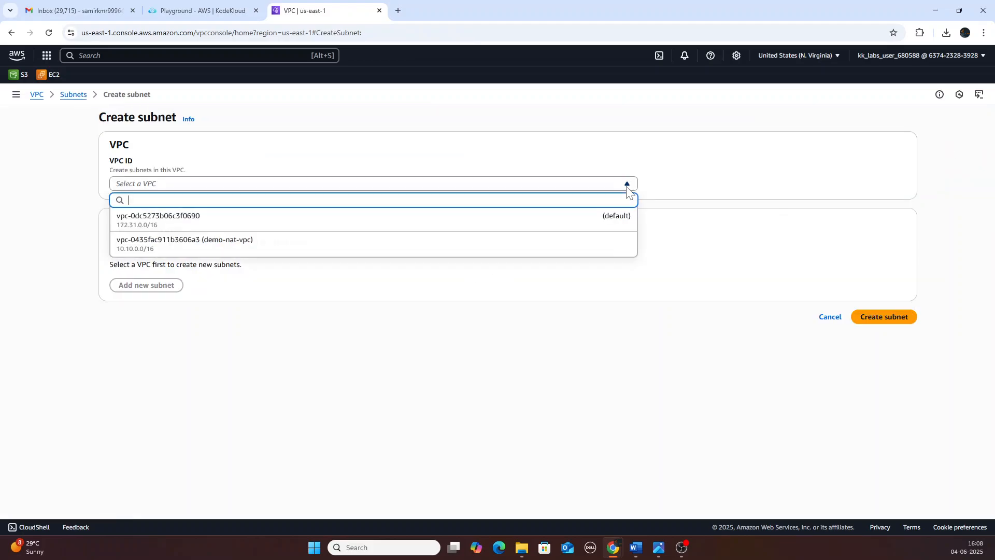
{"action": "left_click", "coordinate": [415, 251]}
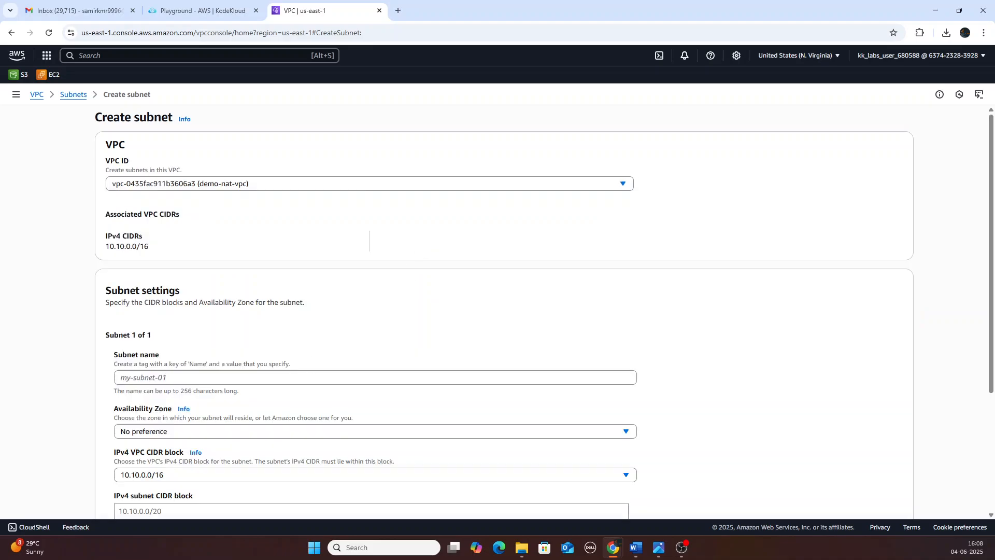
Step: Name the second subnet demo-private-subnet and place it in the us-east-1a Availability Zone
{"action": "left_click", "coordinate": [307, 376]}
{"action": "type", "text": "demo-p"}
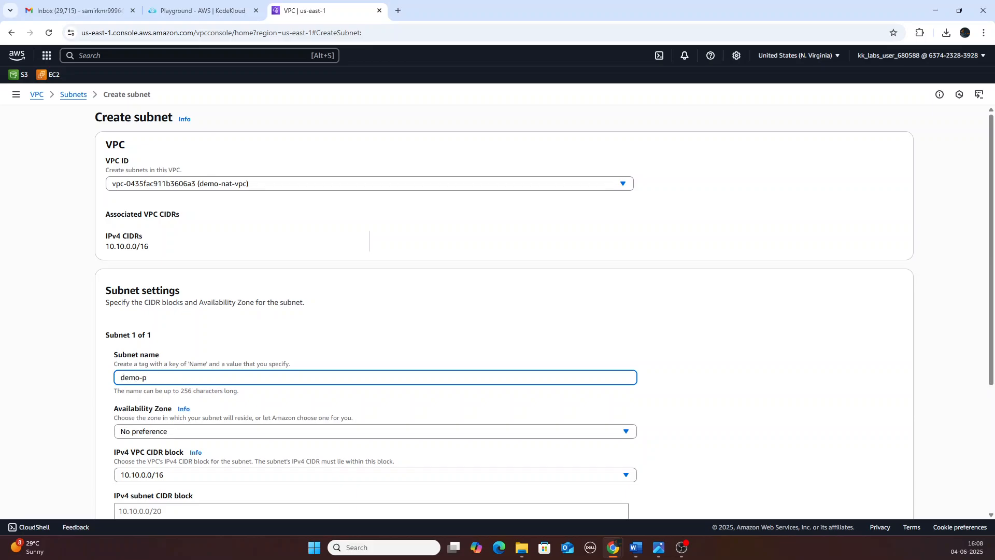
{"action": "type", "text": "rivate-subnet"}
{"action": "left_click", "coordinate": [629, 432]}
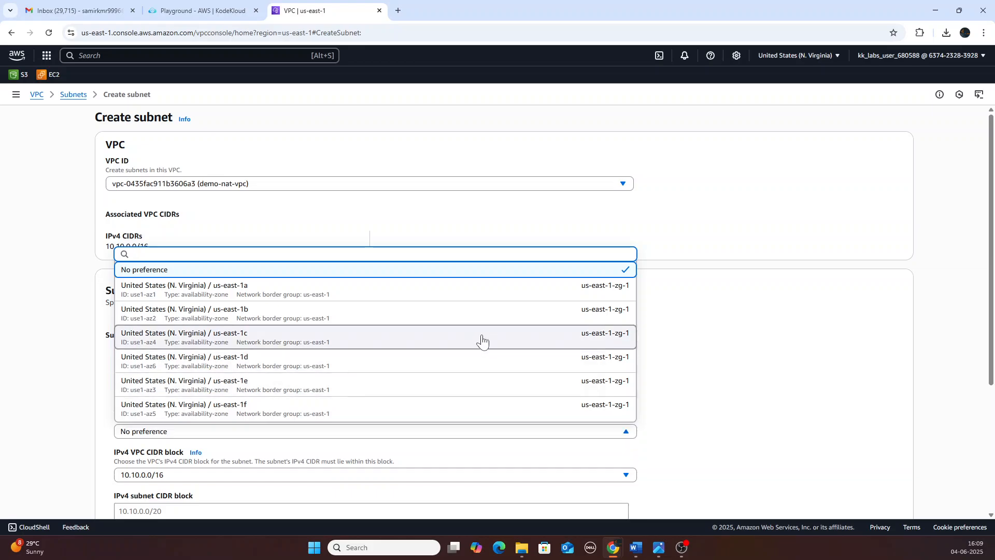
{"action": "left_click", "coordinate": [451, 296]}
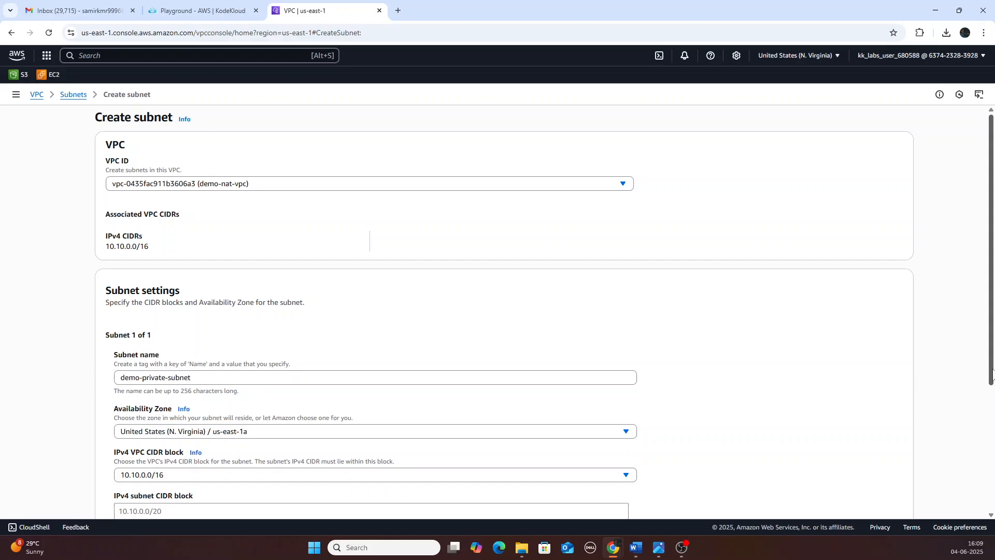
Step: Set the private subnet's IPv4 CIDR block to 10.10.2.0/24 and create the subnet
{"action": "scroll", "coordinate": [496, 456], "scroll_direction": "down", "scroll_amount": 2}
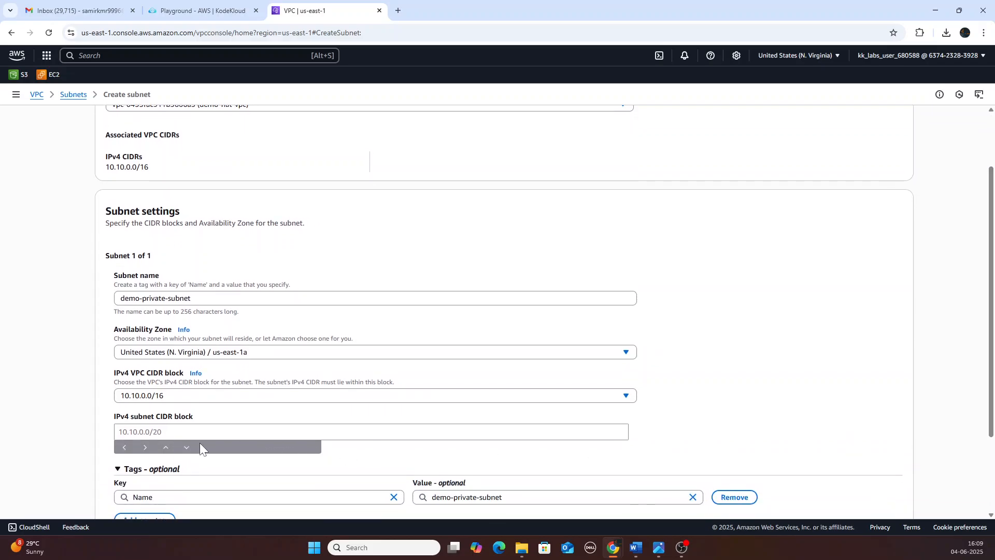
{"action": "left_click", "coordinate": [207, 432]}
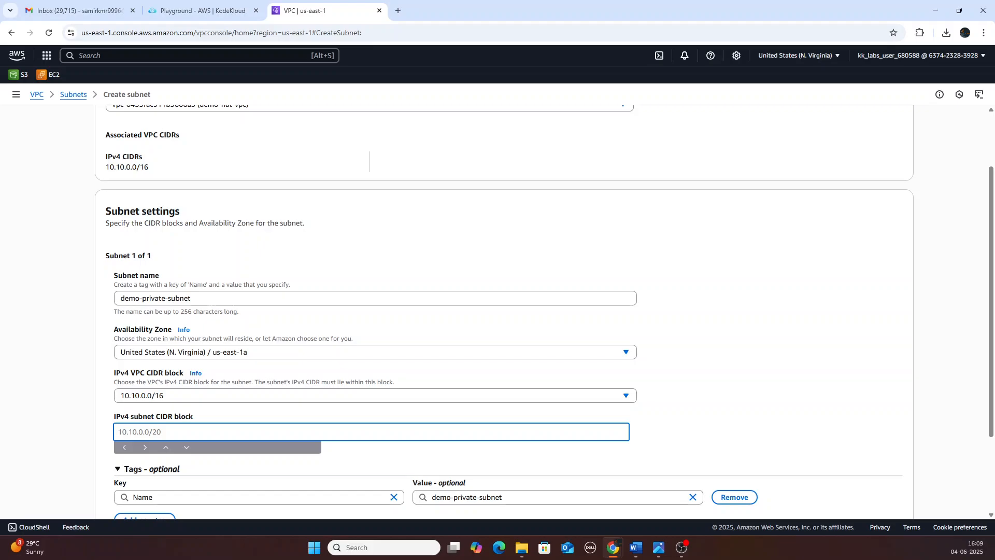
{"action": "type", "text": "10.10.2."}
{"action": "type", "text": "0/24"}
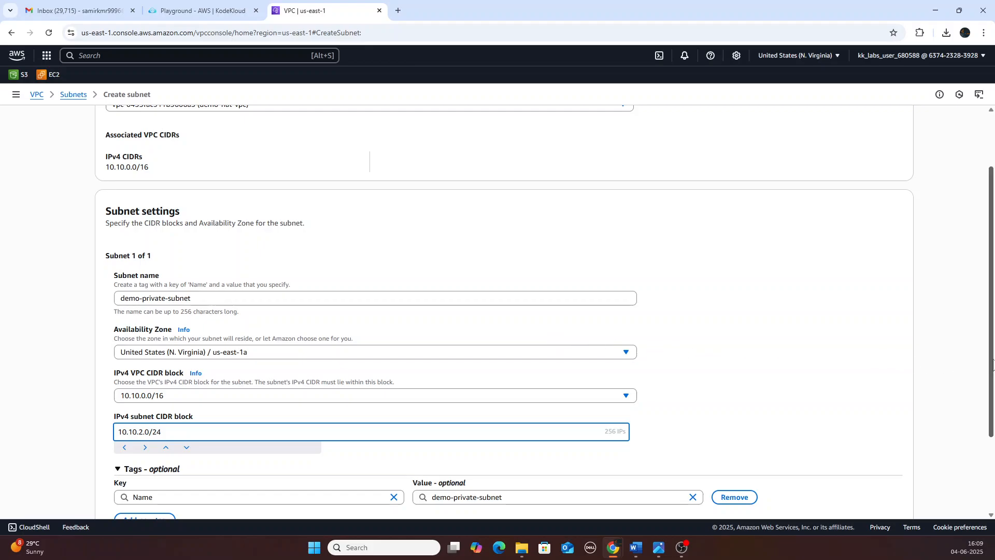
{"action": "left_click_drag", "start_coordinate": [991, 365], "coordinate": [991, 440]}
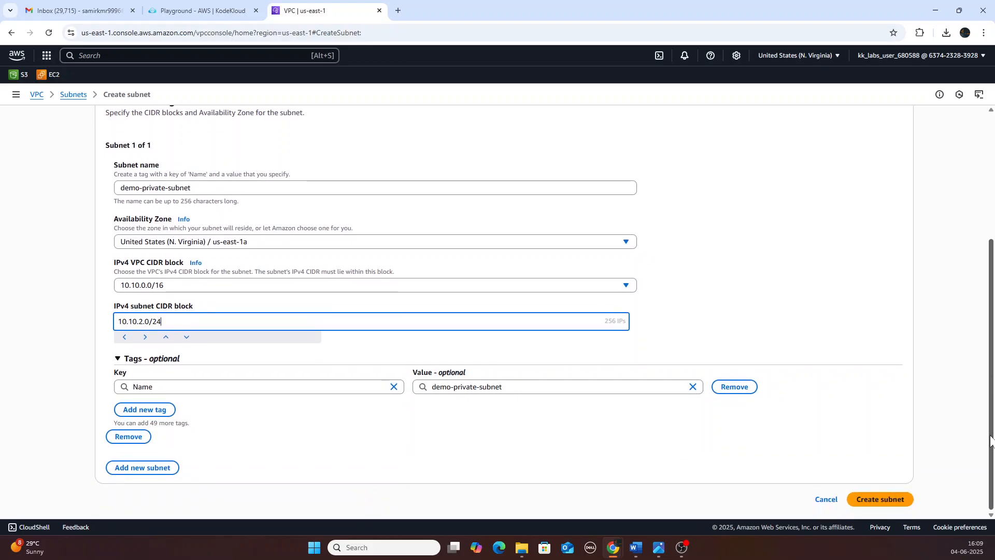
{"action": "left_click", "coordinate": [872, 501]}
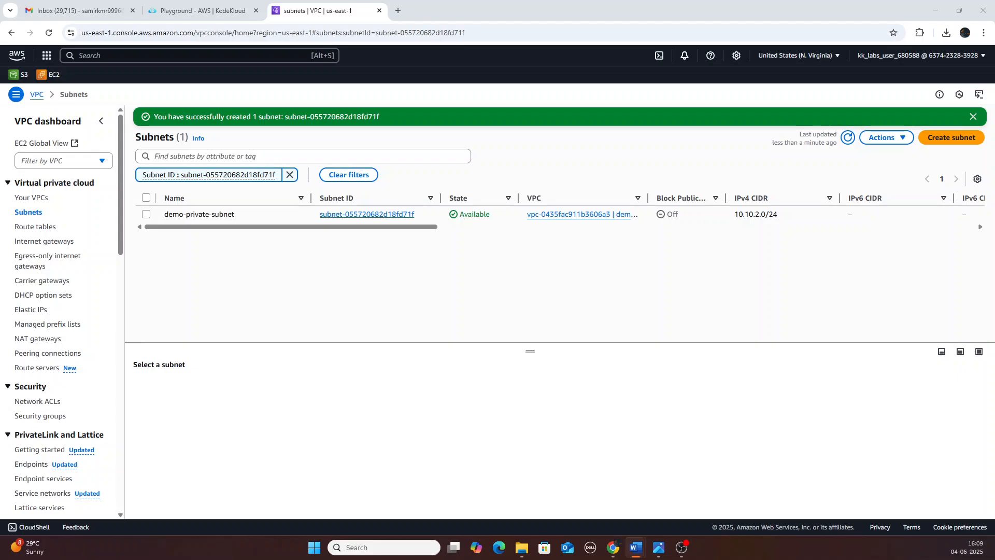
Step: Create an internet gateway with the name tag demo-igw
{"action": "left_click", "coordinate": [45, 244]}
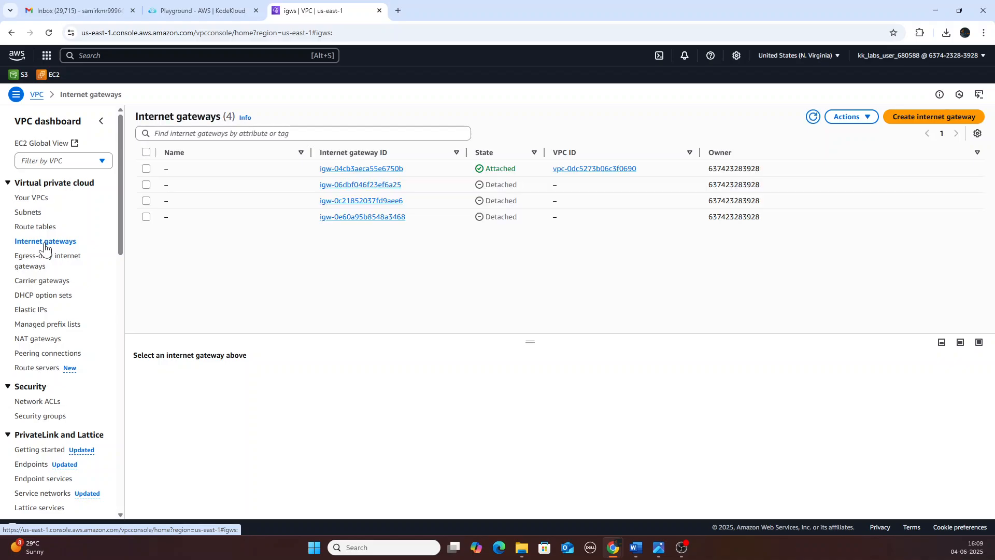
{"action": "left_click", "coordinate": [924, 121]}
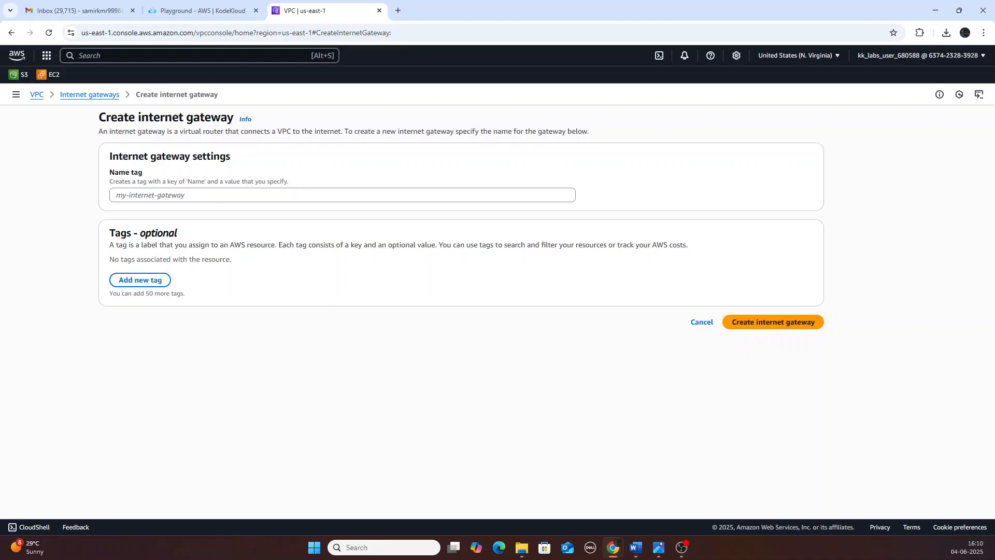
{"action": "left_click", "coordinate": [295, 191]}
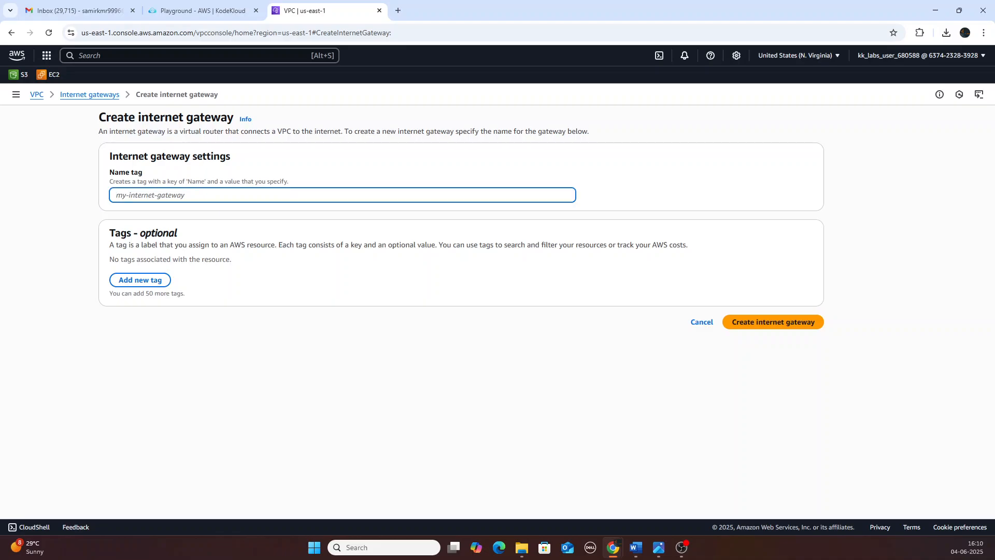
{"action": "type", "text": "d"}
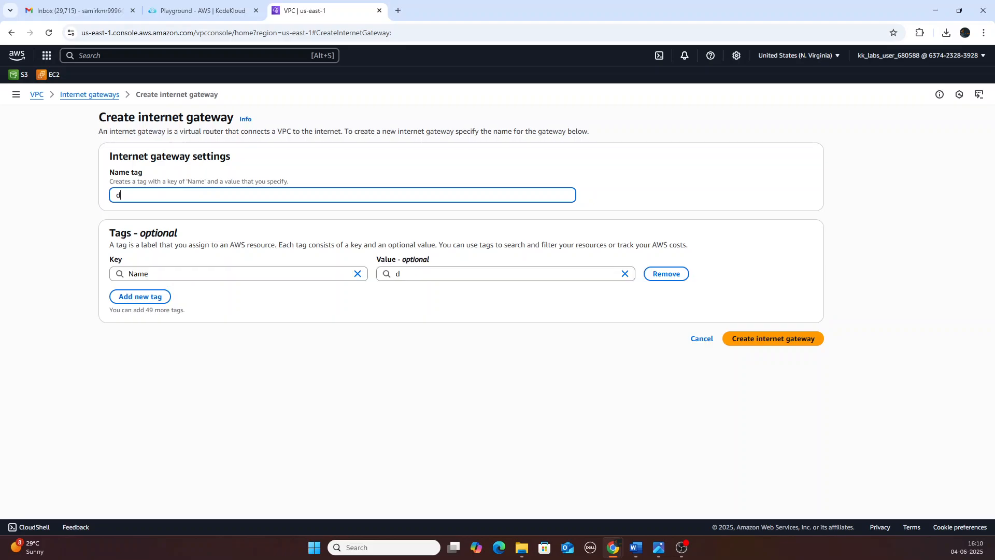
{"action": "type", "text": "emo-igw"}
{"action": "left_click", "coordinate": [770, 340]}
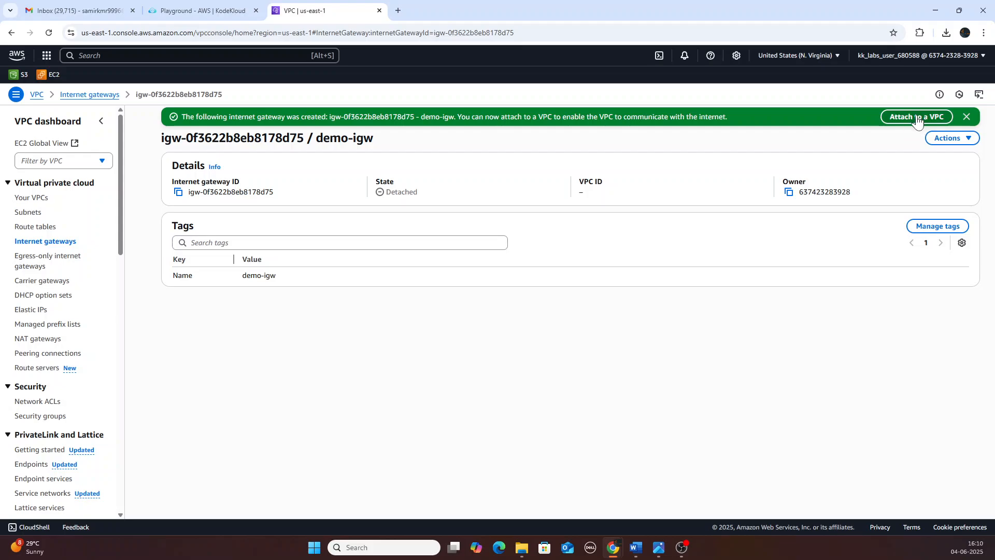
Step: Attach the demo-igw internet gateway to the demo-nat-vpc VPC
{"action": "left_click", "coordinate": [917, 117]}
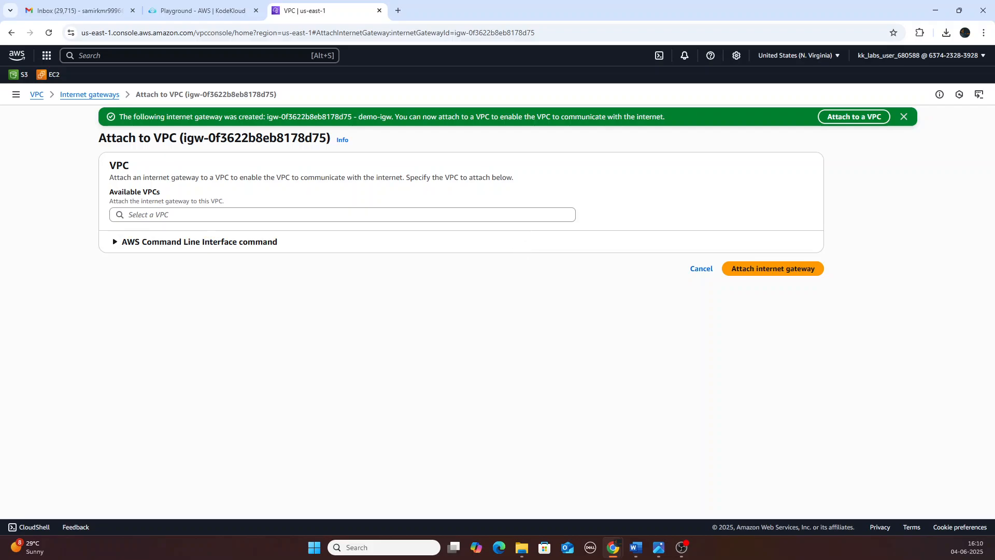
{"action": "left_click", "coordinate": [520, 215]}
{"action": "left_click", "coordinate": [431, 234]}
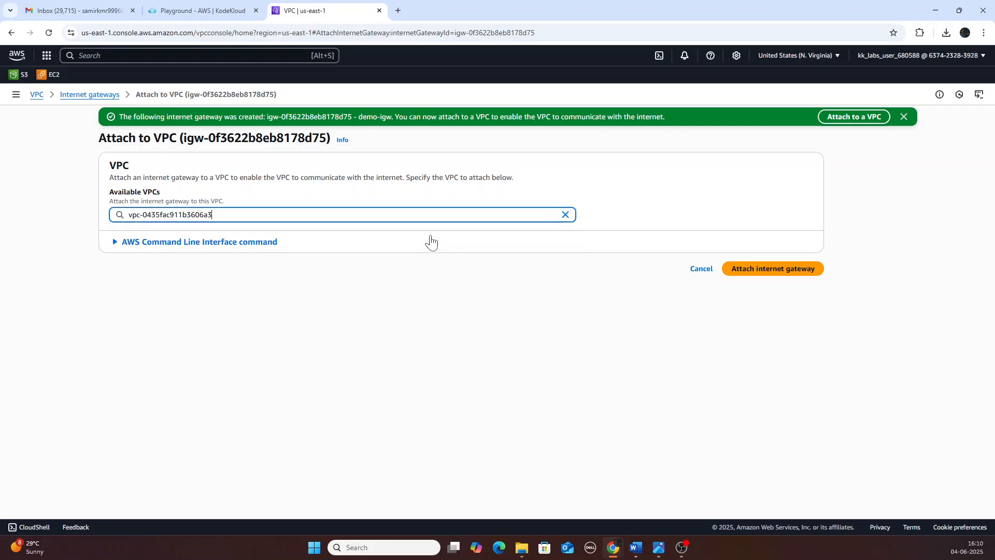
{"action": "left_click", "coordinate": [754, 272]}
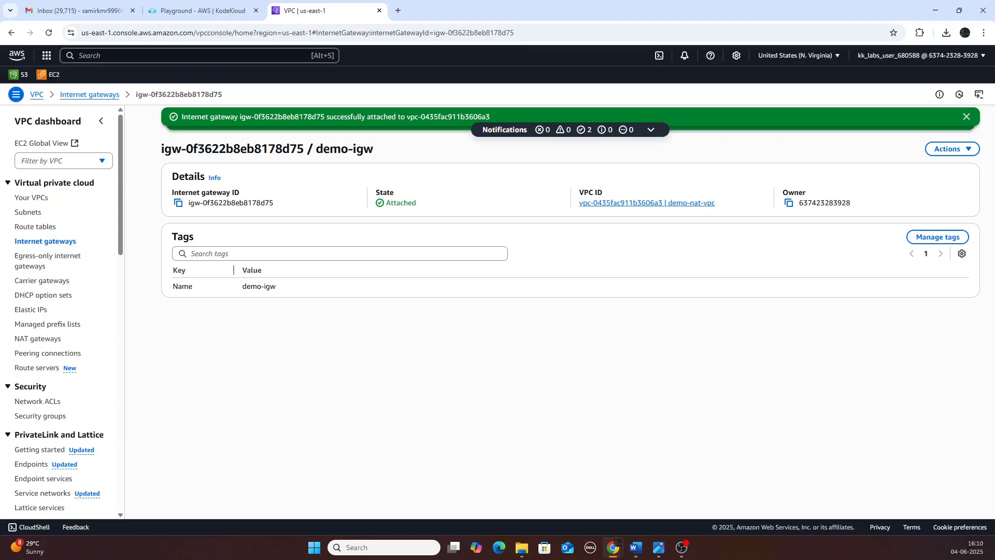
Step: Create a route table named demo-public-rt in the demo-nat-vpc VPC
{"action": "key", "text": "alt+Tab"}
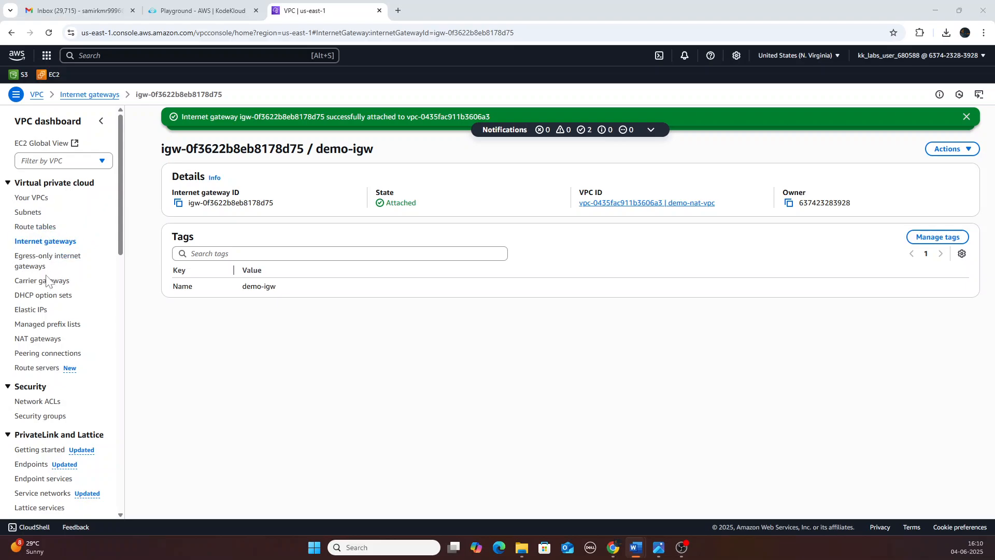
{"action": "left_click", "coordinate": [43, 230]}
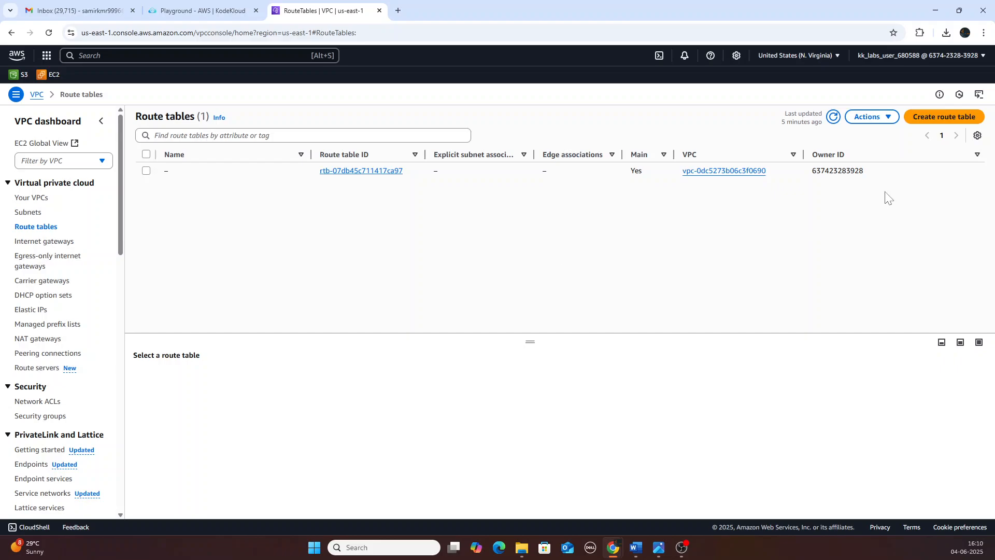
{"action": "left_click", "coordinate": [942, 120]}
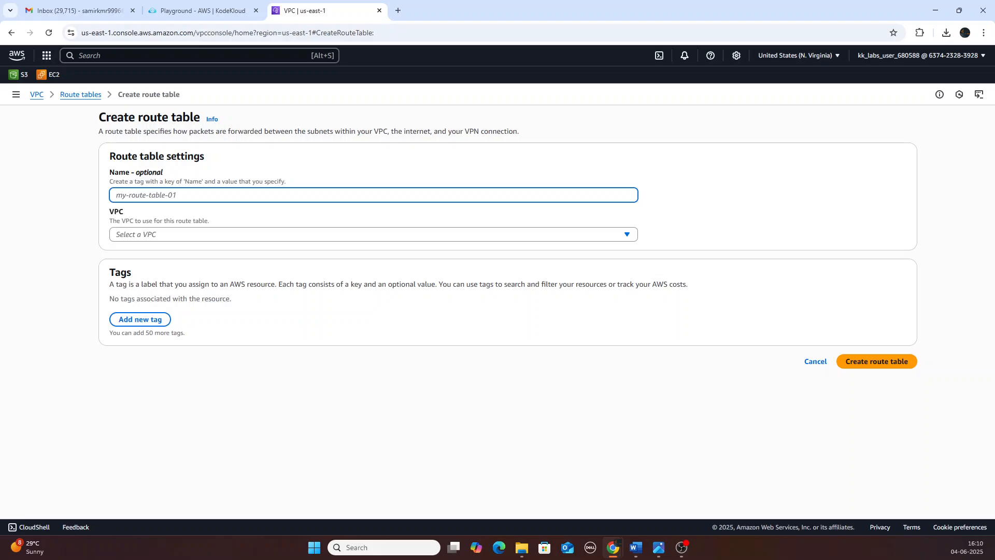
{"action": "type", "text": "demo"}
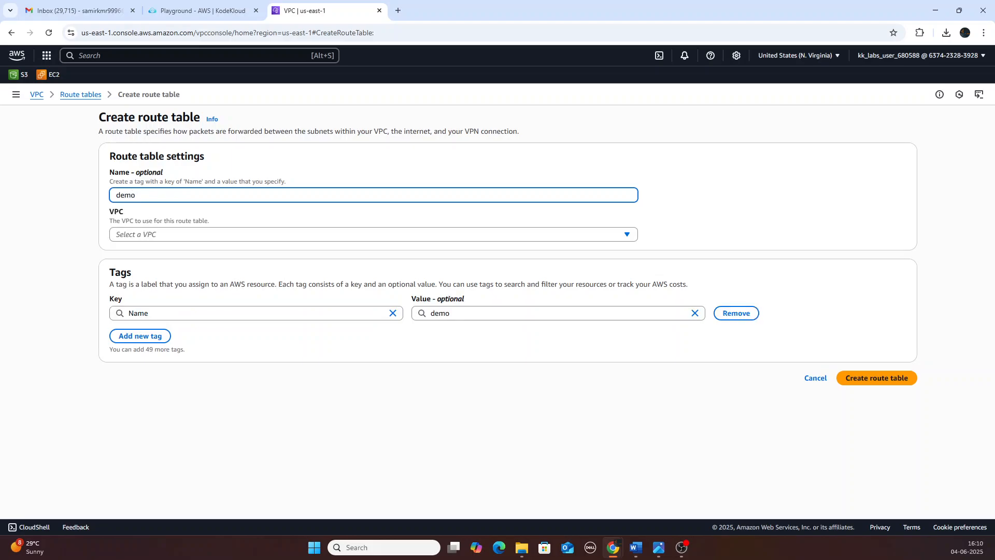
{"action": "type", "text": "-public-rt"}
{"action": "left_click", "coordinate": [626, 236]}
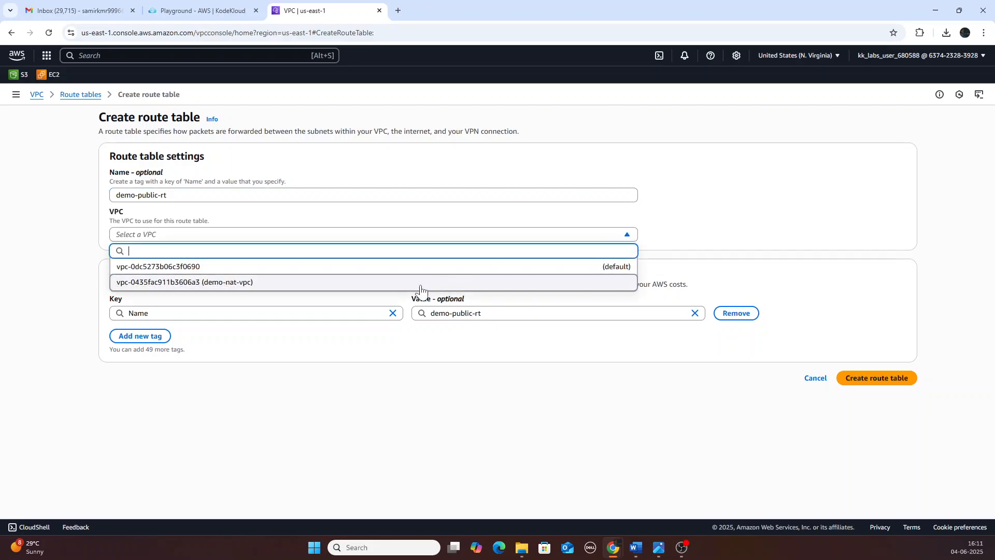
{"action": "left_click", "coordinate": [375, 285]}
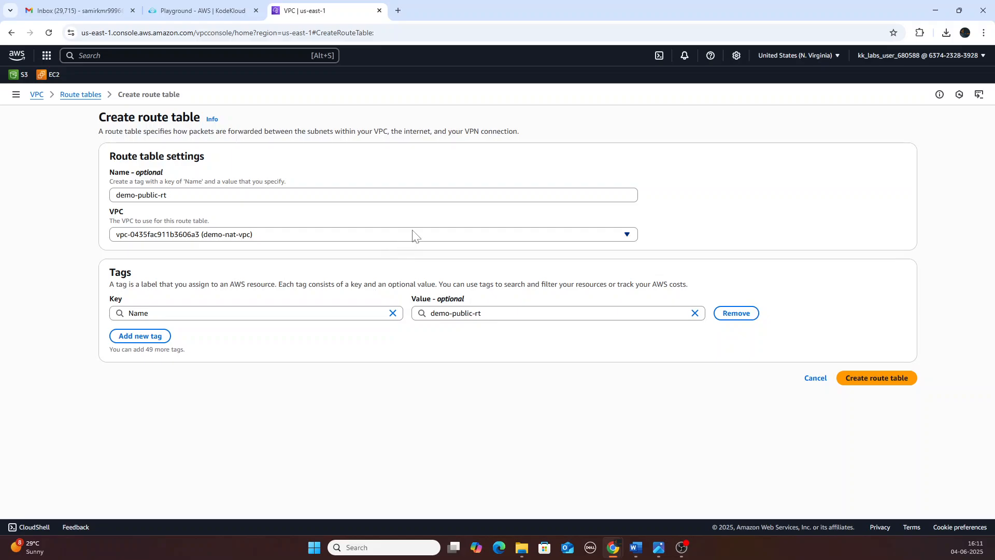
{"action": "left_click", "coordinate": [863, 383]}
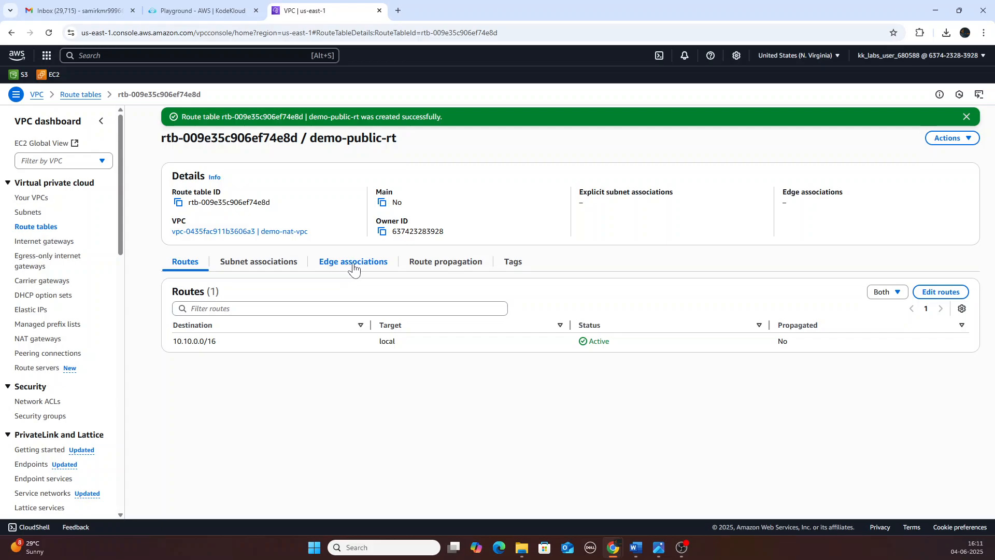
Step: Associate demo-public-subnet with the demo-public-rt route table and save the association
{"action": "left_click", "coordinate": [952, 137]}
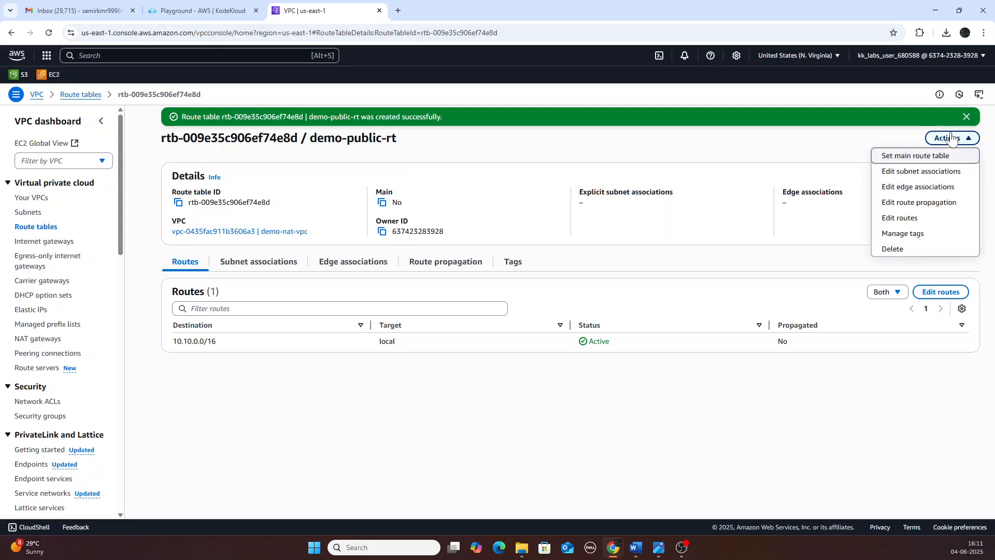
{"action": "left_click", "coordinate": [790, 149]}
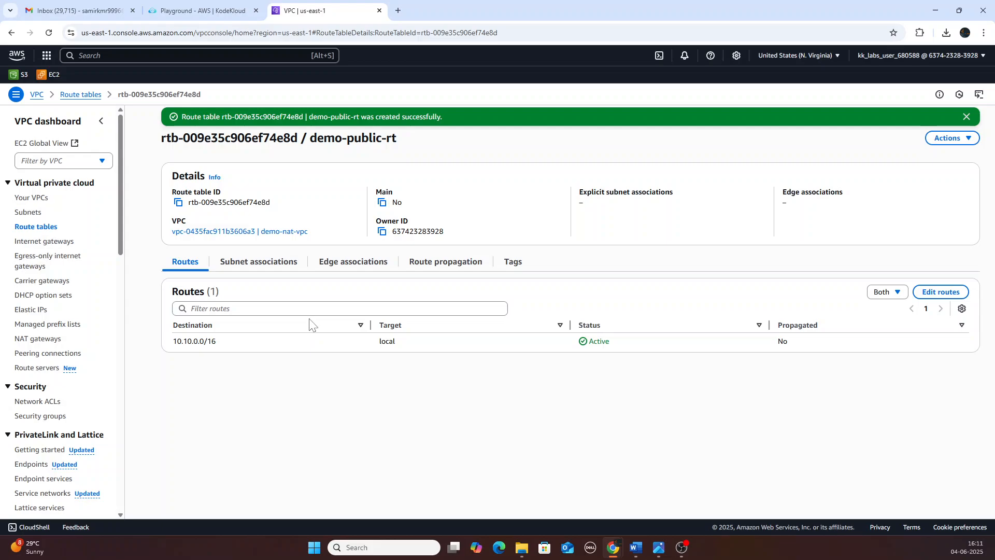
{"action": "left_click", "coordinate": [261, 264]}
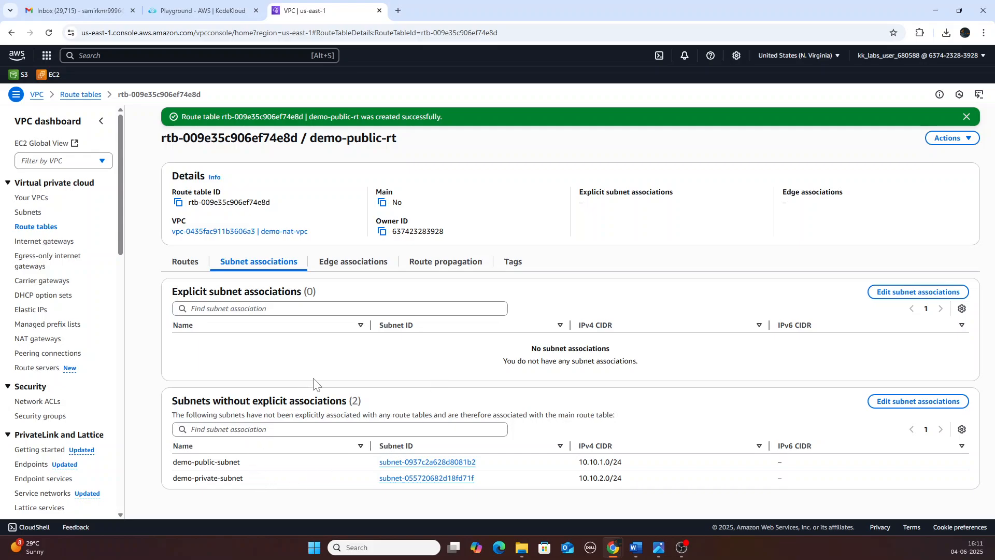
{"action": "left_click", "coordinate": [902, 404]}
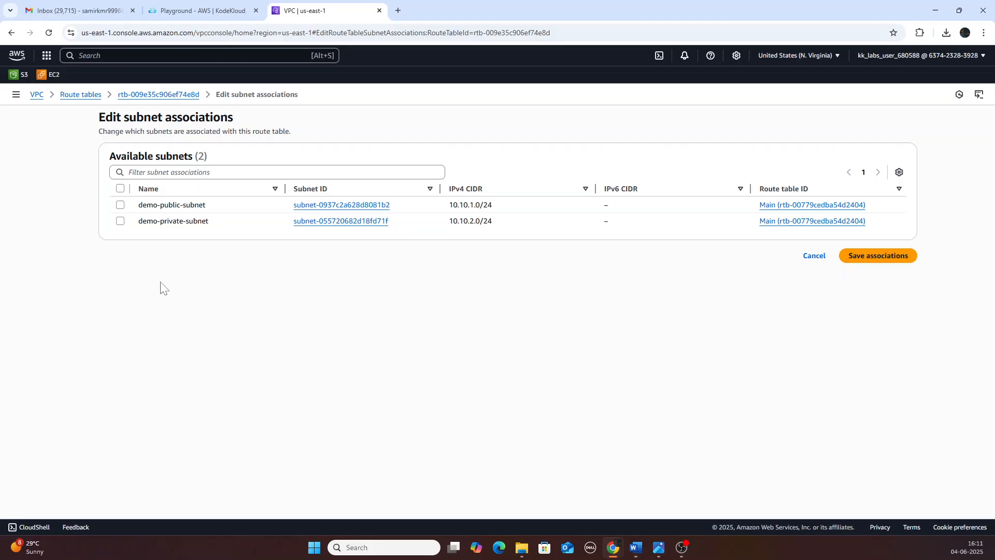
{"action": "left_click", "coordinate": [121, 205]}
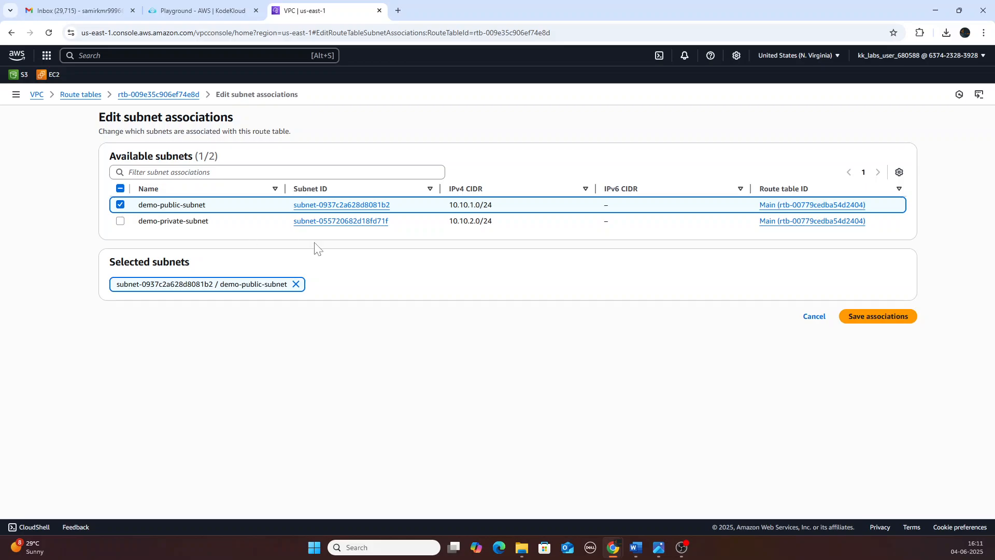
{"action": "left_click", "coordinate": [891, 318]}
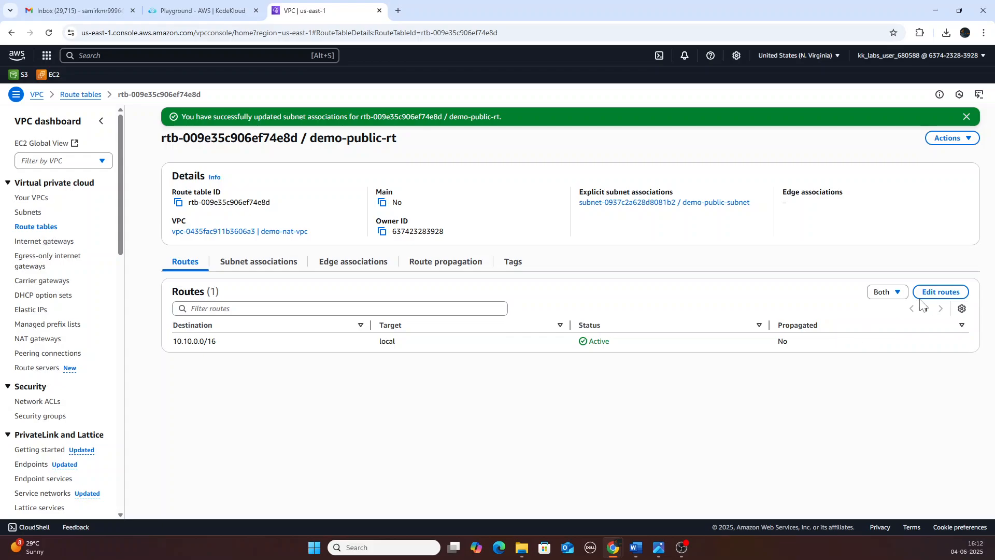
Step: Add a route to demo-public-rt with destination 0.0.0.0/0 and the demo-igw internet gateway as target, and save the changes
{"action": "left_click", "coordinate": [946, 294]}
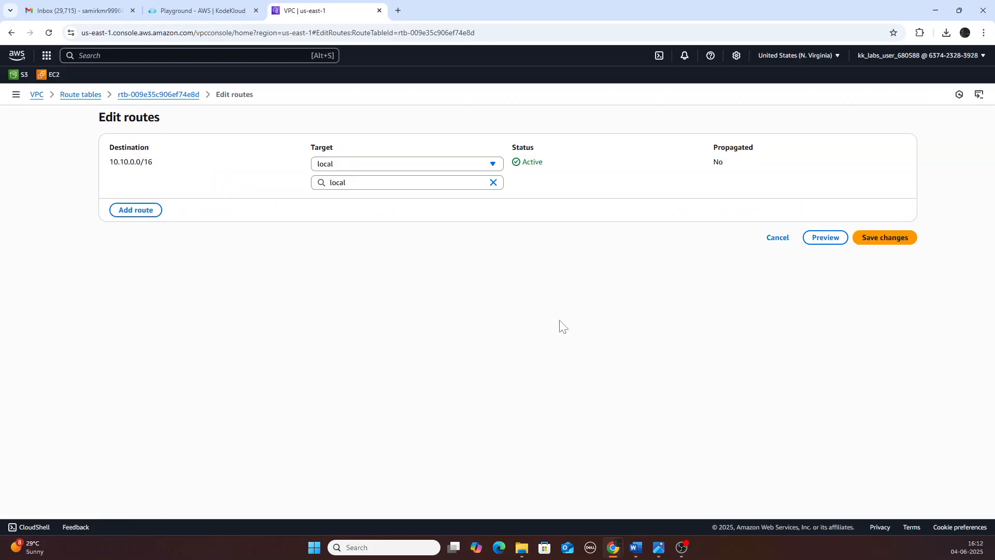
{"action": "left_click", "coordinate": [135, 210]}
{"action": "left_click", "coordinate": [140, 201]}
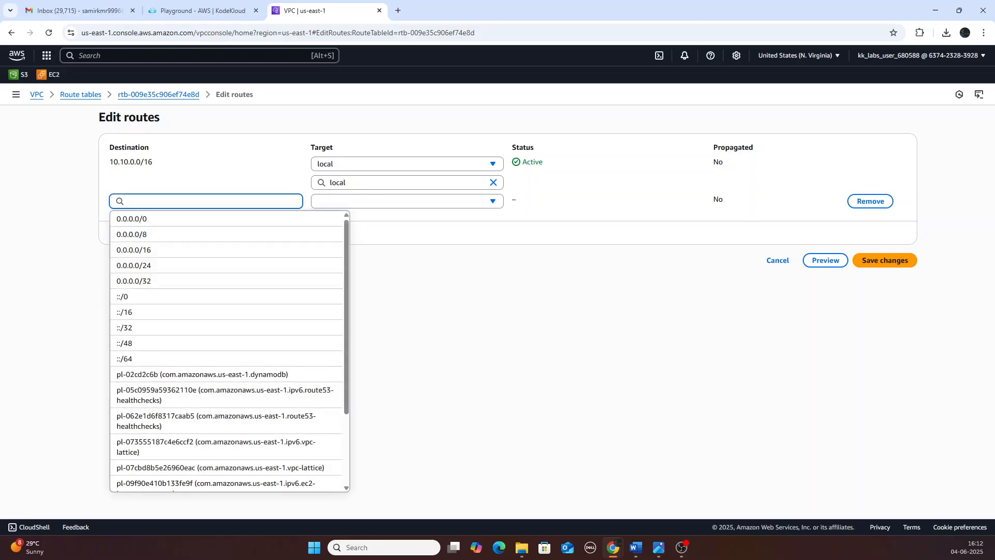
{"action": "left_click", "coordinate": [158, 220]}
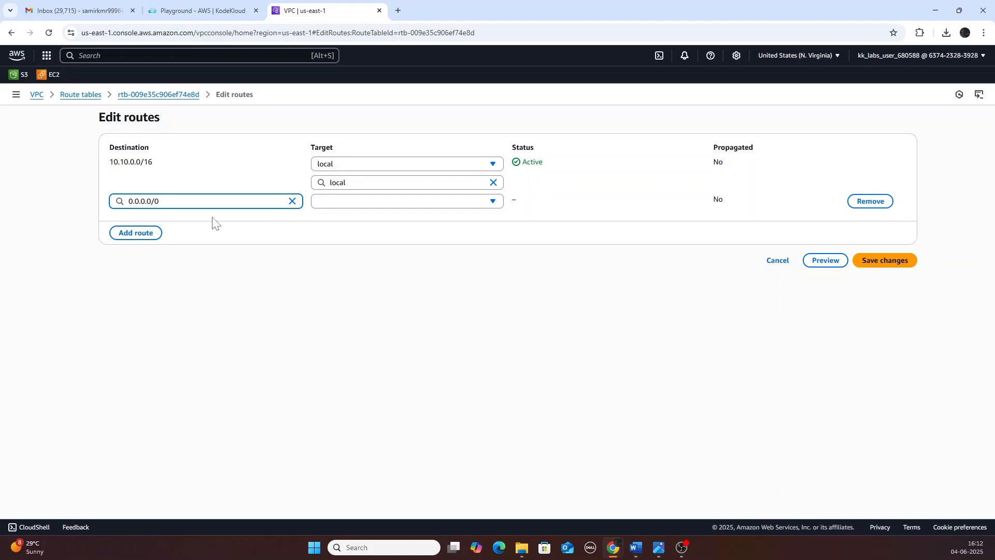
{"action": "left_click", "coordinate": [496, 203]}
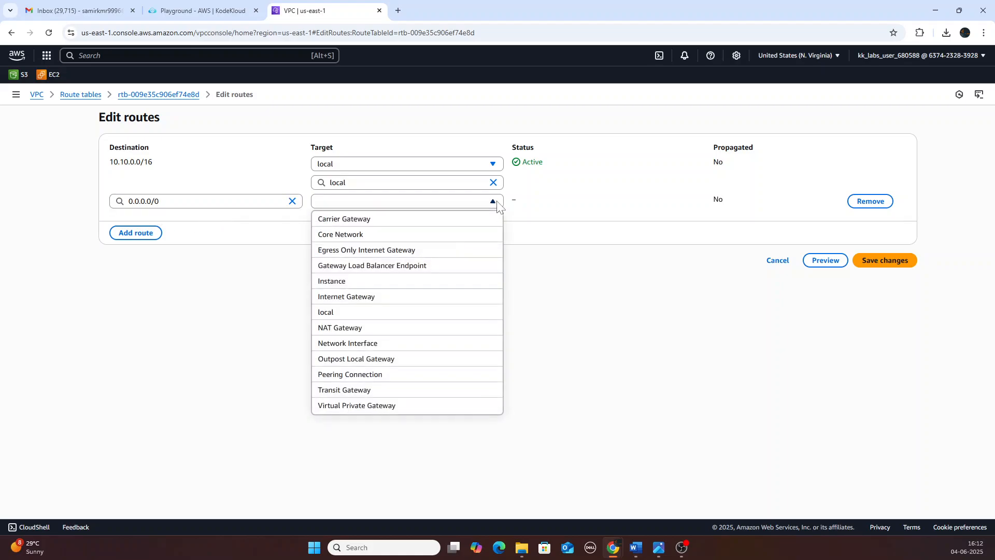
{"action": "left_click", "coordinate": [337, 298]}
{"action": "left_click", "coordinate": [399, 220]}
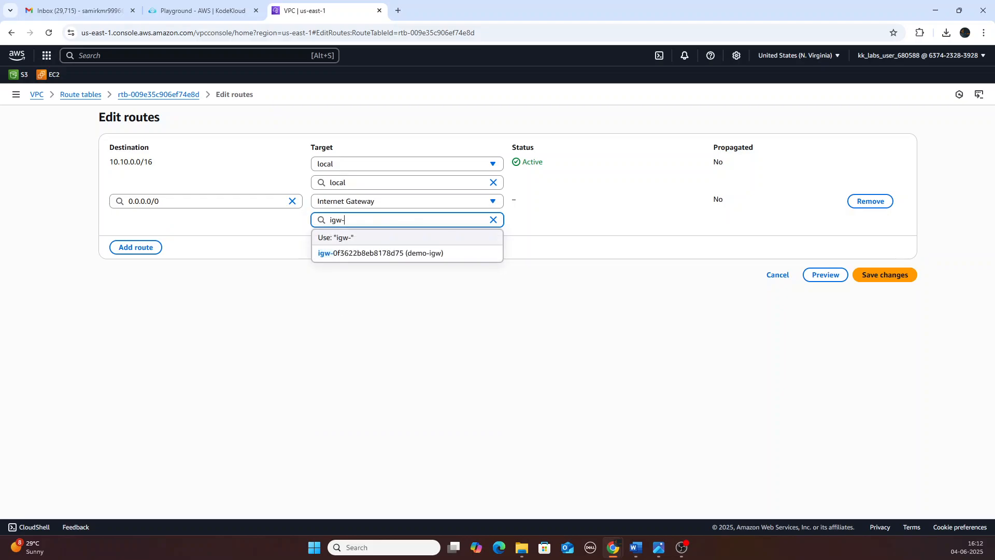
{"action": "left_click", "coordinate": [385, 254]}
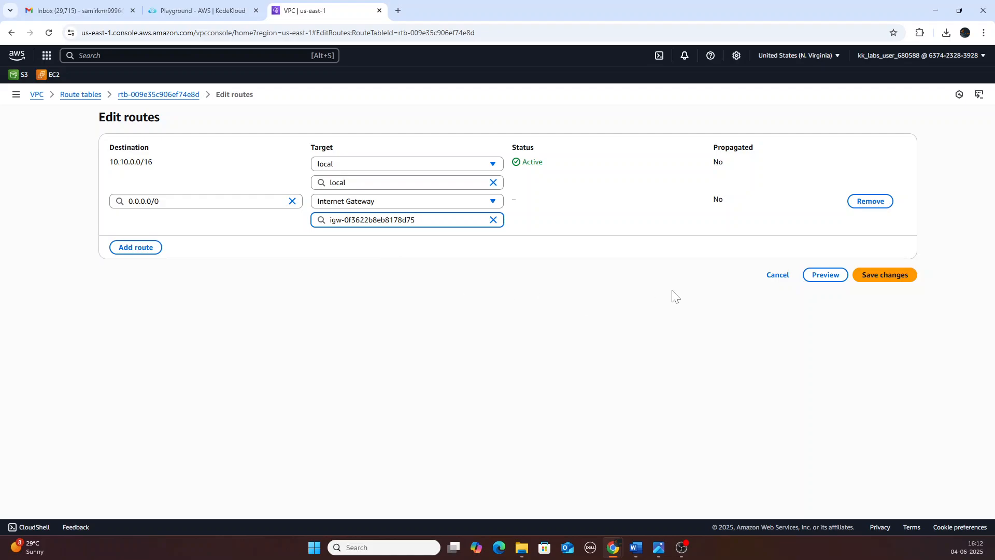
{"action": "left_click", "coordinate": [888, 276]}
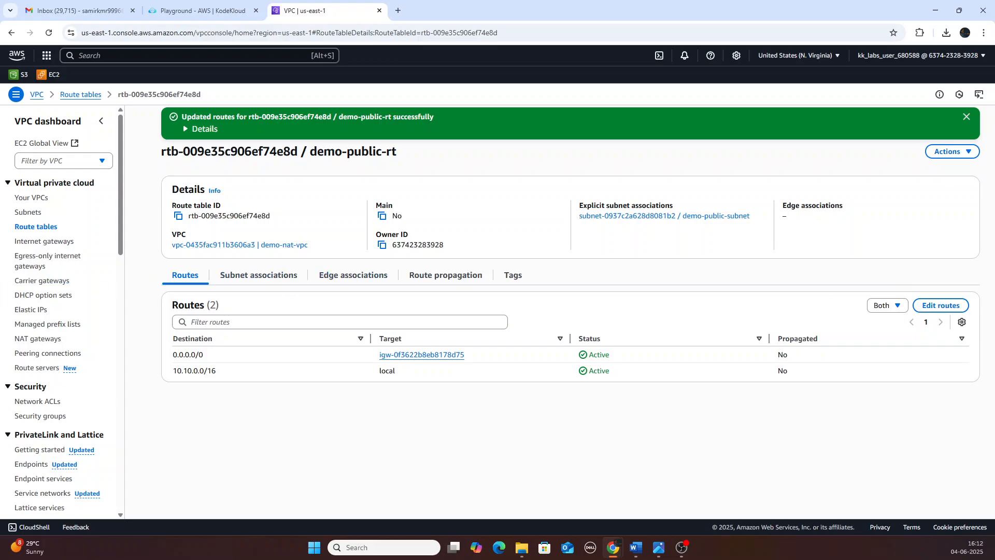
Step: Switch to the EC2 service and open its Elastic IP addresses list
{"action": "key", "text": "alt+Tab"}
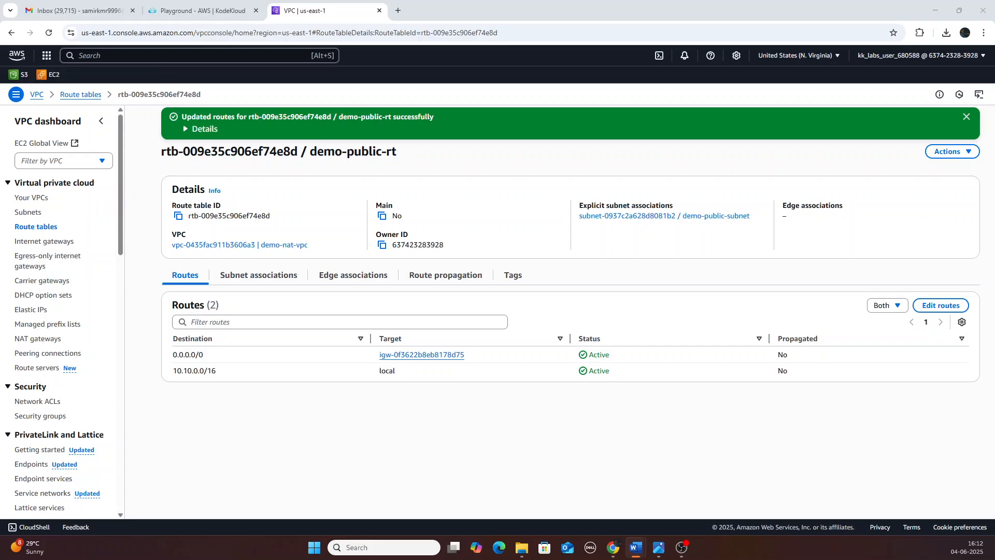
{"action": "left_click", "coordinate": [150, 56]}
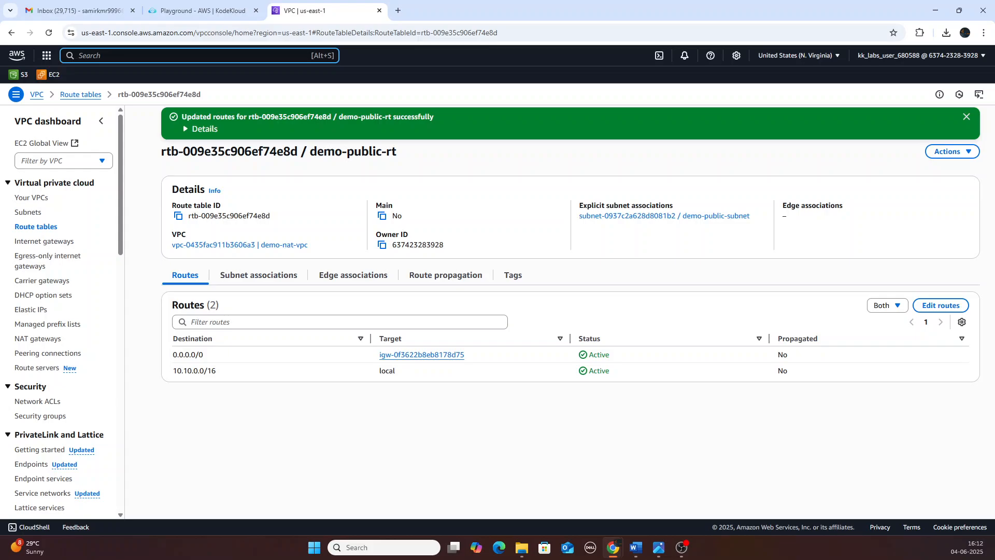
{"action": "type", "text": "ec"}
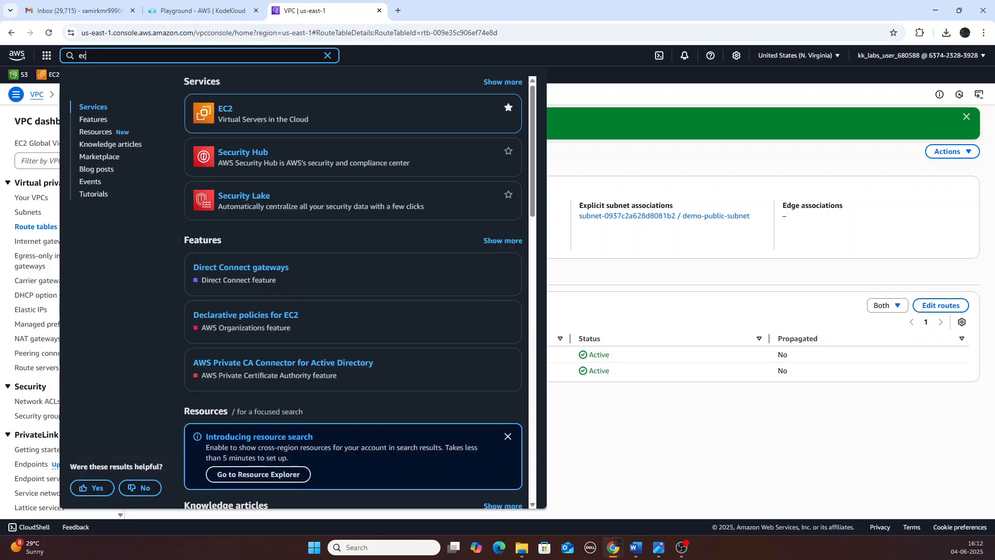
{"action": "left_click", "coordinate": [226, 107]}
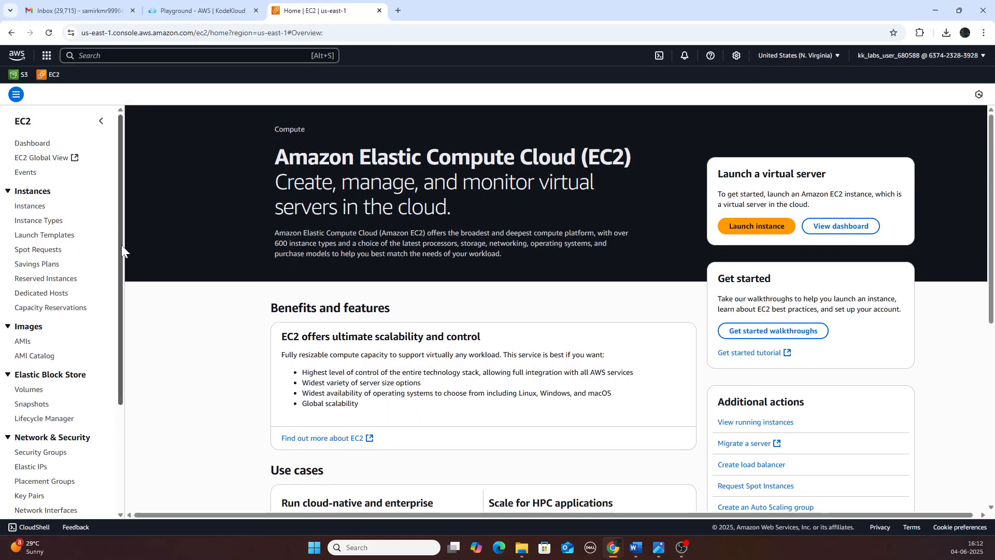
{"action": "scroll", "coordinate": [119, 311], "scroll_direction": "down", "scroll_amount": 1}
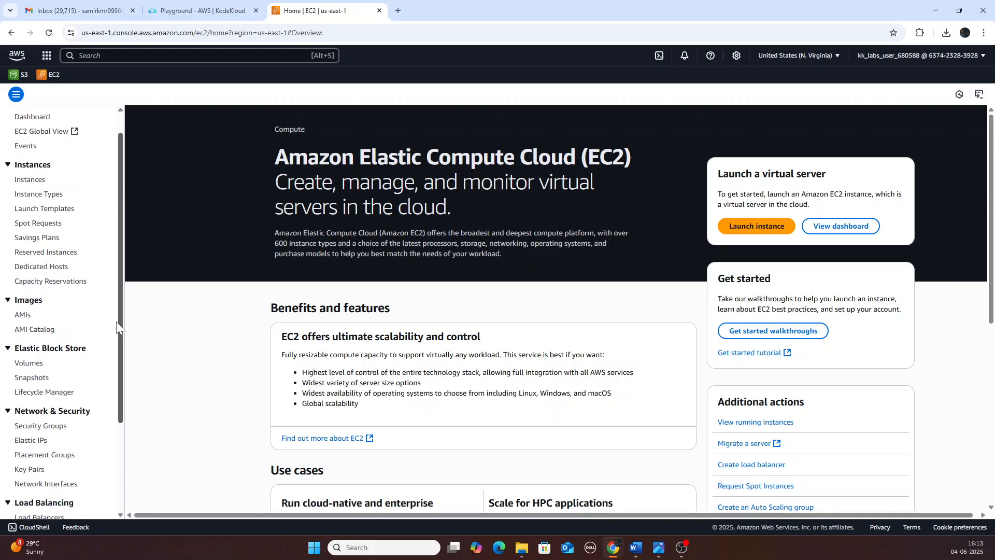
{"action": "scroll", "coordinate": [116, 371], "scroll_direction": "down", "scroll_amount": 3}
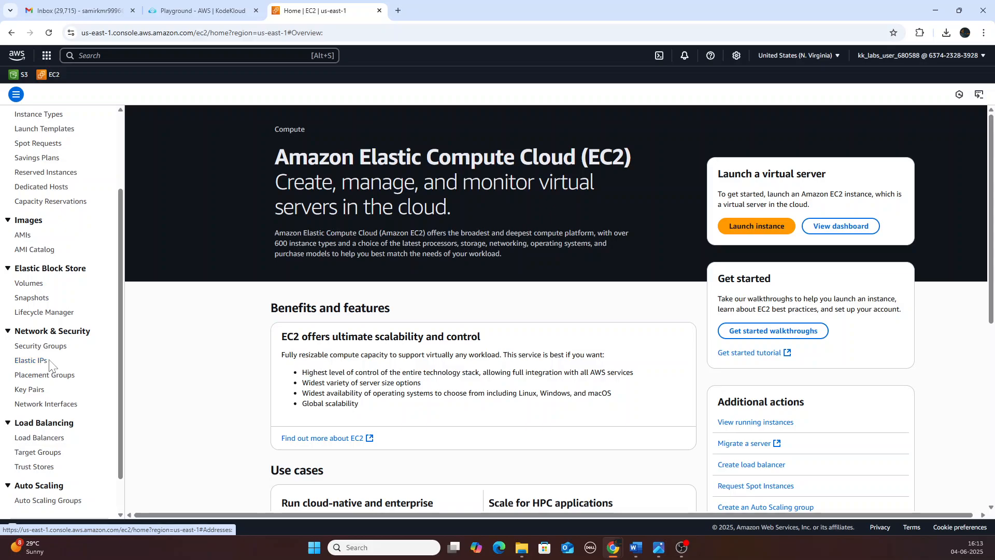
{"action": "left_click", "coordinate": [39, 363]}
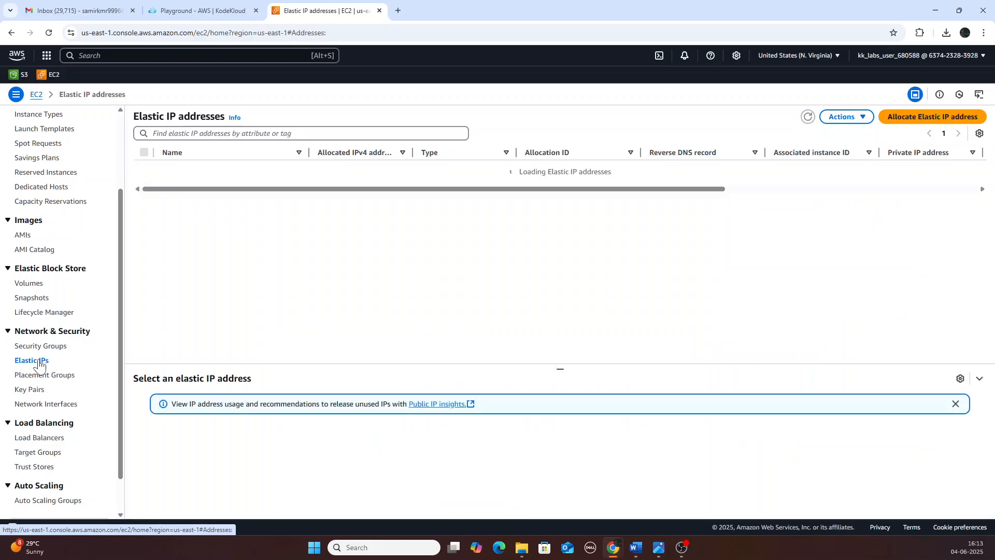
Step: Allocate an Elastic IP address from Amazon's IPv4 pool in the us-east-1 border group and name it demo-nat-eip
{"action": "left_click", "coordinate": [915, 123]}
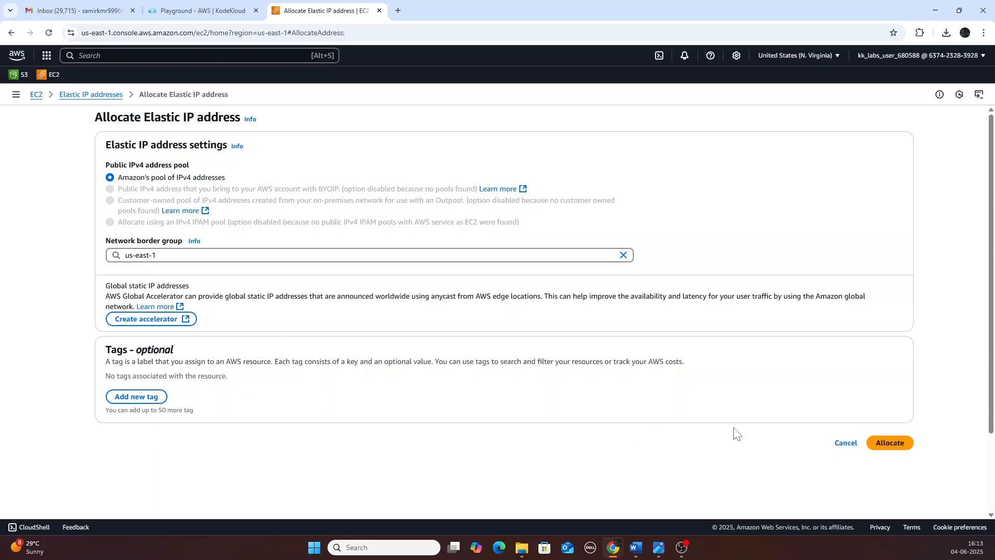
{"action": "left_click", "coordinate": [889, 443]}
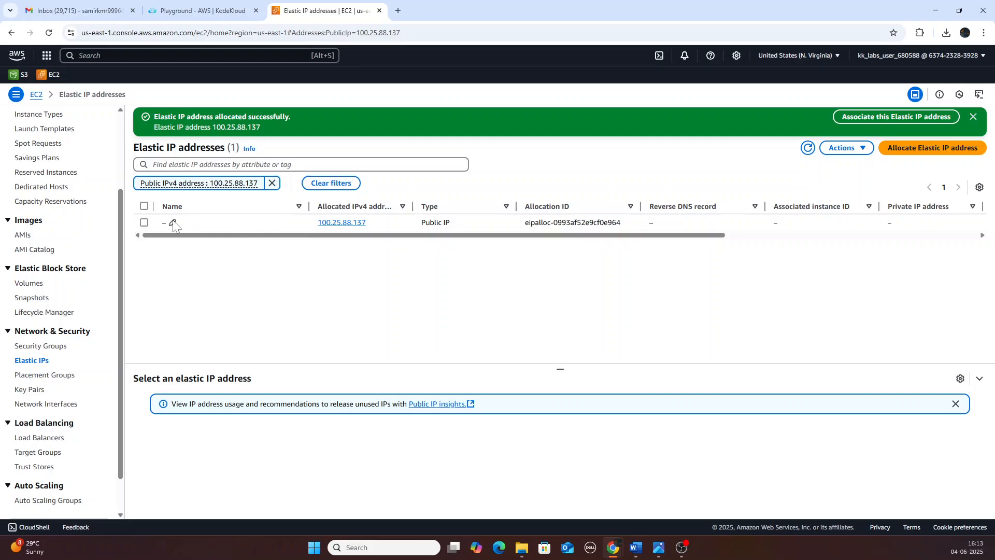
{"action": "left_click", "coordinate": [173, 222]}
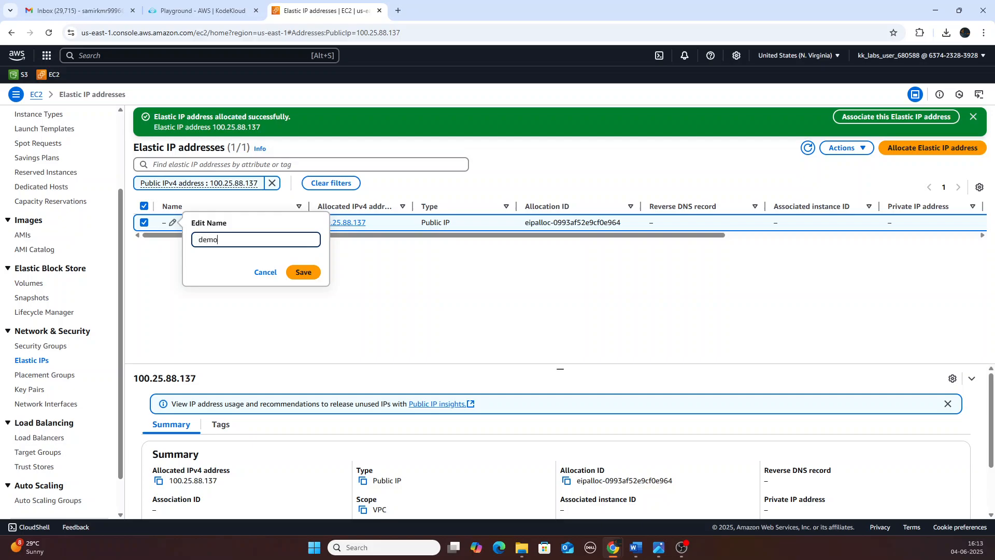
{"action": "type", "text": "demo-nat-eip"}
{"action": "left_click", "coordinate": [308, 274]}
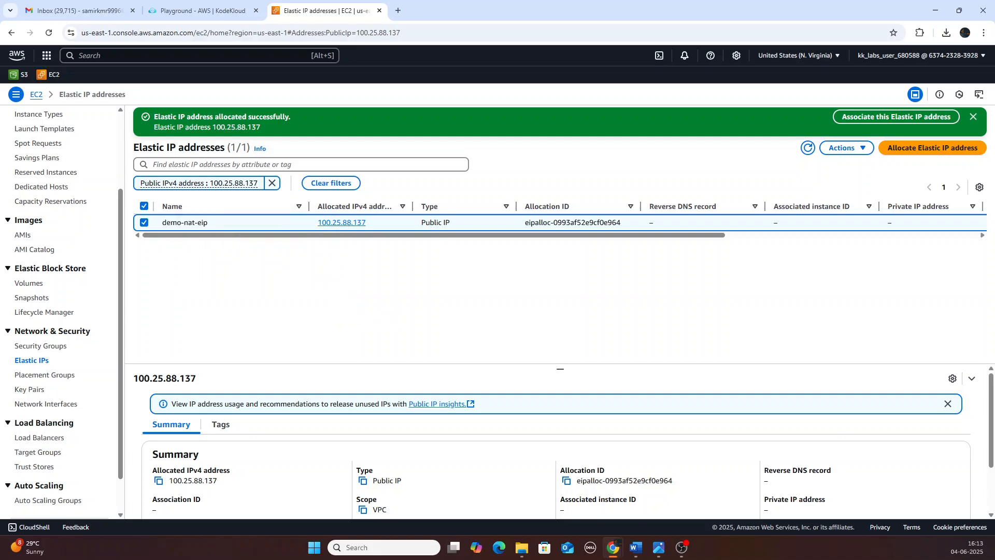
Step: Search the console's services for VPC and switch to the VPC service
{"action": "key", "text": "alt+Tab"}
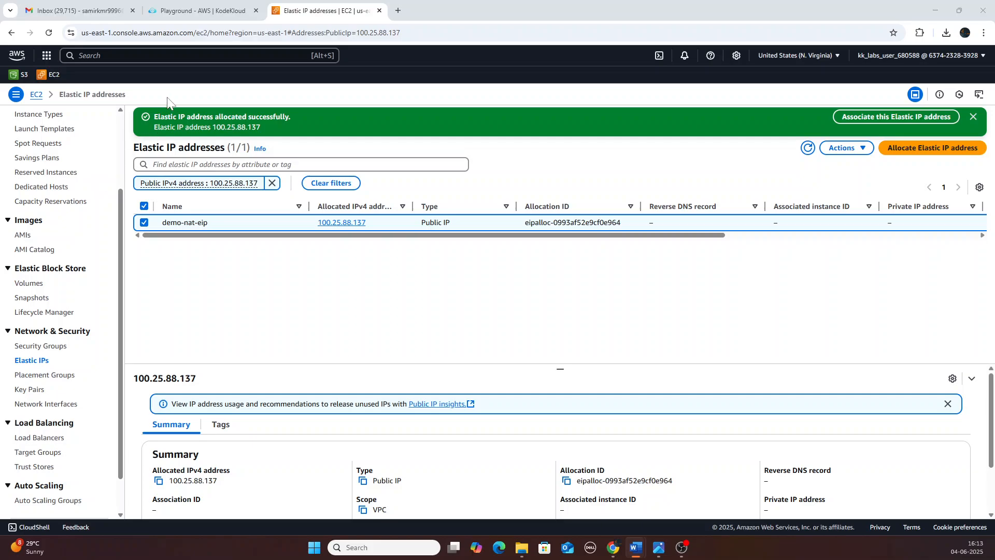
{"action": "left_click", "coordinate": [133, 55]}
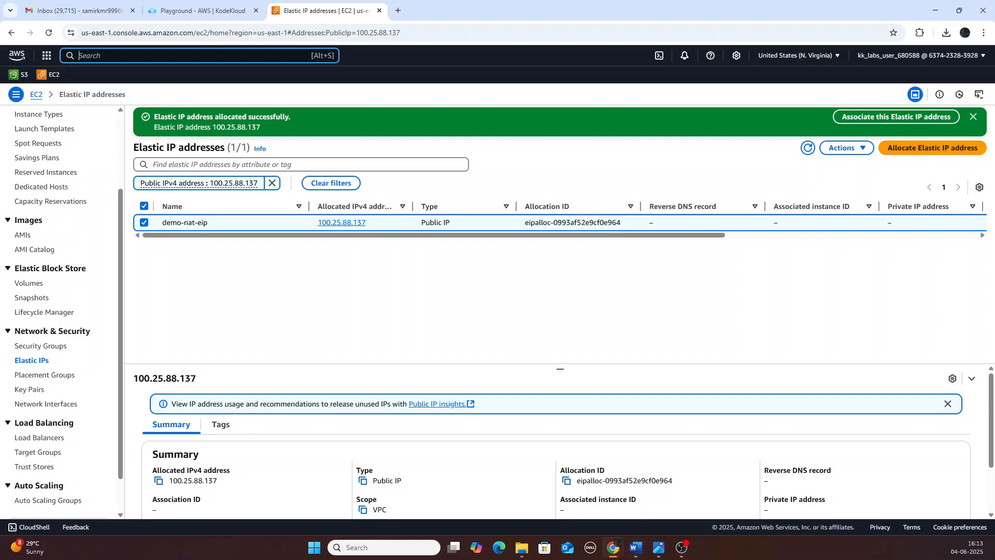
{"action": "type", "text": "vpC"}
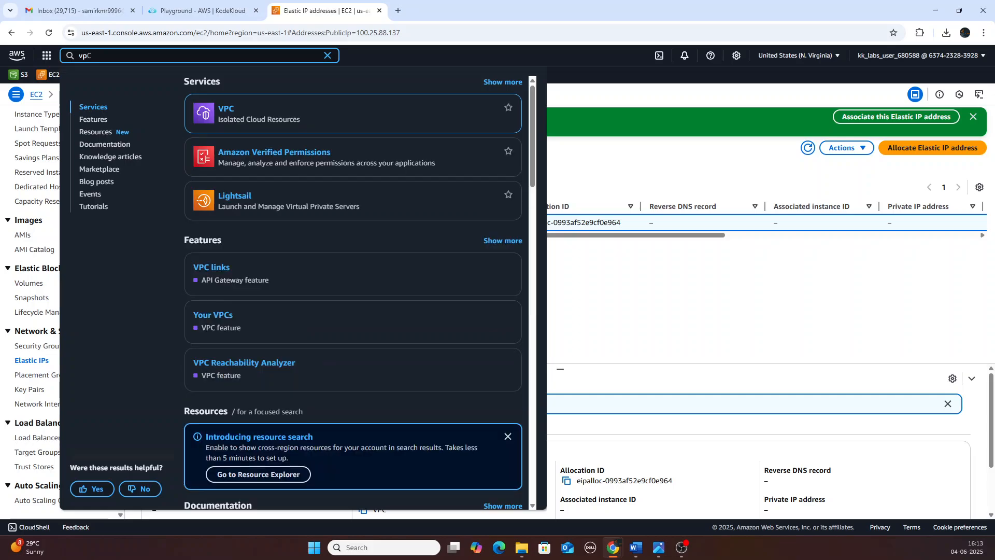
{"action": "left_click", "coordinate": [228, 107]}
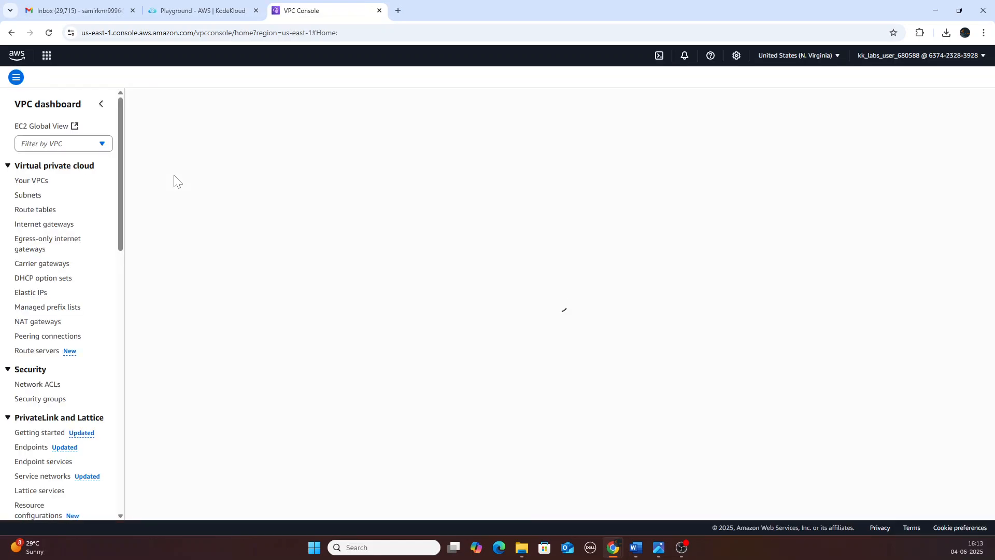
Step: Open the list of NAT gateways in the VPC service
{"action": "left_click_drag", "start_coordinate": [119, 233], "coordinate": [116, 332]}
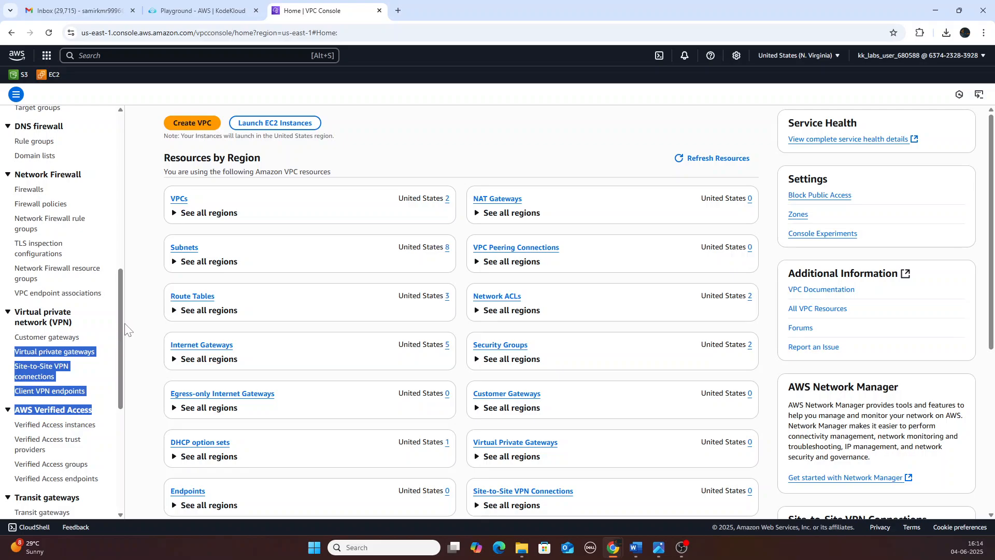
{"action": "scroll", "coordinate": [115, 397], "scroll_direction": "down", "scroll_amount": 3}
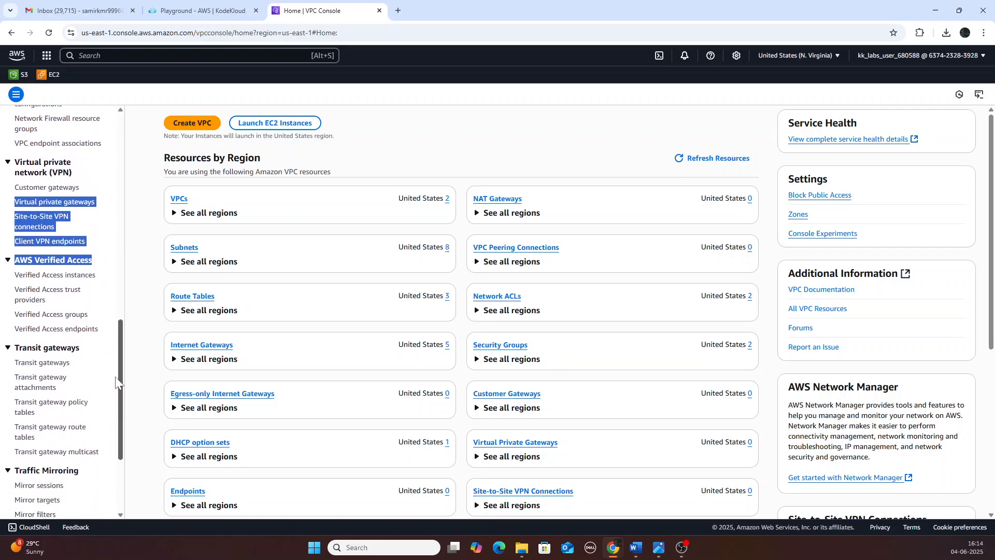
{"action": "scroll", "coordinate": [115, 397], "scroll_direction": "down", "scroll_amount": 2}
{"action": "left_click_drag", "start_coordinate": [115, 396], "coordinate": [134, 190]}
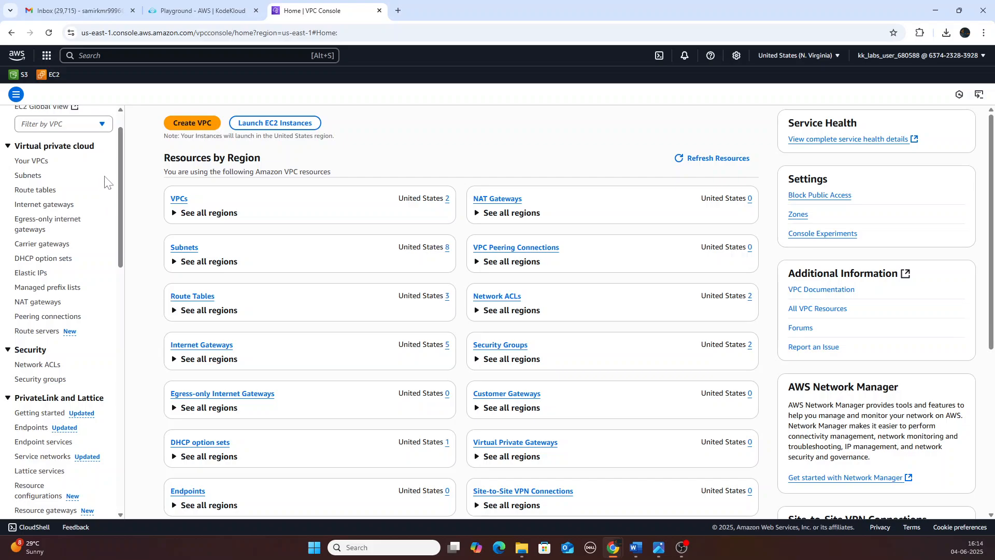
{"action": "left_click_drag", "start_coordinate": [123, 166], "coordinate": [114, 406]}
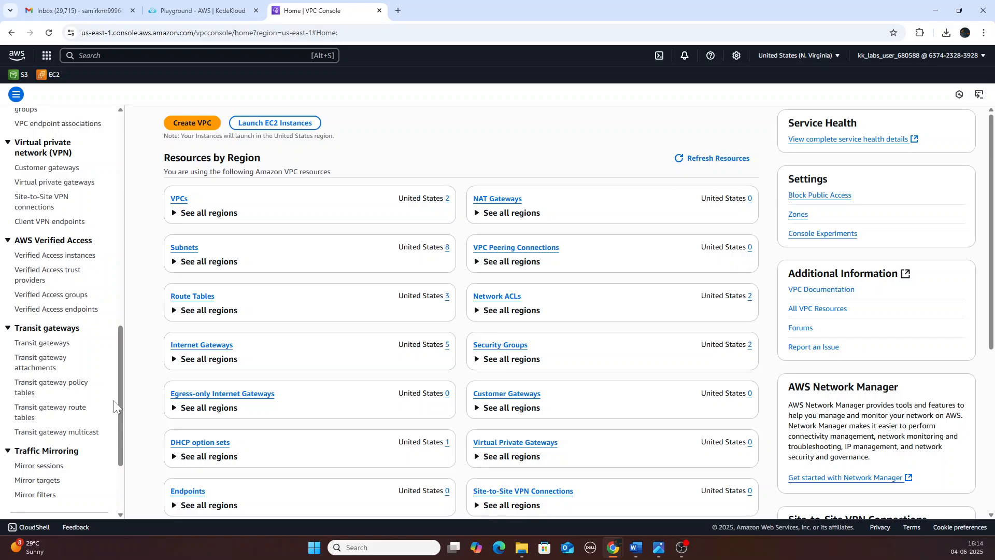
{"action": "left_click_drag", "start_coordinate": [123, 407], "coordinate": [147, 336]}
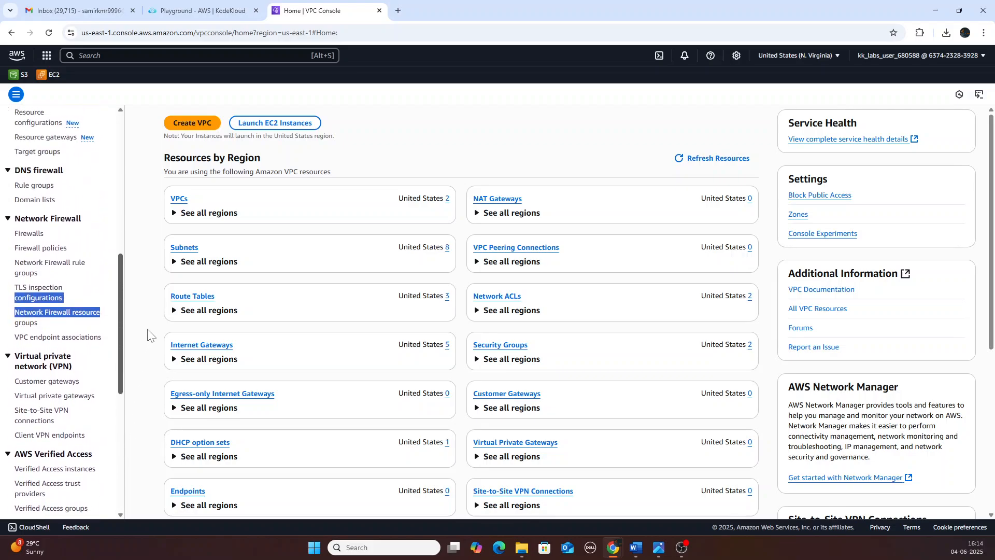
{"action": "left_click", "coordinate": [147, 330]}
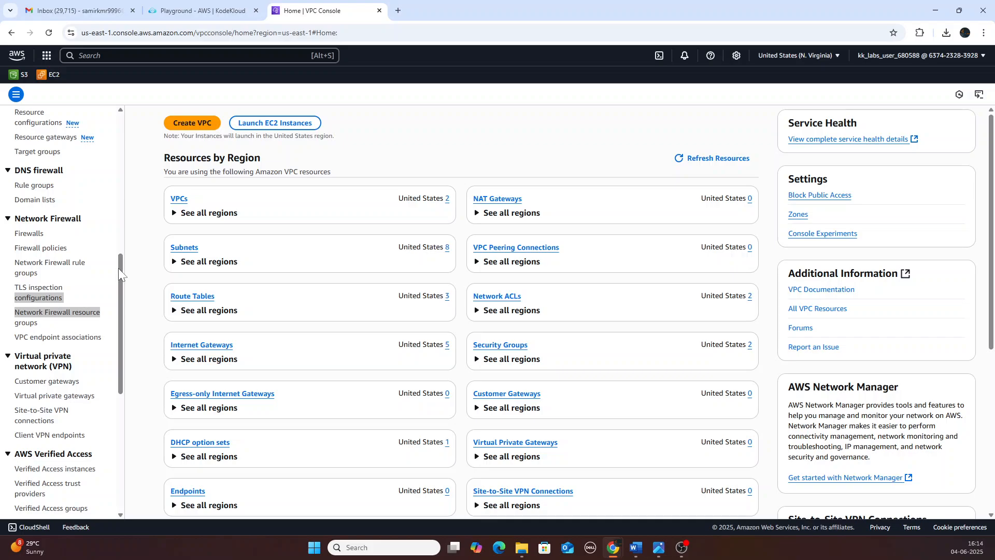
{"action": "left_click_drag", "start_coordinate": [118, 268], "coordinate": [136, 186]}
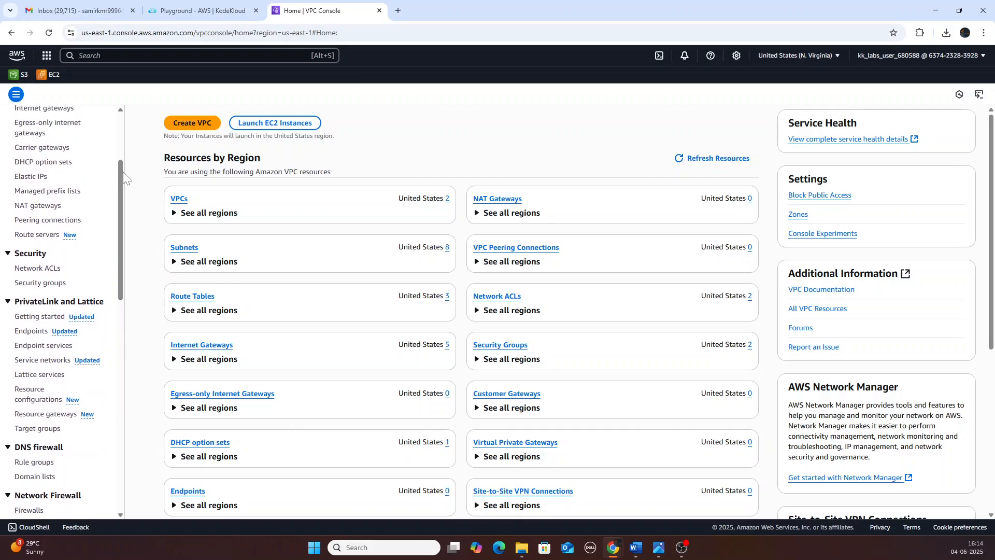
{"action": "scroll", "coordinate": [124, 177], "scroll_direction": "up", "scroll_amount": 1}
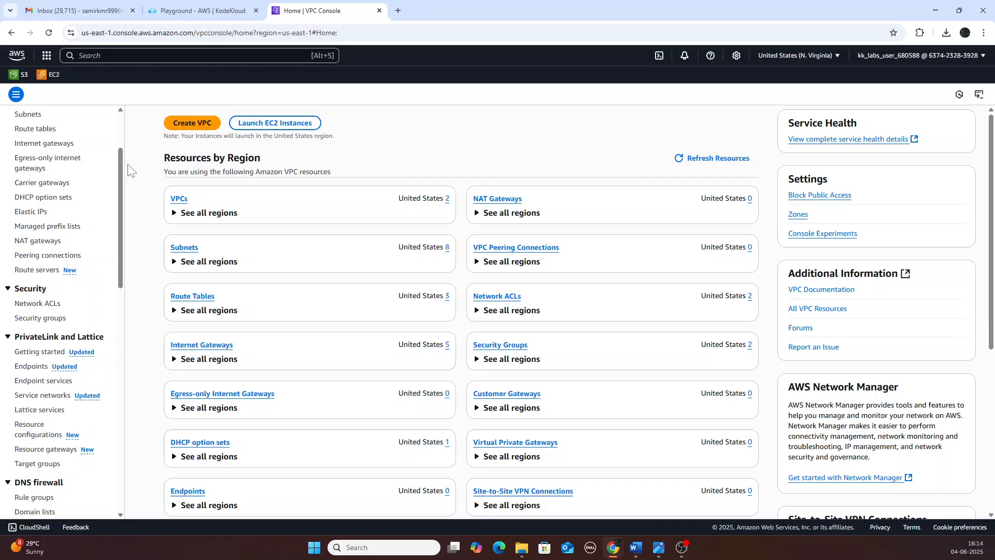
{"action": "left_click", "coordinate": [56, 244]}
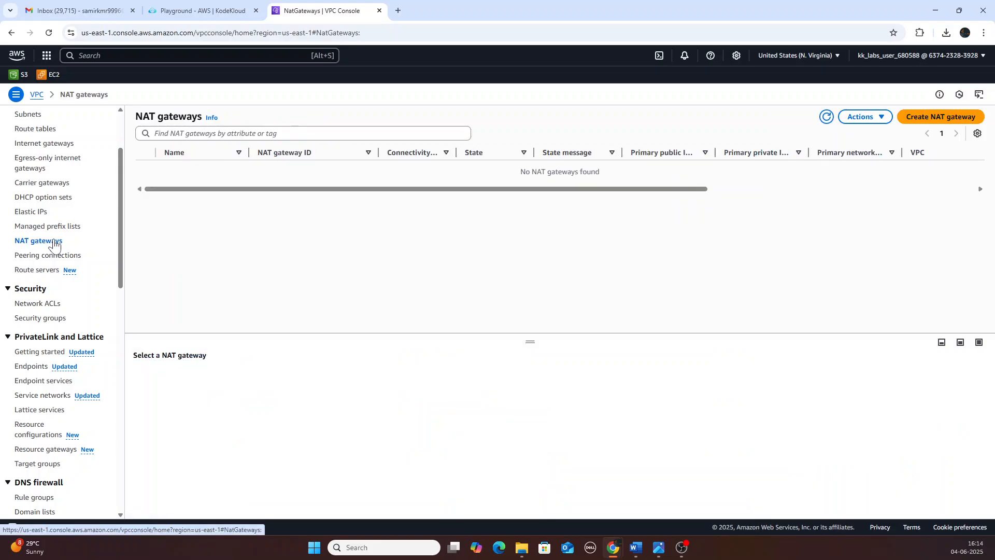
Step: Start a new NAT gateway named demo-nat-gw and place it in demo-public-subnet
{"action": "left_click", "coordinate": [927, 119]}
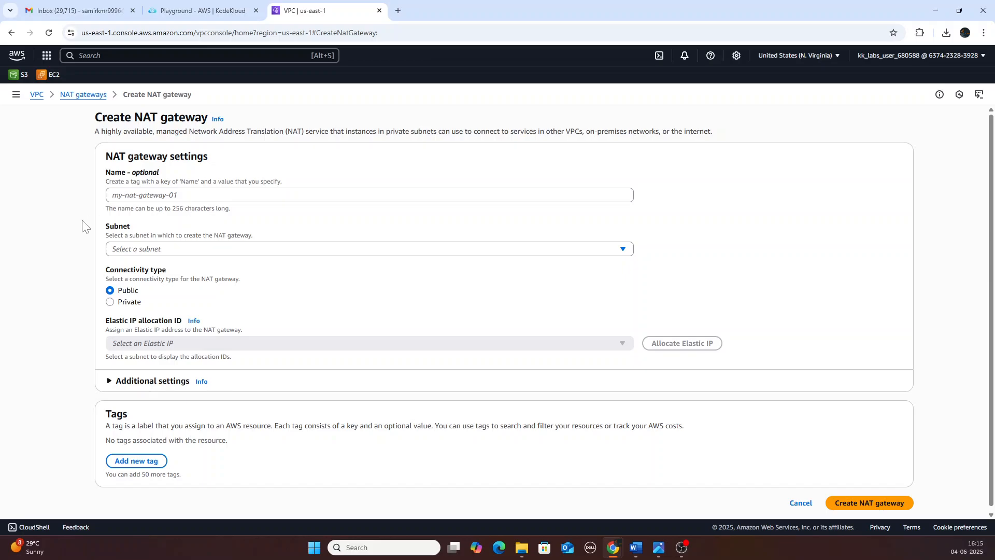
{"action": "left_click", "coordinate": [369, 195]}
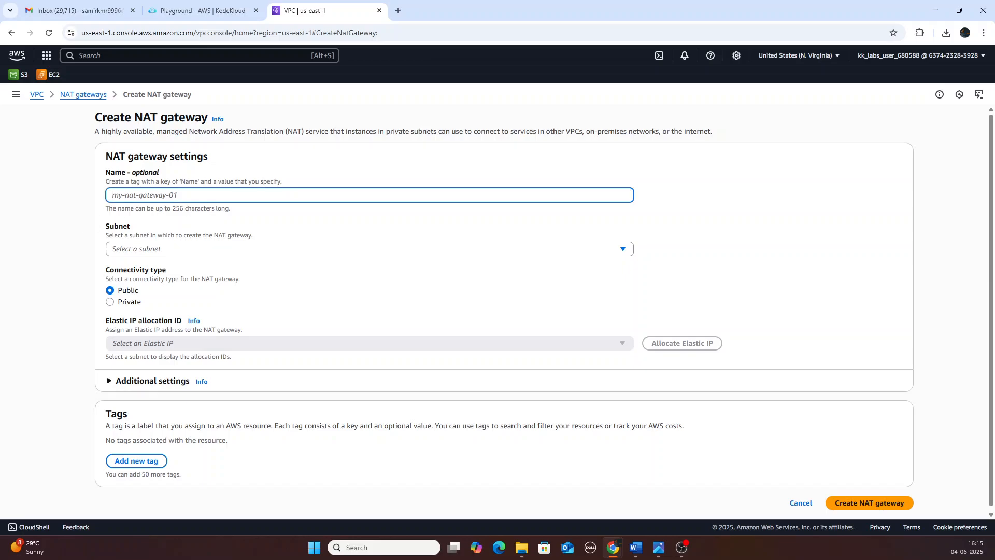
{"action": "type", "text": "demo-nat-"}
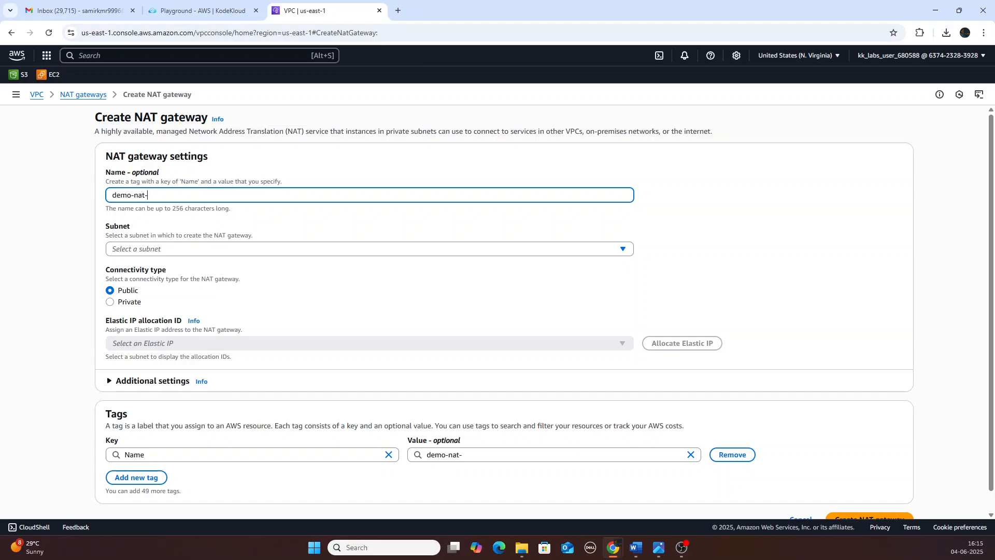
{"action": "type", "text": "gw"}
{"action": "left_click", "coordinate": [625, 251]}
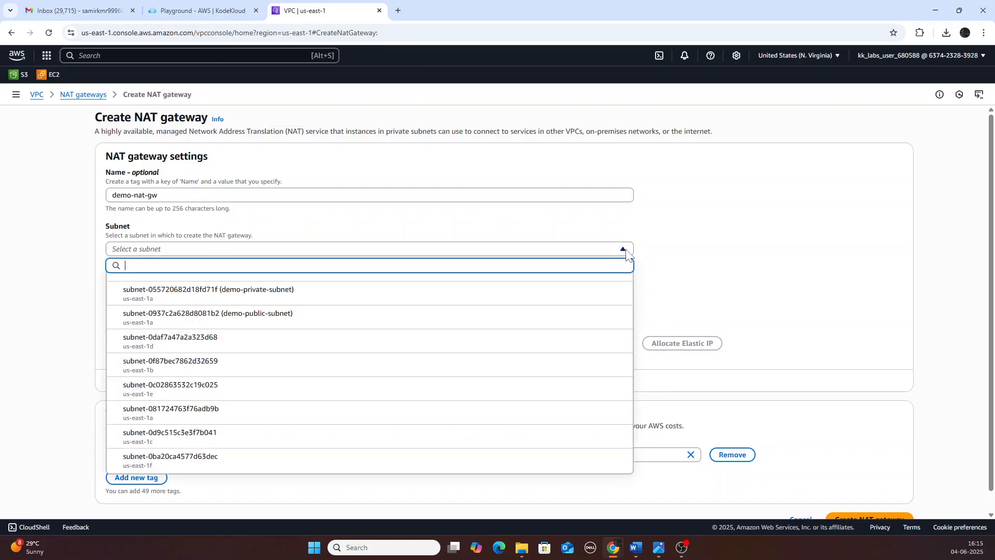
{"action": "left_click", "coordinate": [384, 320]}
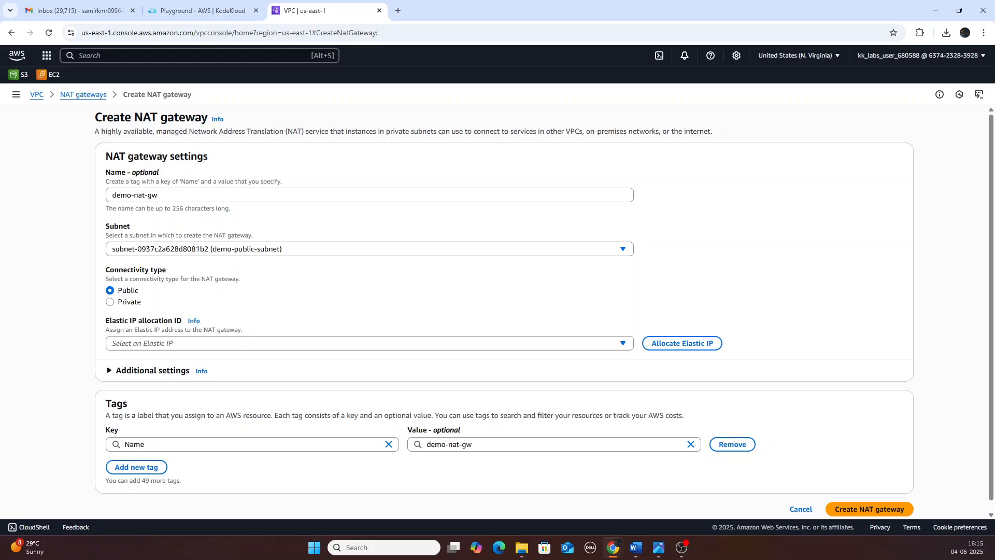
Step: Assign the demo-nat-eip Elastic IP to the demo-nat-gw gateway and create it
{"action": "left_click", "coordinate": [629, 348]}
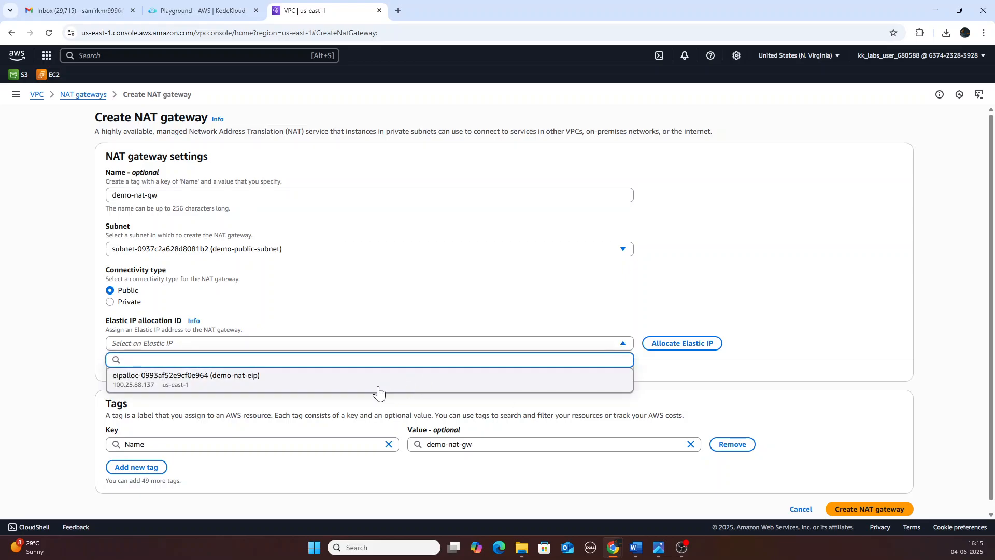
{"action": "left_click", "coordinate": [368, 386]}
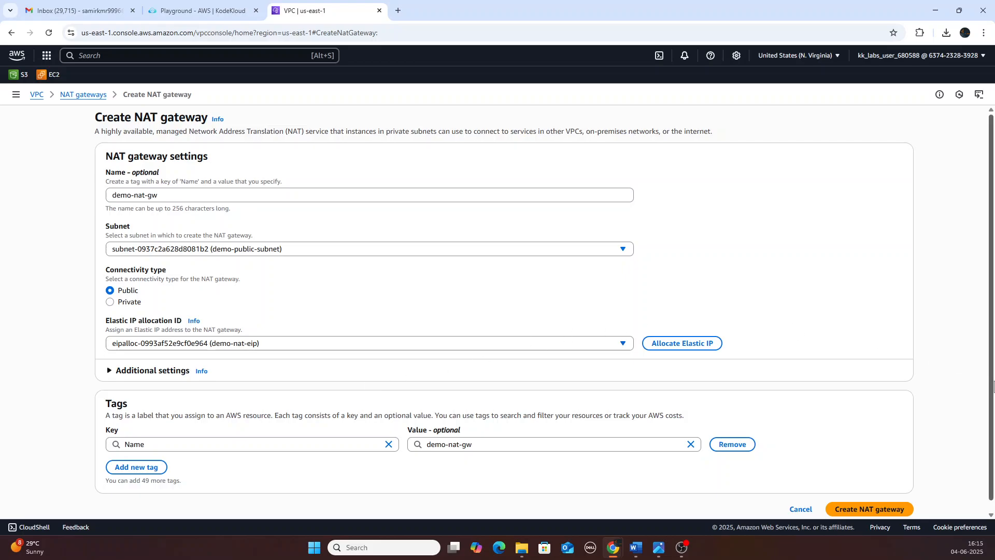
{"action": "scroll", "coordinate": [993, 386], "scroll_direction": "down", "scroll_amount": 1}
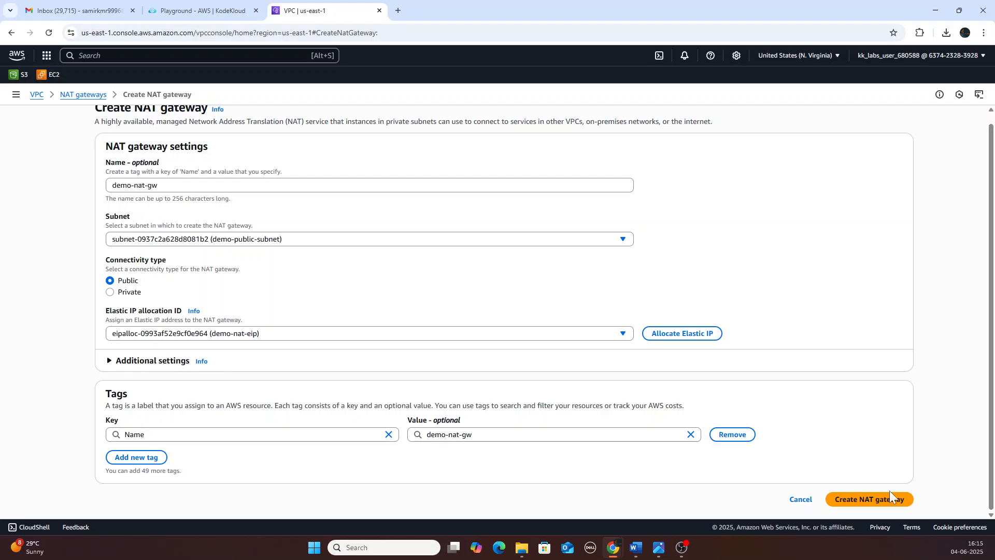
{"action": "left_click", "coordinate": [879, 499]}
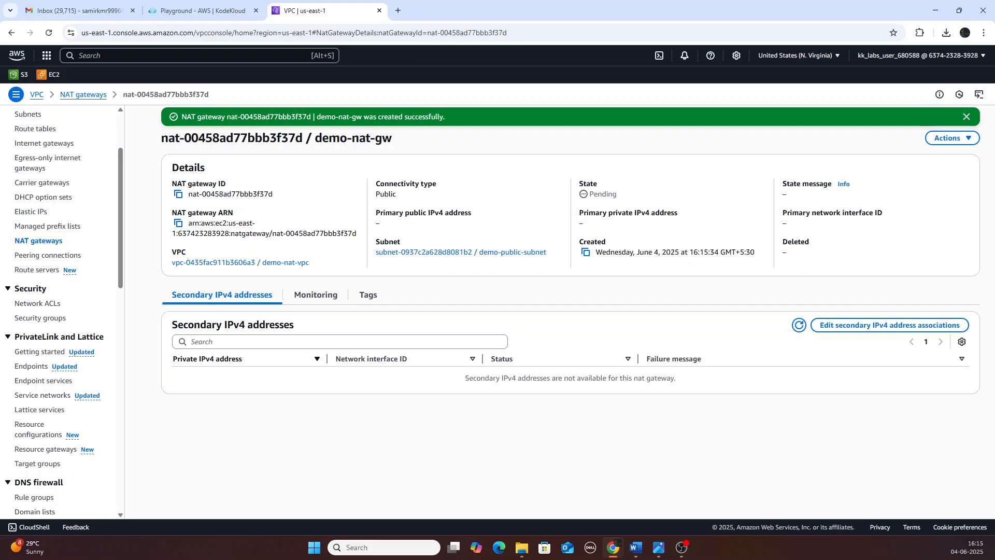
Step: Open the route tables list and select only the unnamed main route table of demo-nat-vpc
{"action": "key", "text": "alt+Tab"}
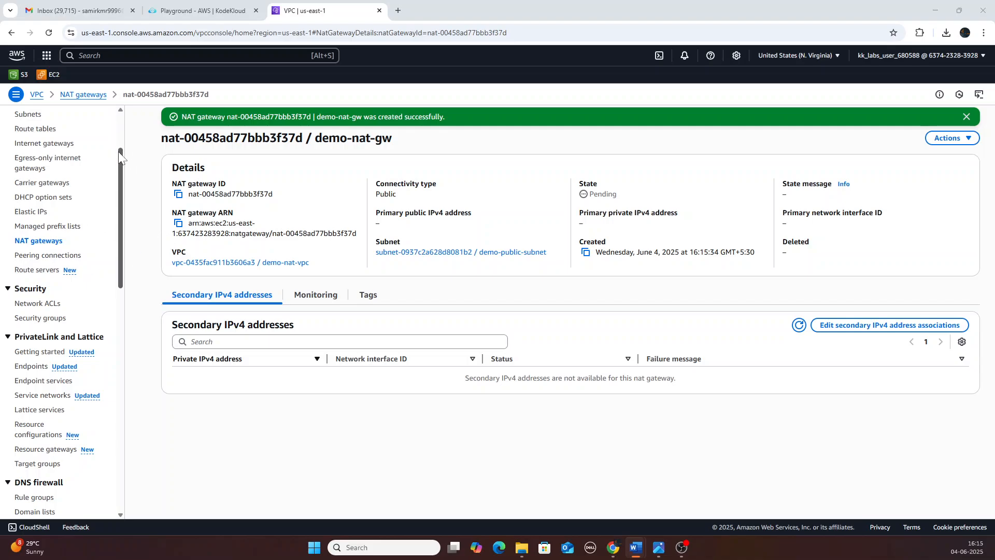
{"action": "left_click_drag", "start_coordinate": [122, 158], "coordinate": [123, 139]}
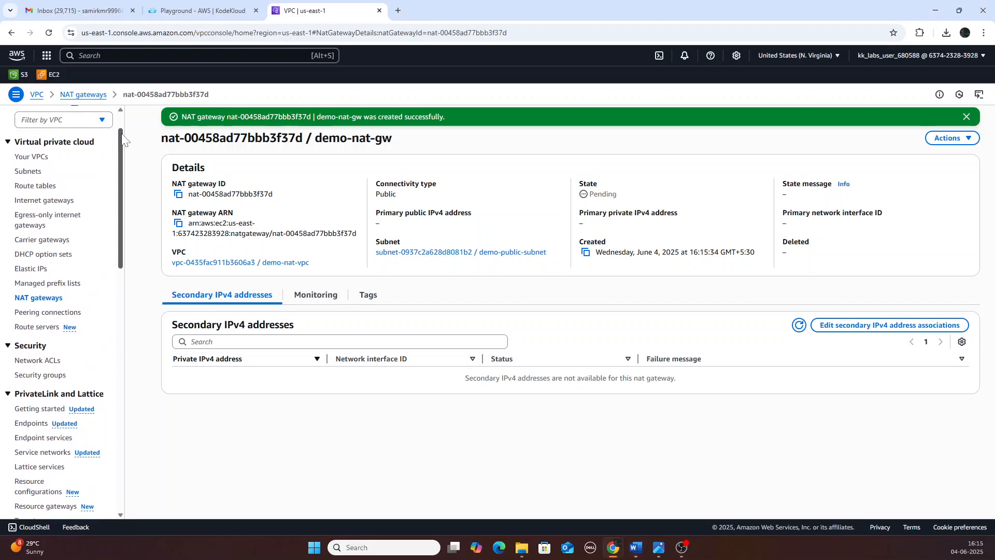
{"action": "left_click", "coordinate": [39, 186]}
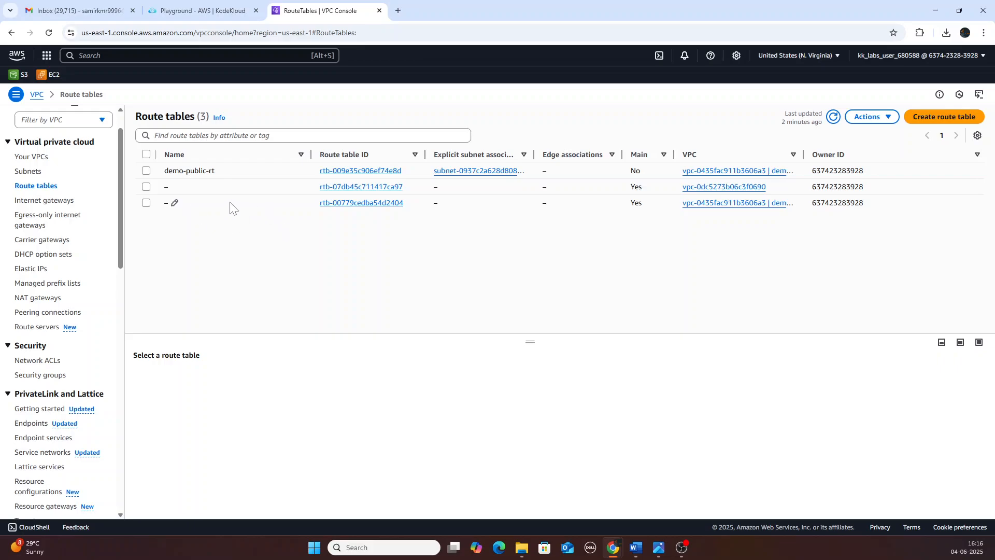
{"action": "left_click", "coordinate": [146, 188]}
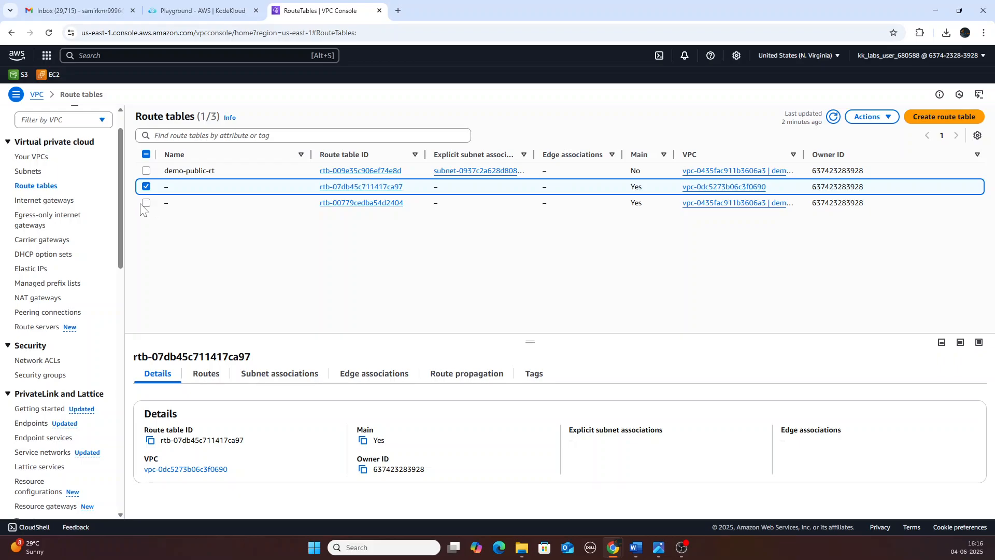
{"action": "left_click", "coordinate": [146, 204]}
{"action": "left_click", "coordinate": [147, 187]}
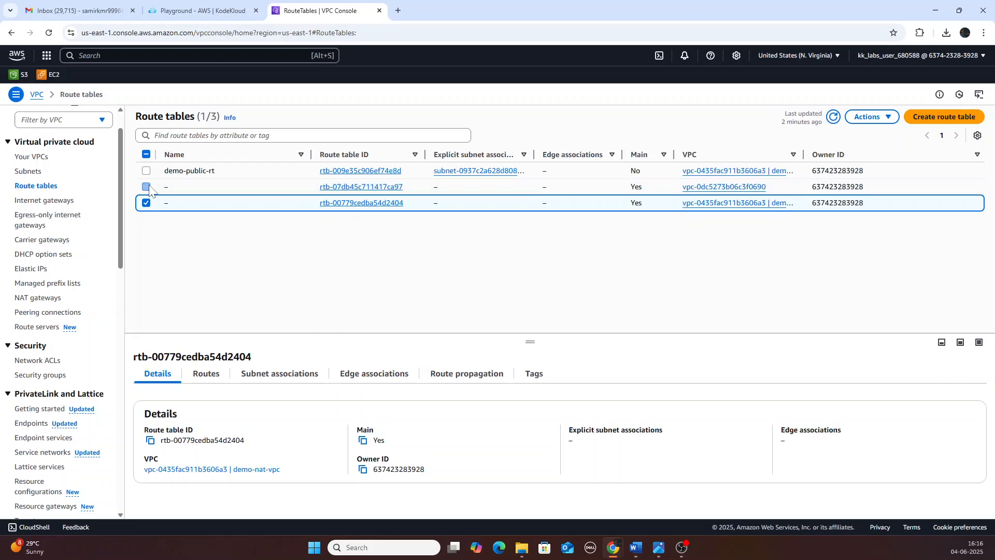
Step: Examine the subnet associations and routes of the main route table in demo-nat-vpc
{"action": "left_click", "coordinate": [275, 382]}
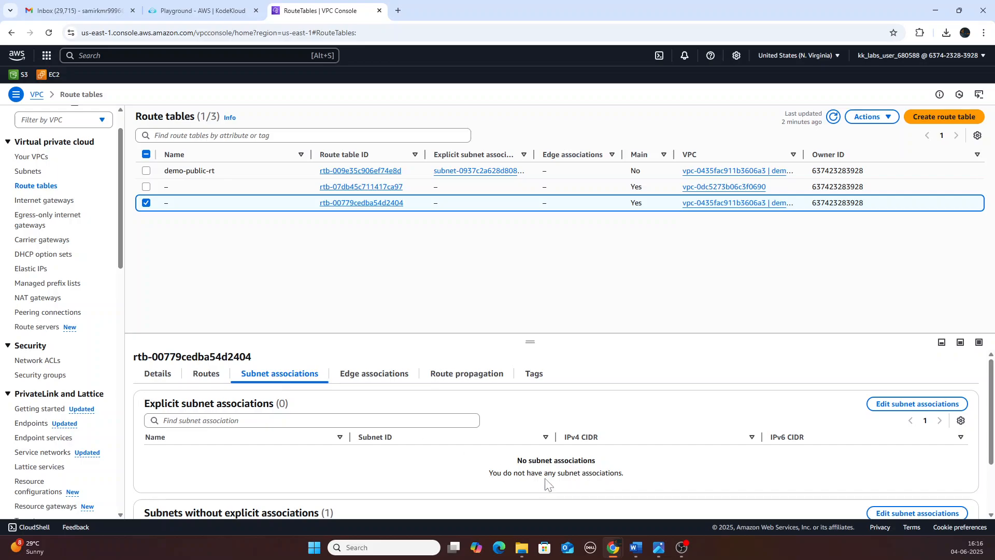
{"action": "left_click_drag", "start_coordinate": [990, 427], "coordinate": [990, 472]}
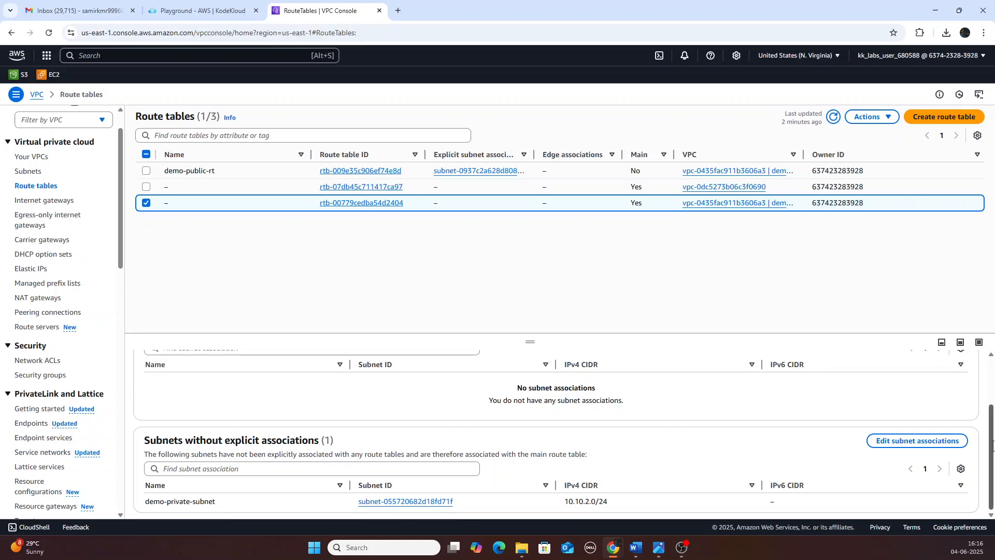
{"action": "left_click_drag", "start_coordinate": [993, 445], "coordinate": [993, 396]}
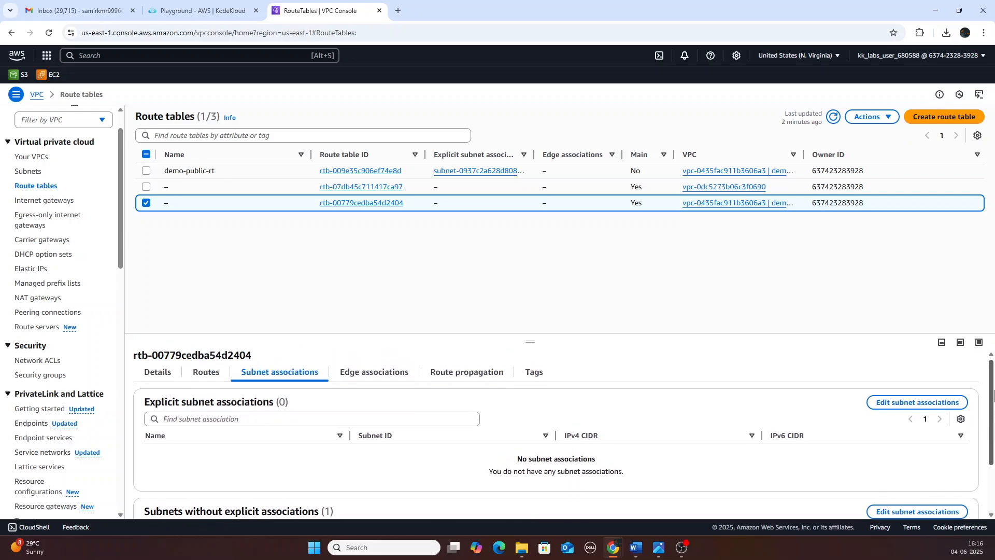
{"action": "left_click", "coordinate": [204, 373]}
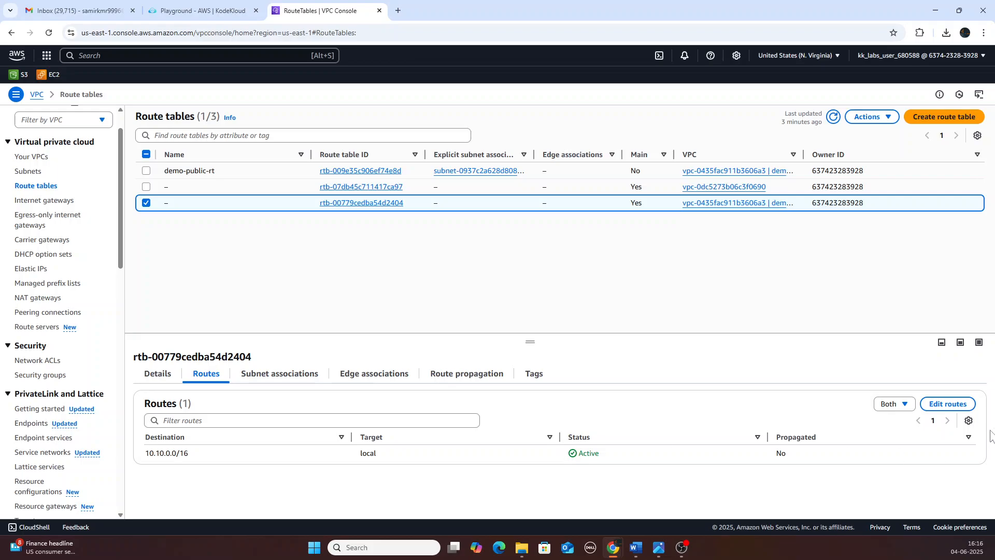
Step: Add a route for 0.0.0.0/0 targeting the demo-nat-gw NAT gateway to the main route table of demo-nat-vpc and save it
{"action": "left_click", "coordinate": [947, 403]}
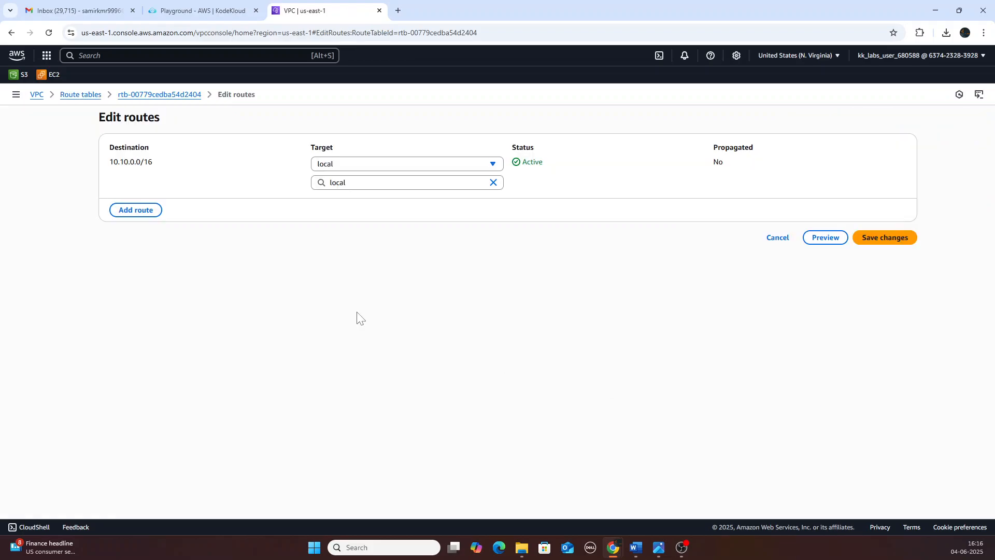
{"action": "left_click", "coordinate": [152, 211]}
{"action": "left_click", "coordinate": [176, 202]}
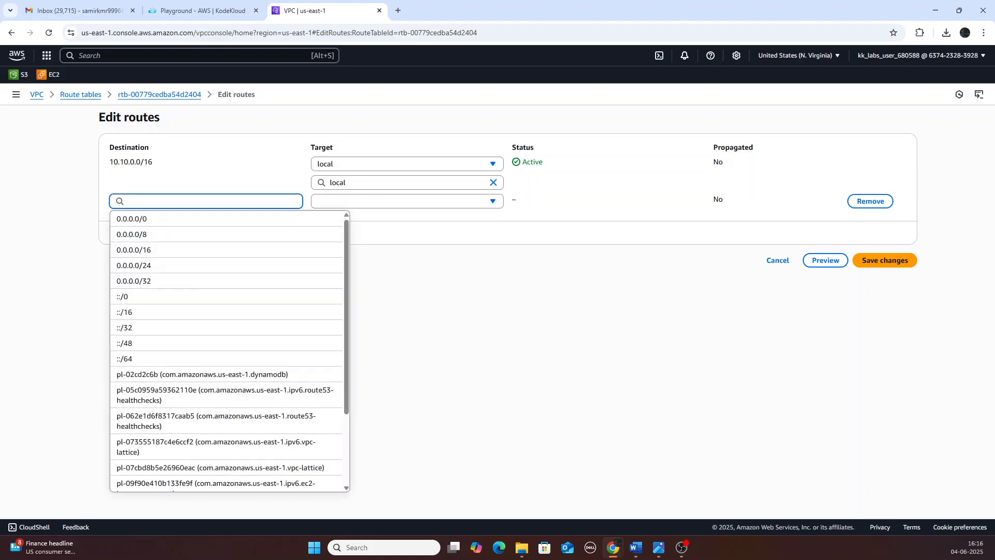
{"action": "left_click", "coordinate": [149, 219]}
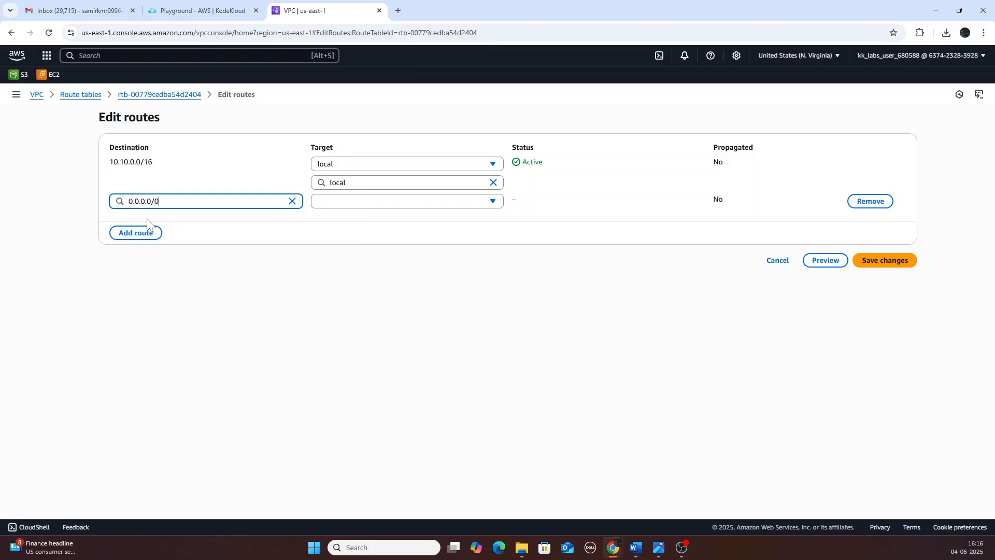
{"action": "left_click", "coordinate": [495, 203]}
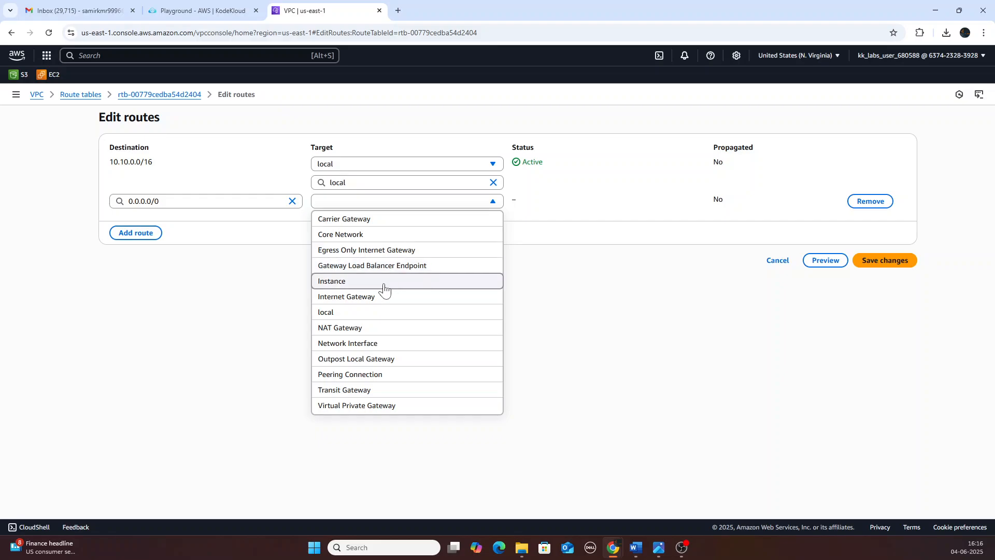
{"action": "left_click", "coordinate": [357, 329]}
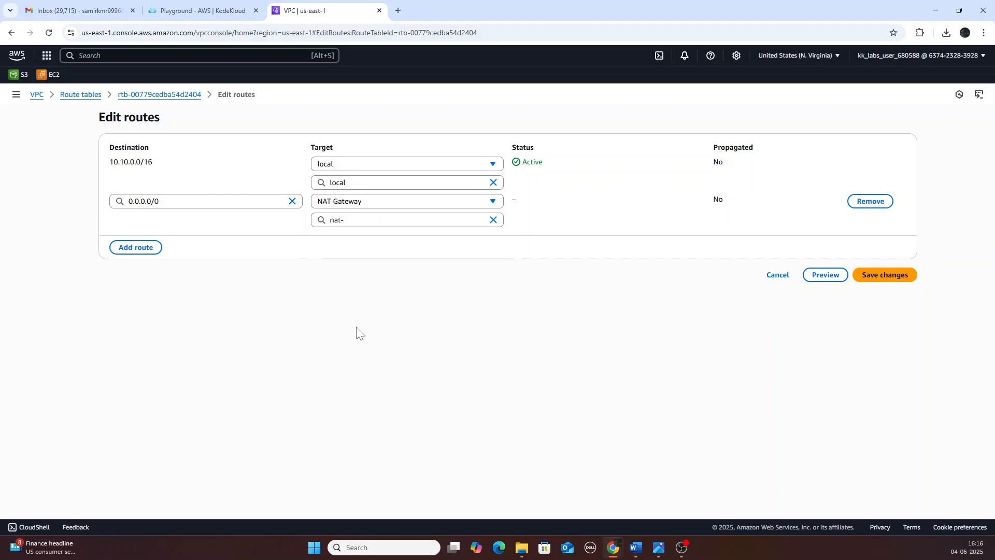
{"action": "left_click", "coordinate": [394, 220]}
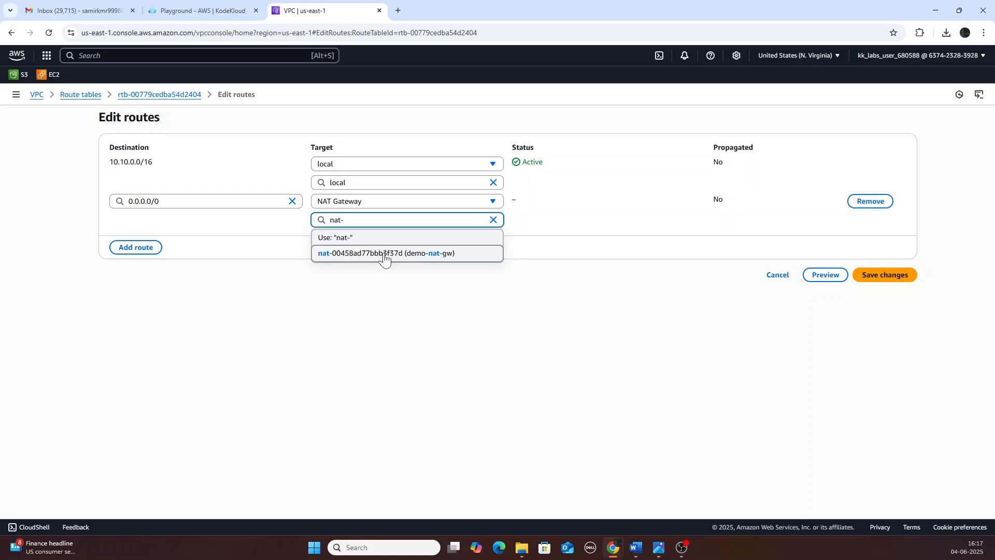
{"action": "left_click", "coordinate": [384, 255]}
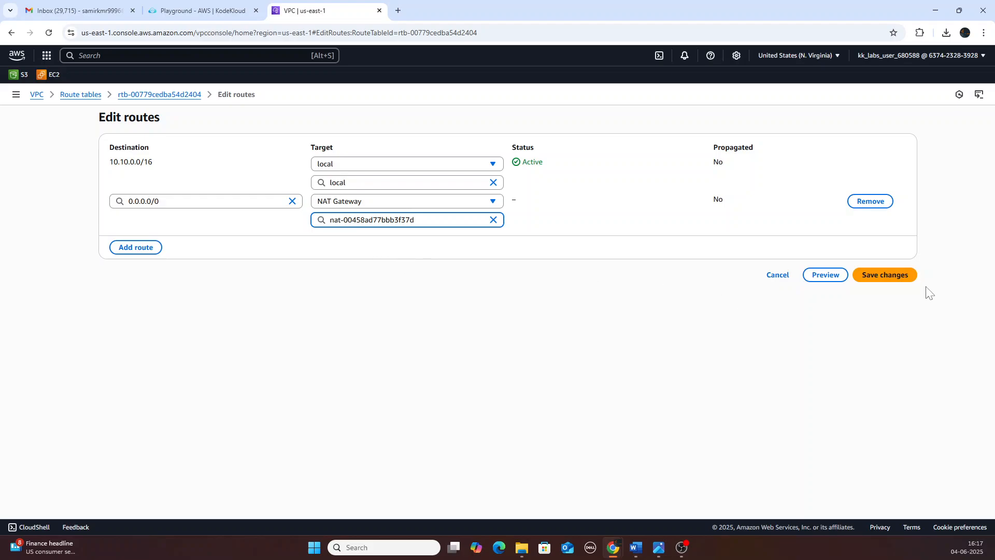
{"action": "left_click", "coordinate": [901, 280]}
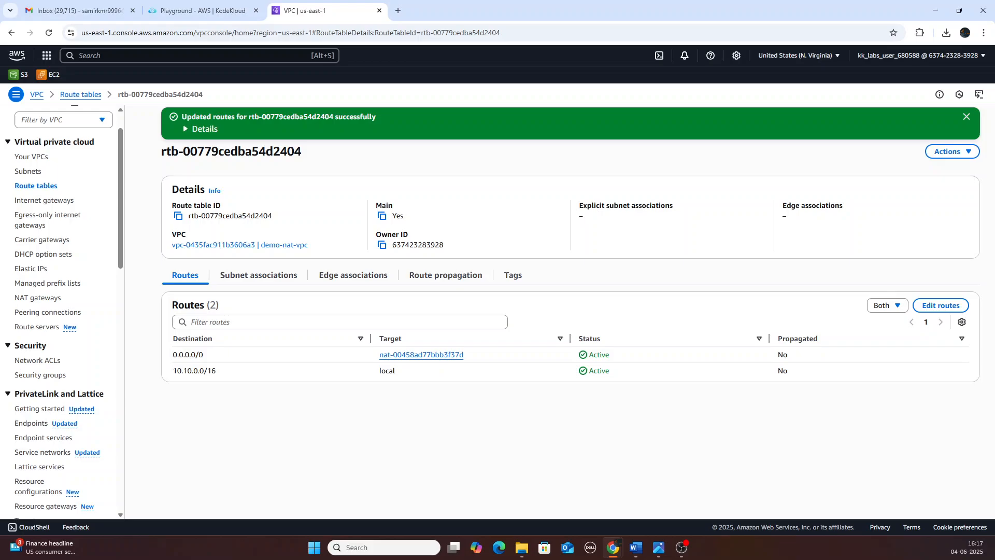
Step: Find the EC2 service and open its list of instances
{"action": "key", "text": "alt+Tab"}
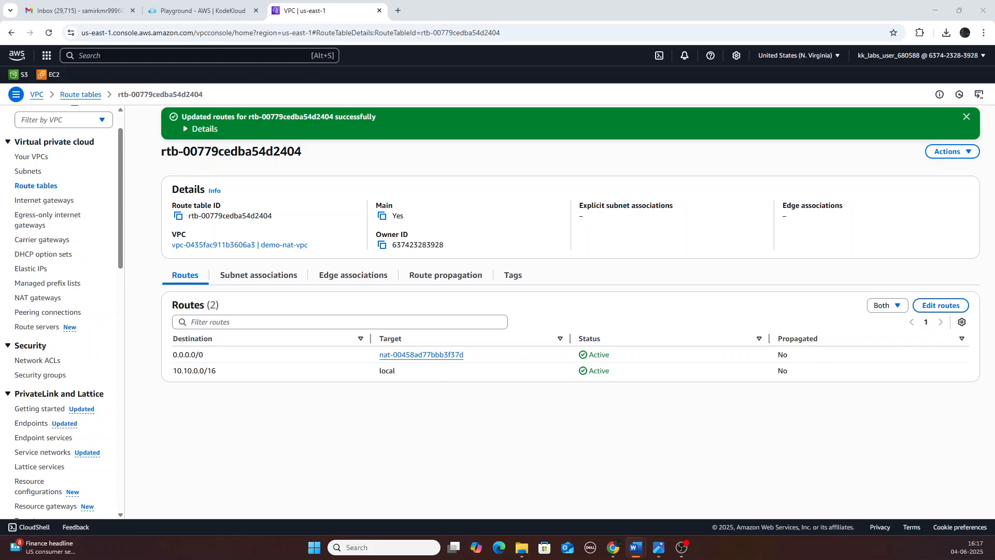
{"action": "key", "text": "alt+Tab"}
{"action": "type", "text": "ec"}
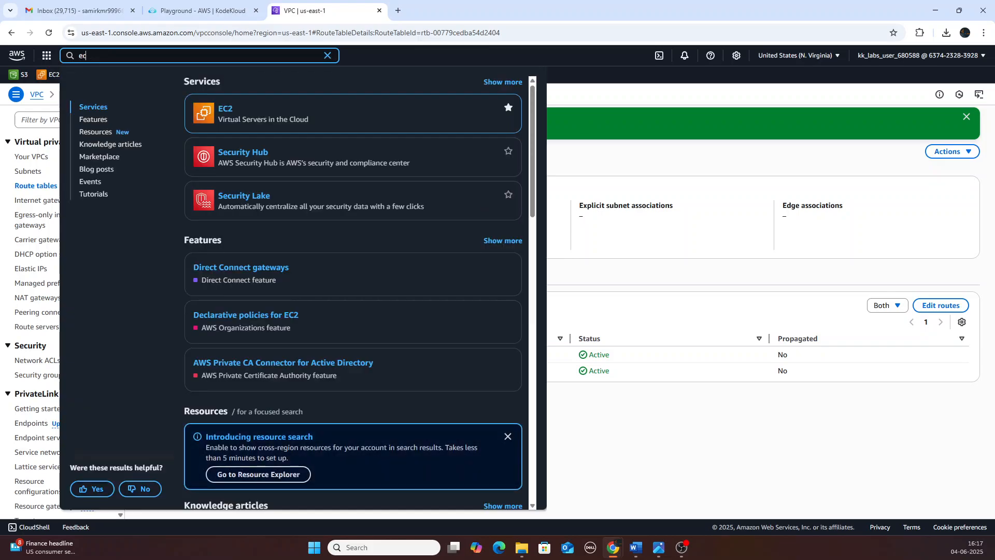
{"action": "left_click", "coordinate": [223, 111]}
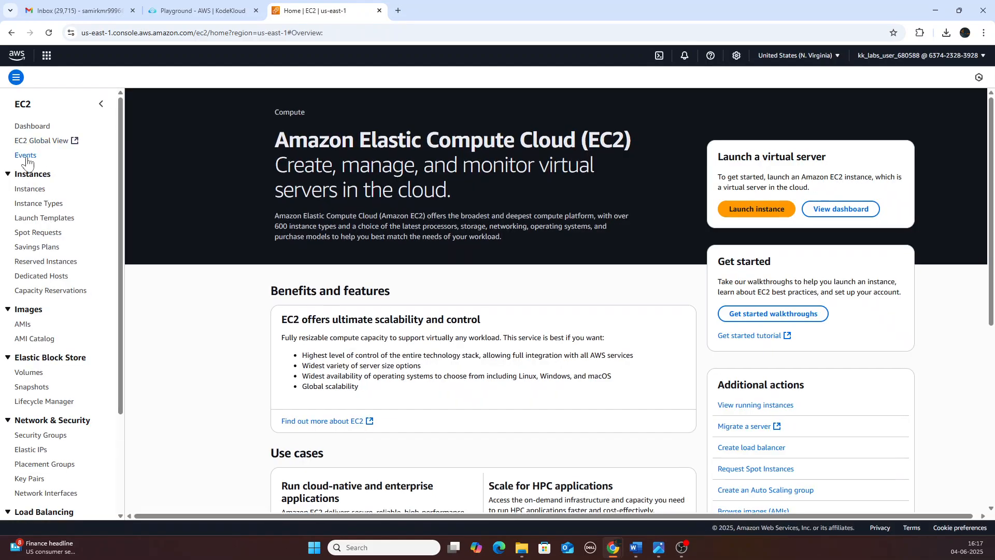
{"action": "left_click", "coordinate": [31, 191]}
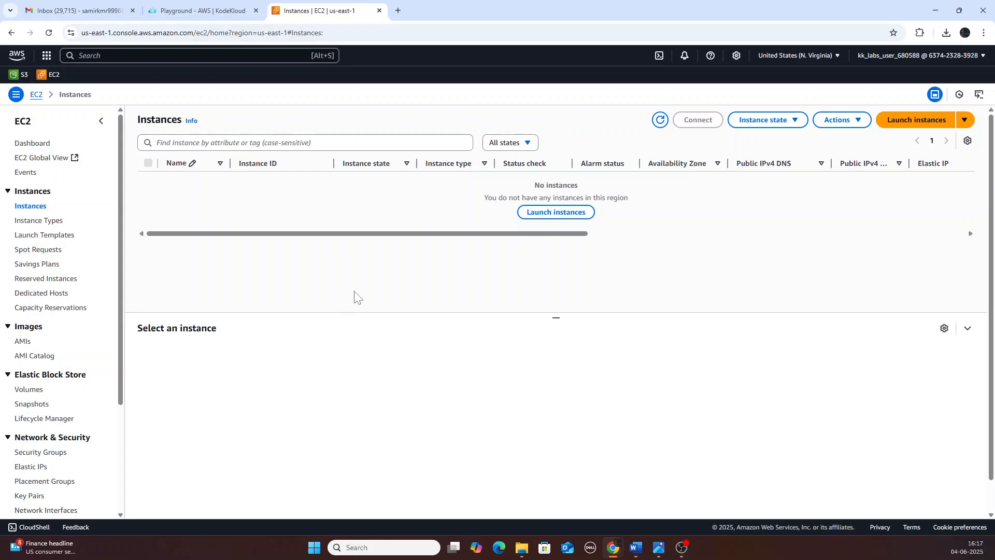
Step: Start launching an EC2 instance named demo-private-ec2 with the Ubuntu Server 24.04 LTS image
{"action": "left_click", "coordinate": [556, 212]}
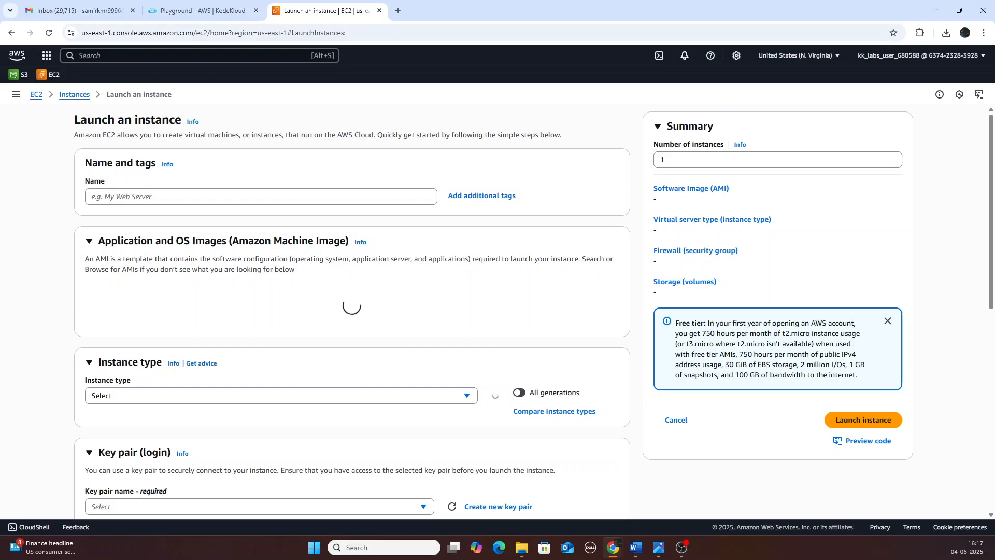
{"action": "type", "text": "de"}
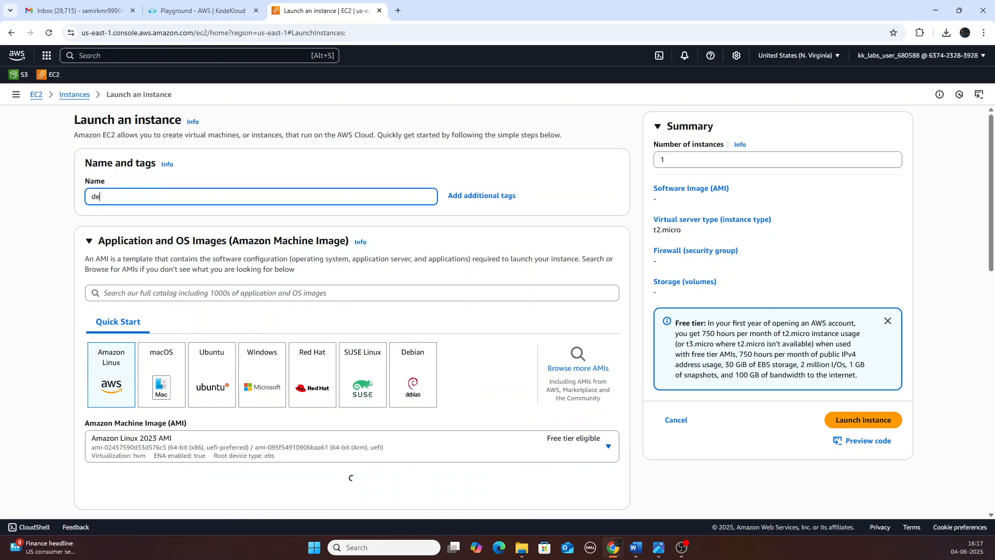
{"action": "type", "text": "mo-p"}
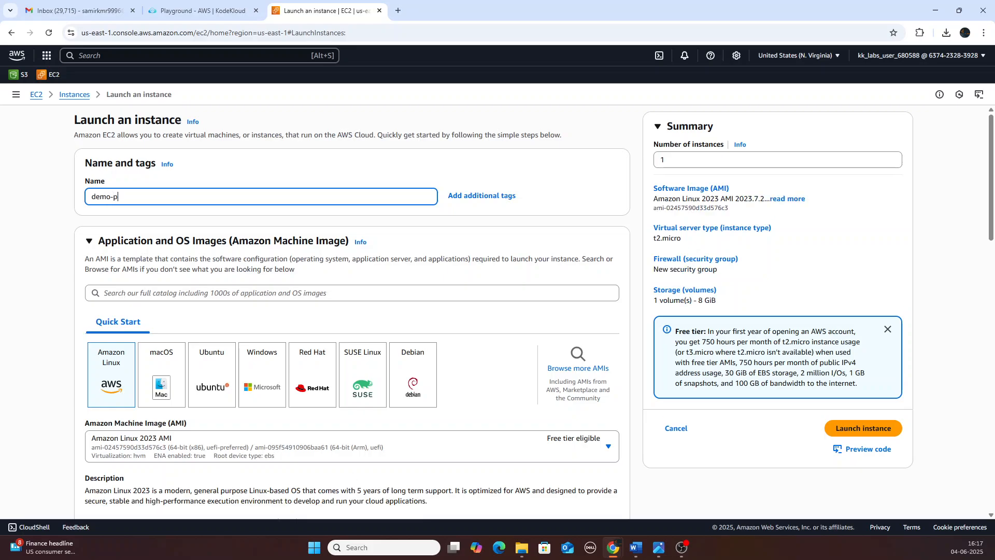
{"action": "type", "text": "rivate-ec2"}
{"action": "left_click", "coordinate": [211, 380]}
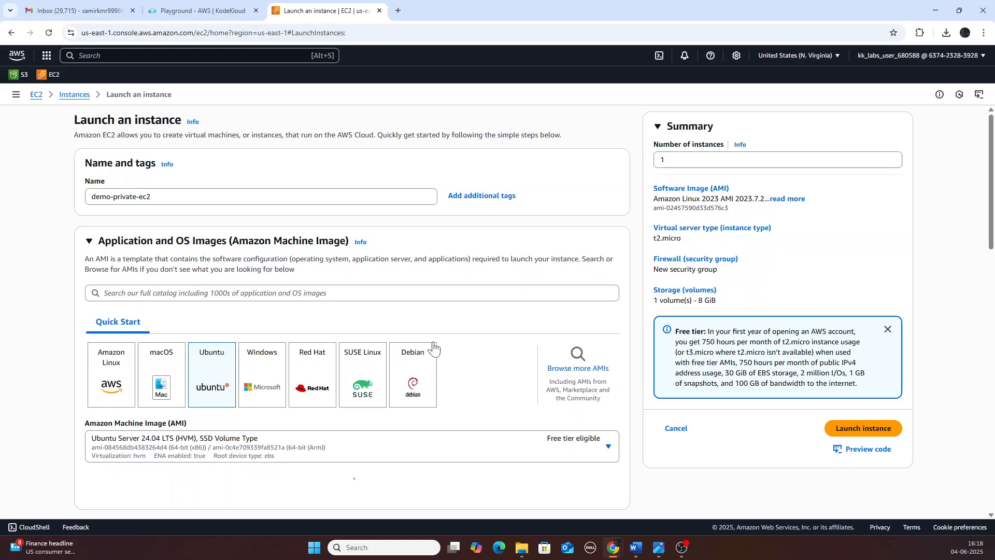
Step: Create an RSA key pair named nat-key in .pem format for the instance's login
{"action": "left_click_drag", "start_coordinate": [990, 241], "coordinate": [985, 378]}
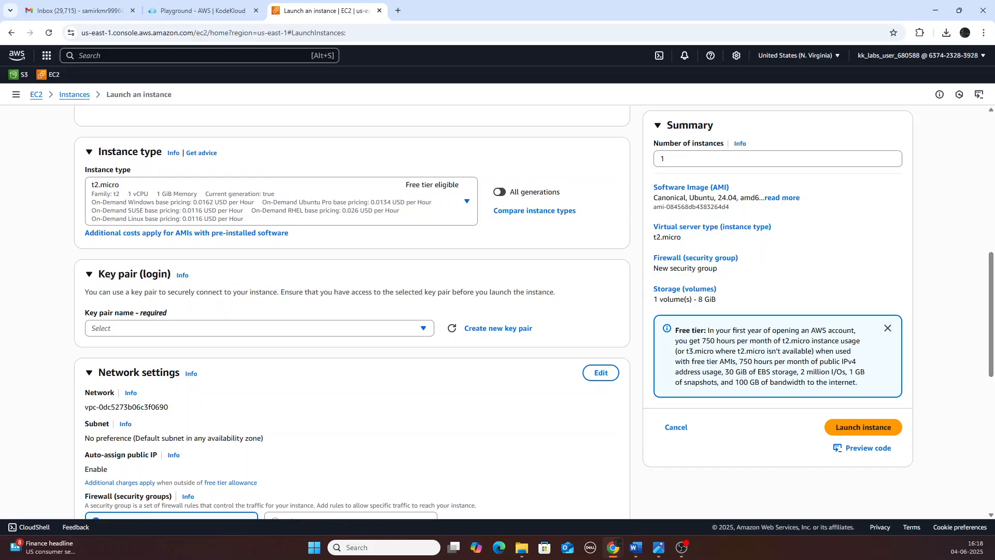
{"action": "left_click", "coordinate": [500, 329]}
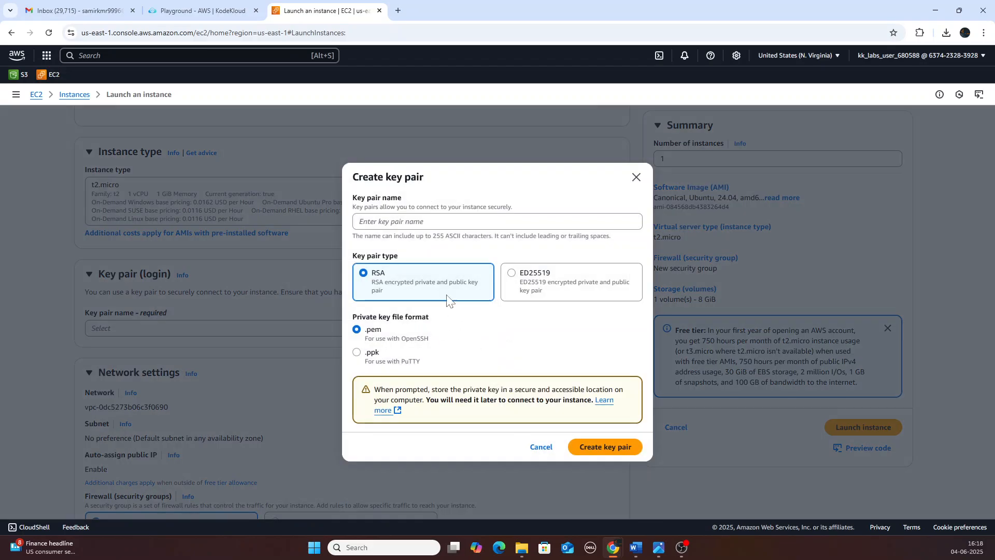
{"action": "left_click", "coordinate": [487, 221]}
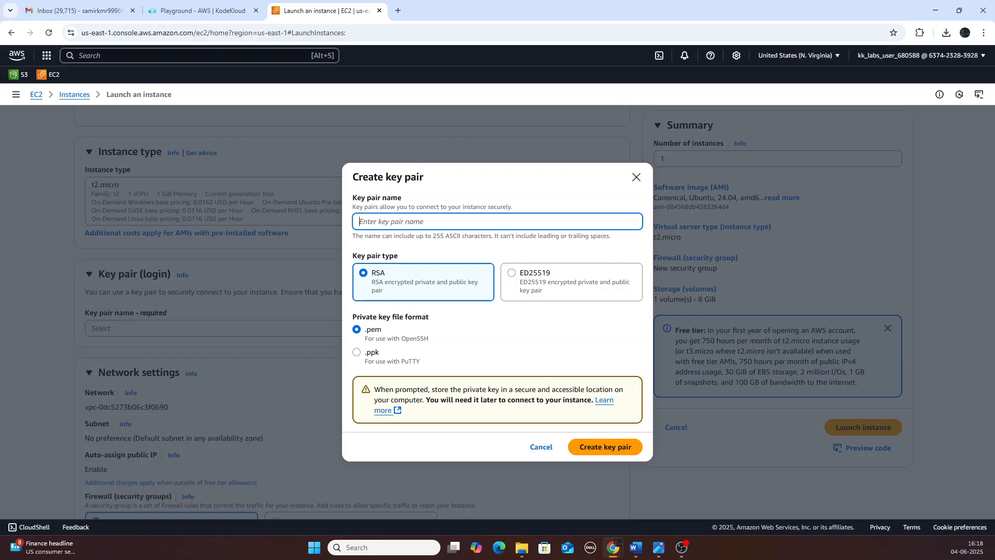
{"action": "type", "text": "nat-key"}
{"action": "left_click", "coordinate": [598, 448]}
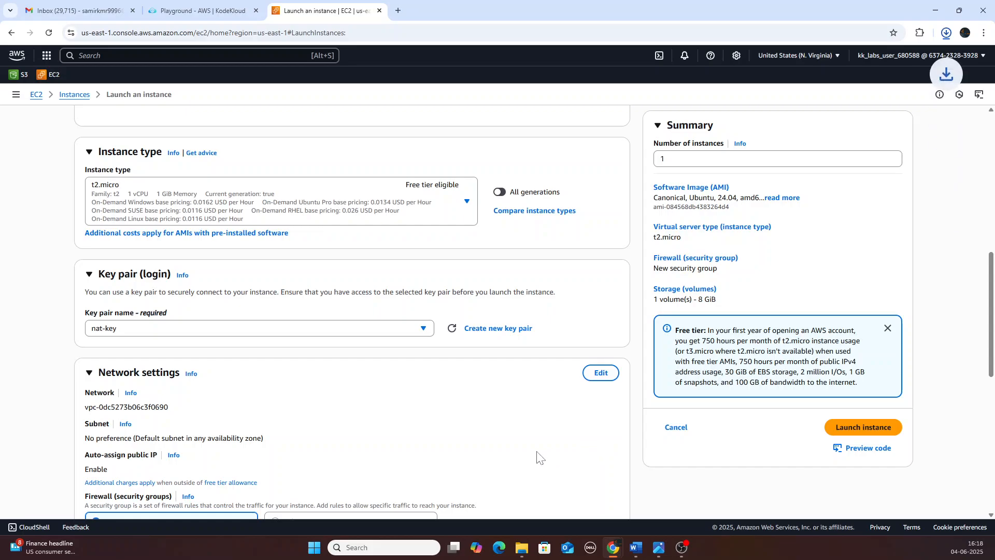
Step: Edit the instance's network settings to place it in demo-nat-vpc and demo-private-subnet
{"action": "left_click", "coordinate": [598, 380]}
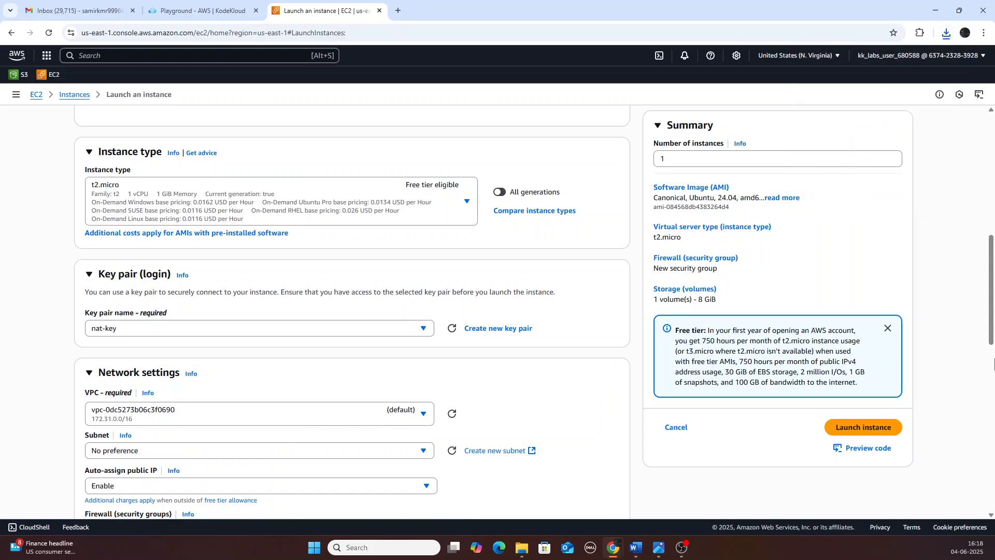
{"action": "left_click_drag", "start_coordinate": [990, 338], "coordinate": [990, 361]}
{"action": "left_click", "coordinate": [426, 320]}
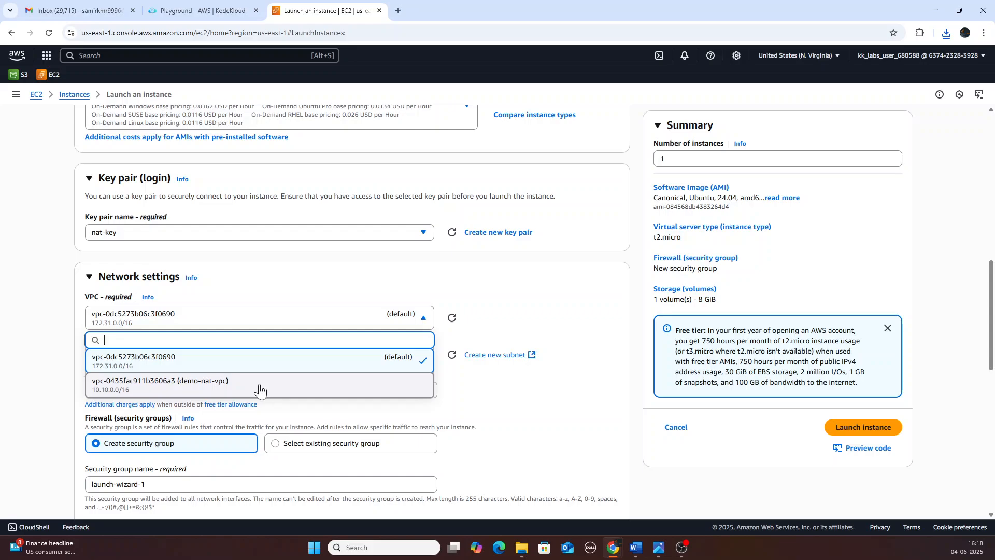
{"action": "left_click", "coordinate": [260, 386]}
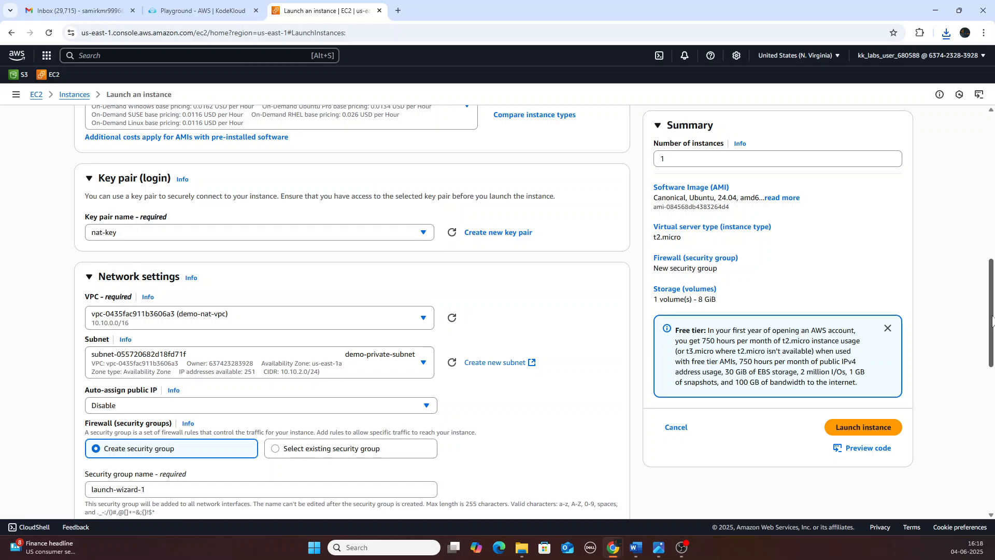
Step: Review the security group and storage settings of demo-private-ec2 and launch the instance
{"action": "left_click_drag", "start_coordinate": [990, 318], "coordinate": [984, 393]}
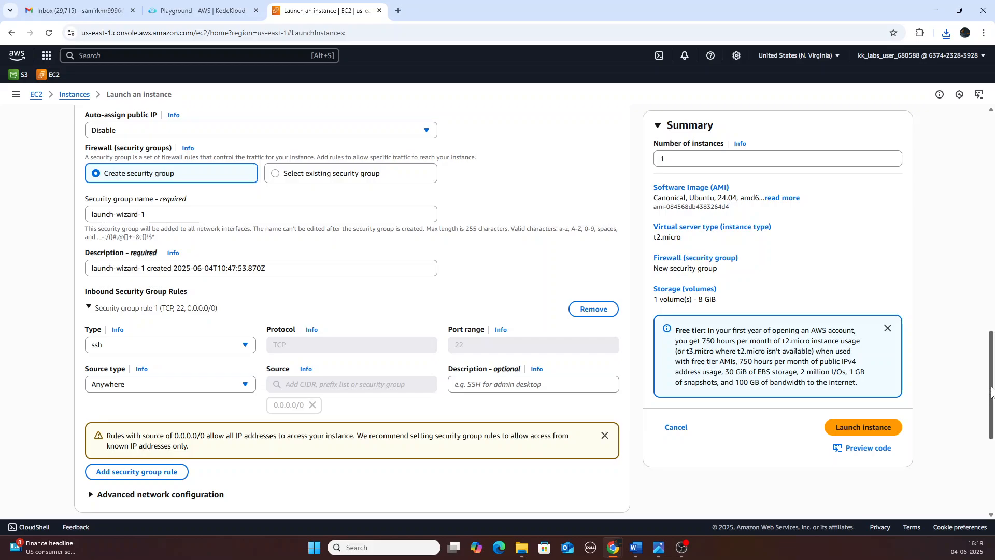
{"action": "left_click_drag", "start_coordinate": [991, 392], "coordinate": [990, 414]}
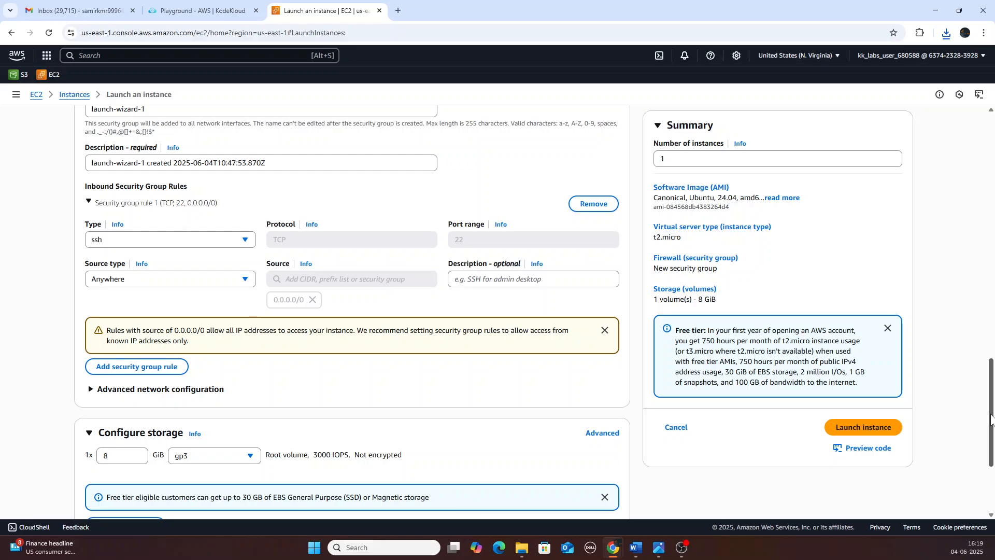
{"action": "left_click_drag", "start_coordinate": [990, 420], "coordinate": [991, 273]}
{"action": "left_click", "coordinate": [875, 429]}
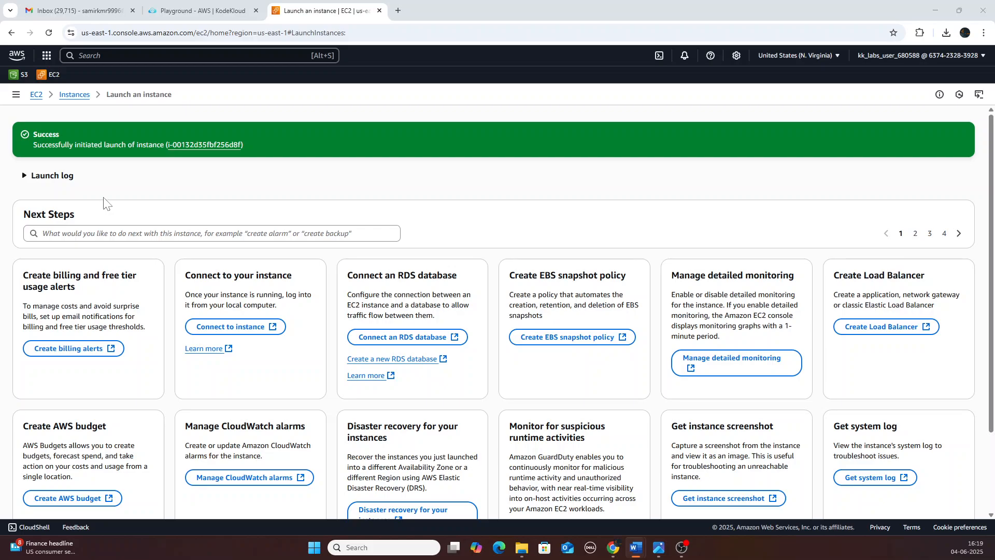
Step: Return to the instances list, refresh it, and select demo-private-ec2 to examine its state and IP addresses
{"action": "left_click", "coordinate": [76, 95]}
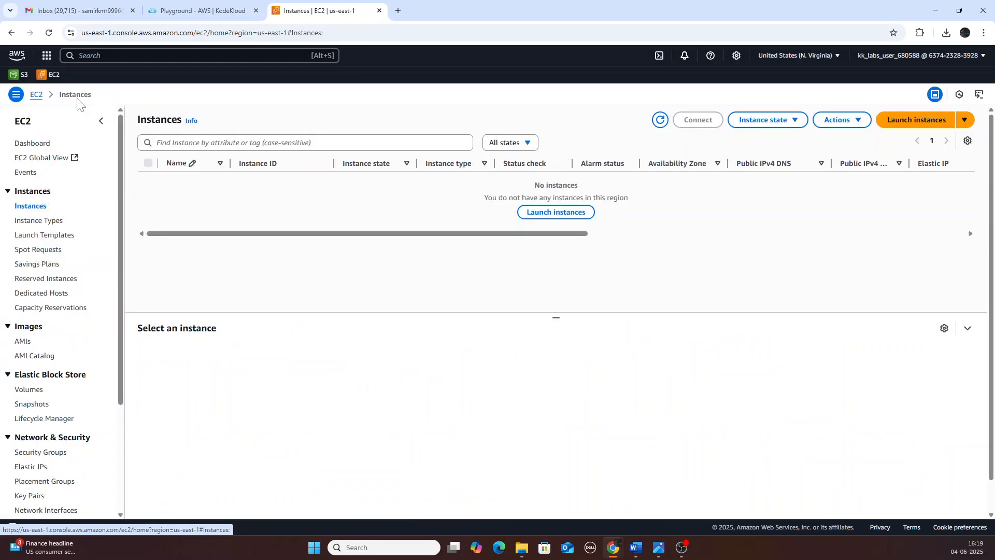
{"action": "left_click", "coordinate": [48, 37]}
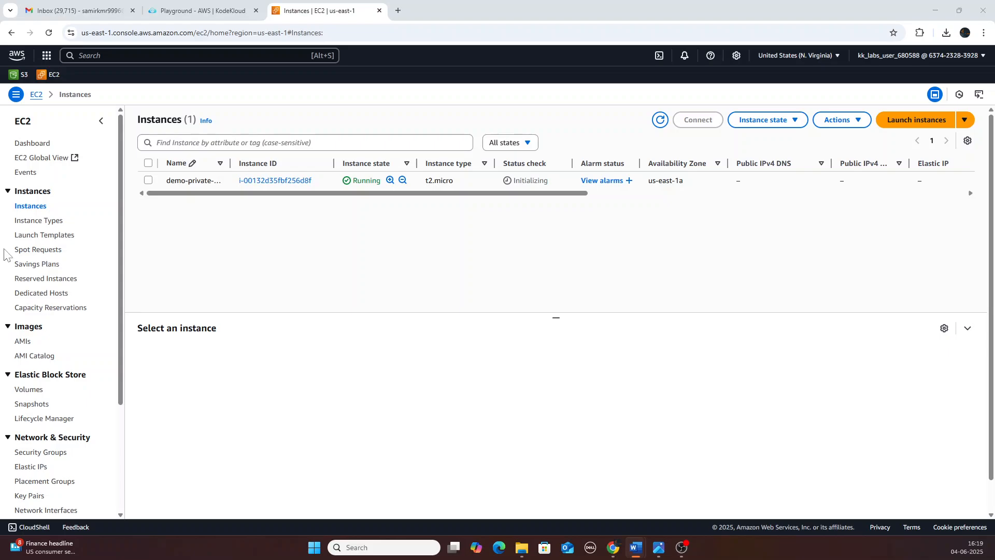
{"action": "left_click", "coordinate": [148, 180]}
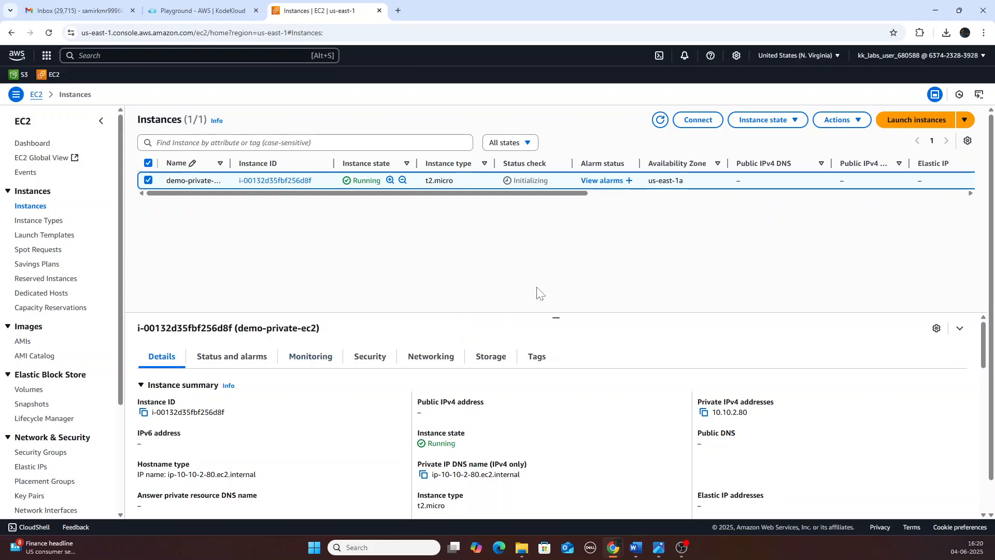
{"action": "key", "text": "alt+Tab"}
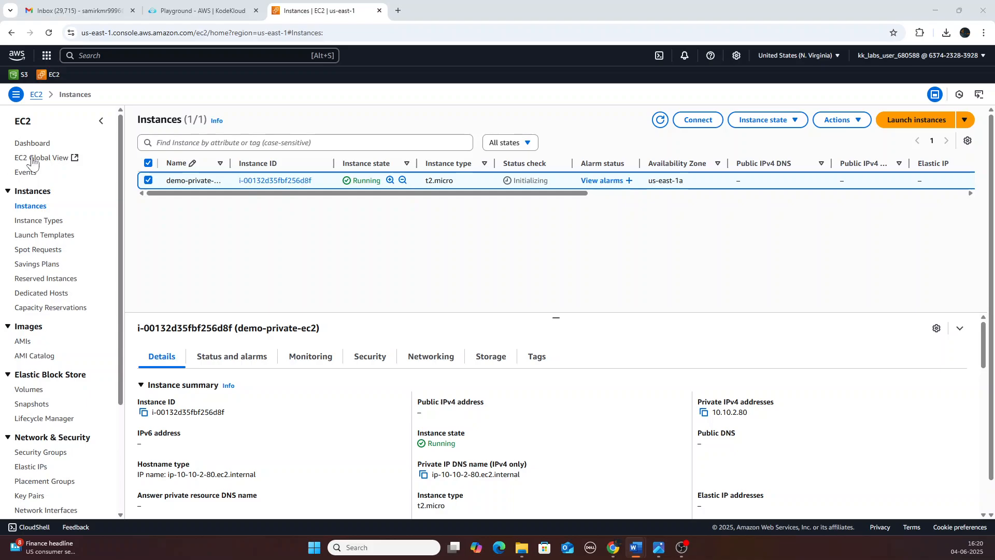
Step: Find the IAM service, open its roles list, and start creating a new role
{"action": "left_click", "coordinate": [132, 55]}
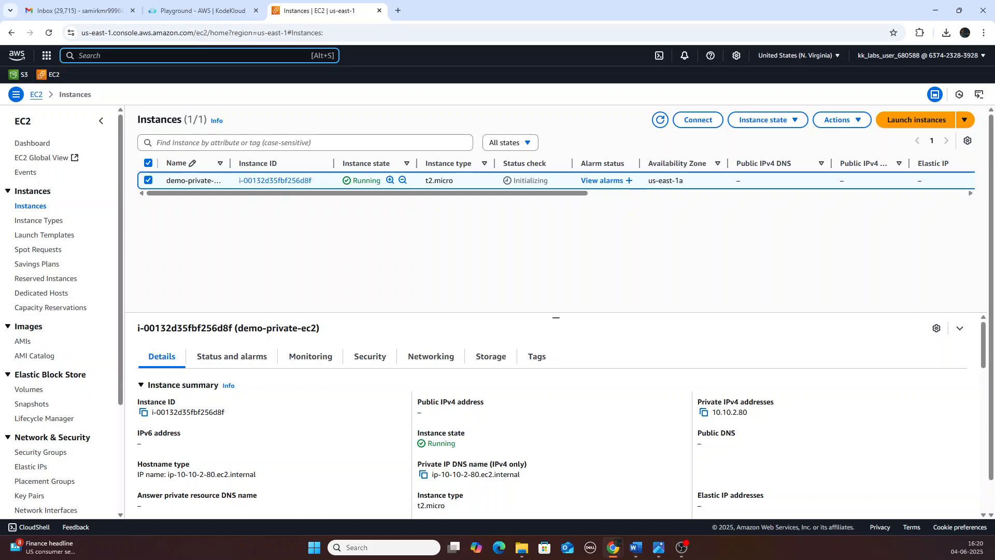
{"action": "type", "text": "iam"}
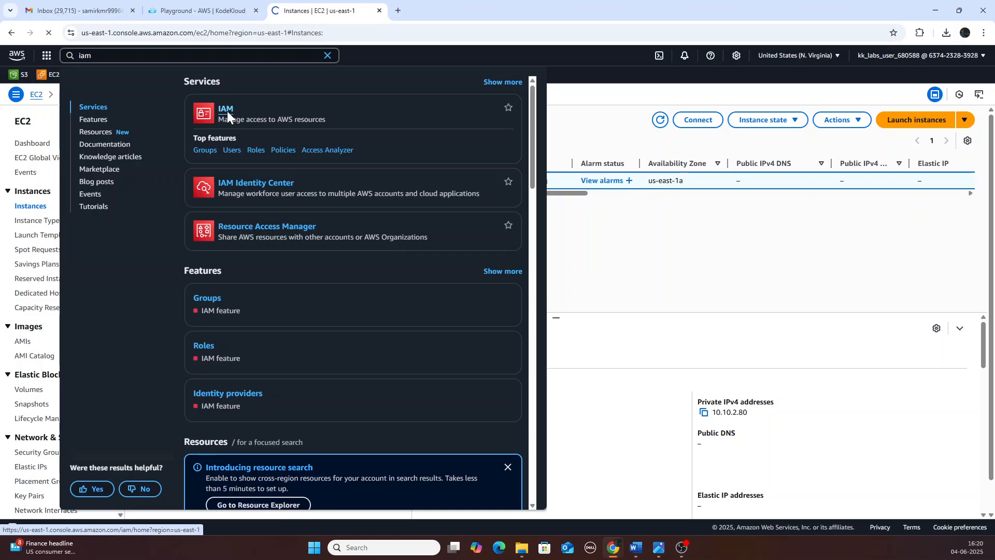
{"action": "left_click", "coordinate": [227, 111]}
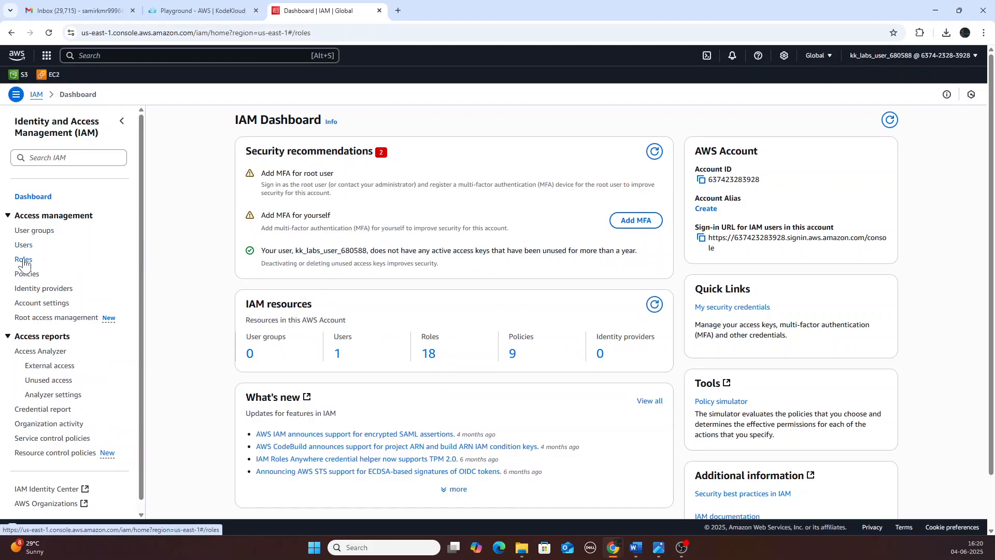
{"action": "left_click", "coordinate": [24, 262]}
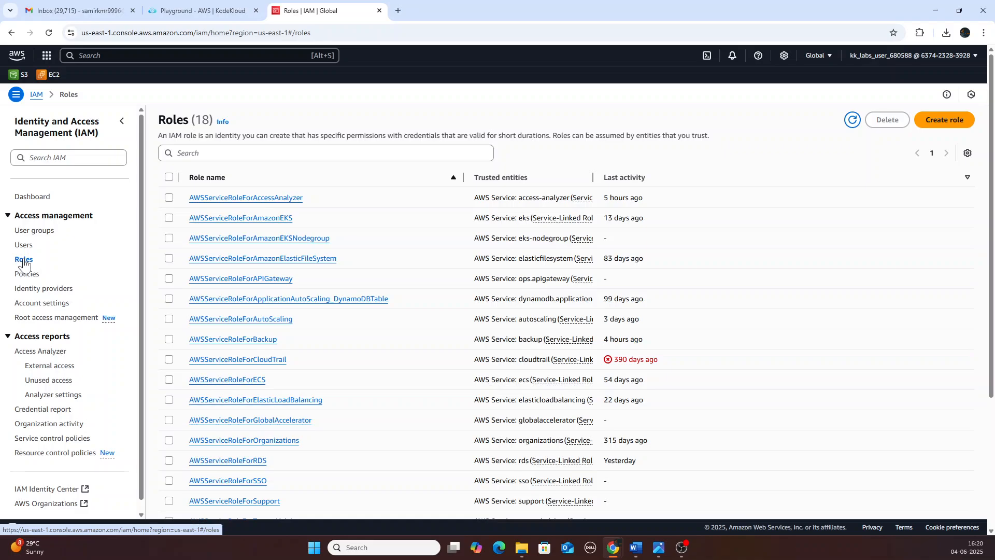
{"action": "left_click", "coordinate": [944, 125]}
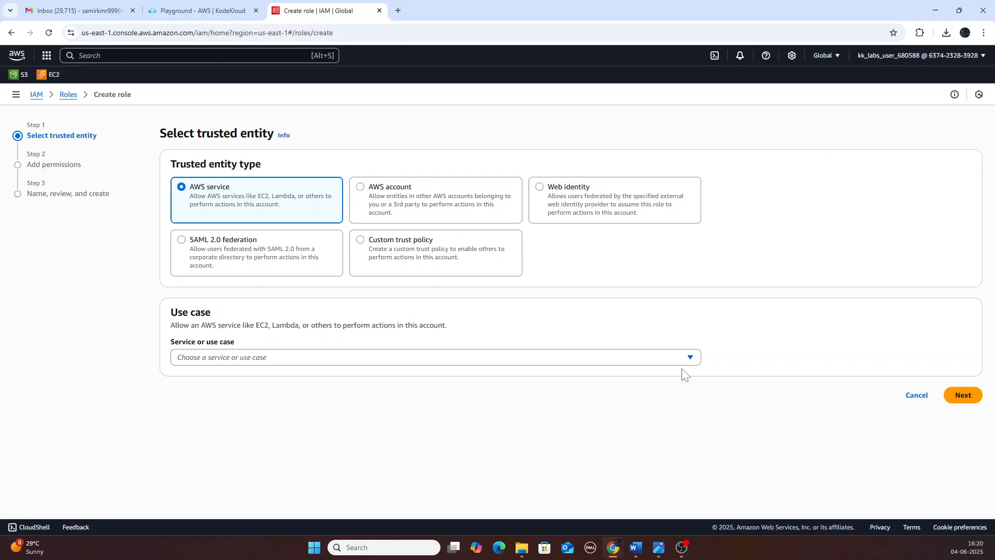
Step: Set the role's trusted AWS service and use case to EC2 and continue to the permissions
{"action": "left_click", "coordinate": [690, 358]}
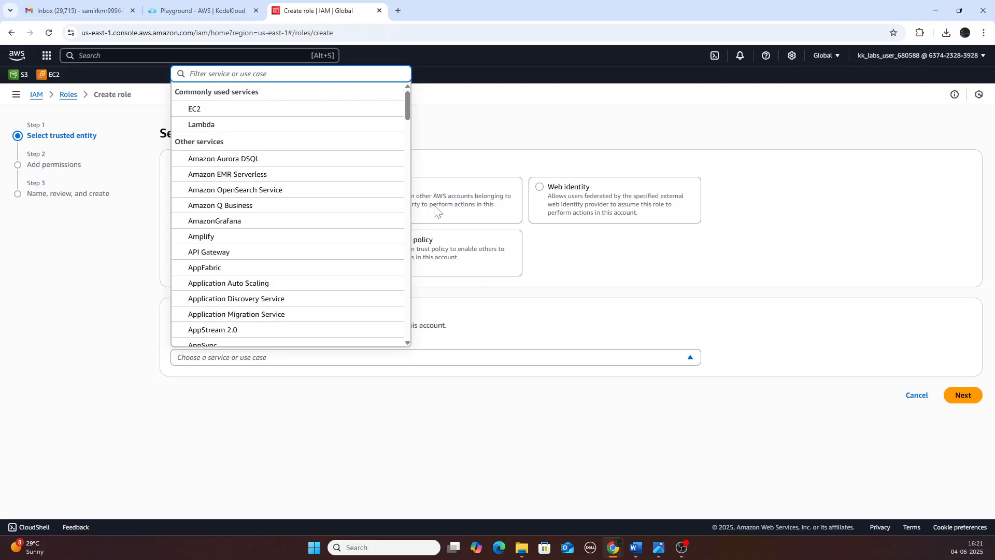
{"action": "left_click", "coordinate": [268, 111]}
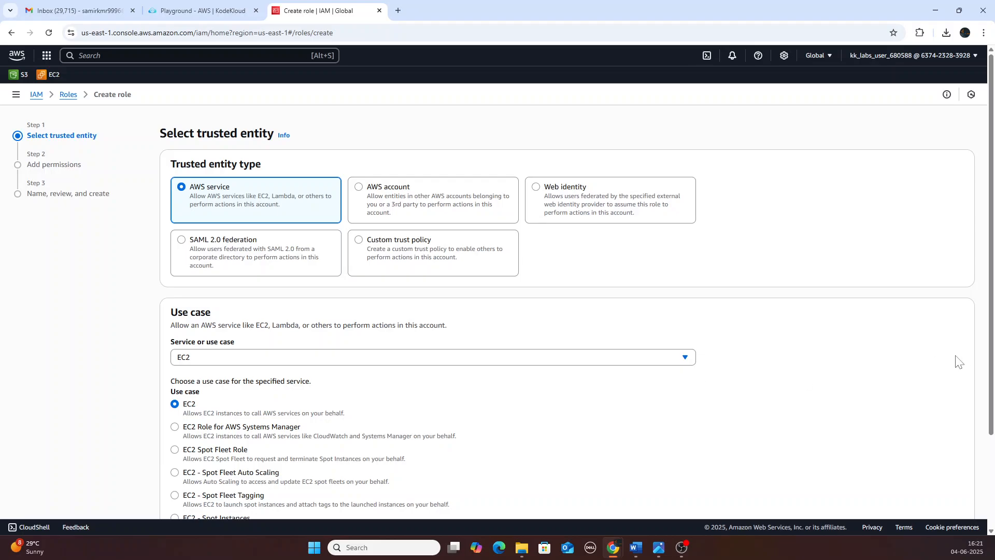
{"action": "scroll", "coordinate": [958, 362], "scroll_direction": "down", "scroll_amount": 3}
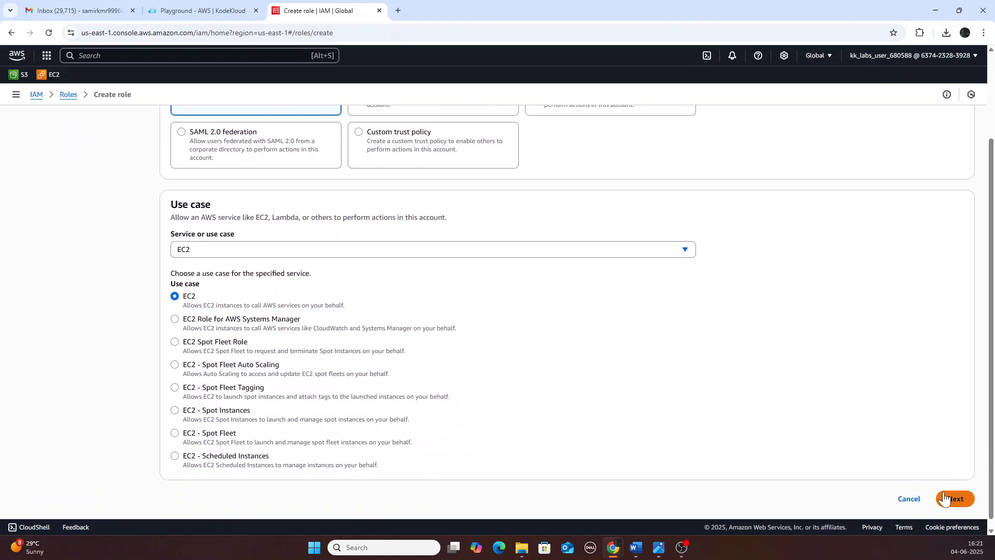
{"action": "left_click", "coordinate": [945, 499]}
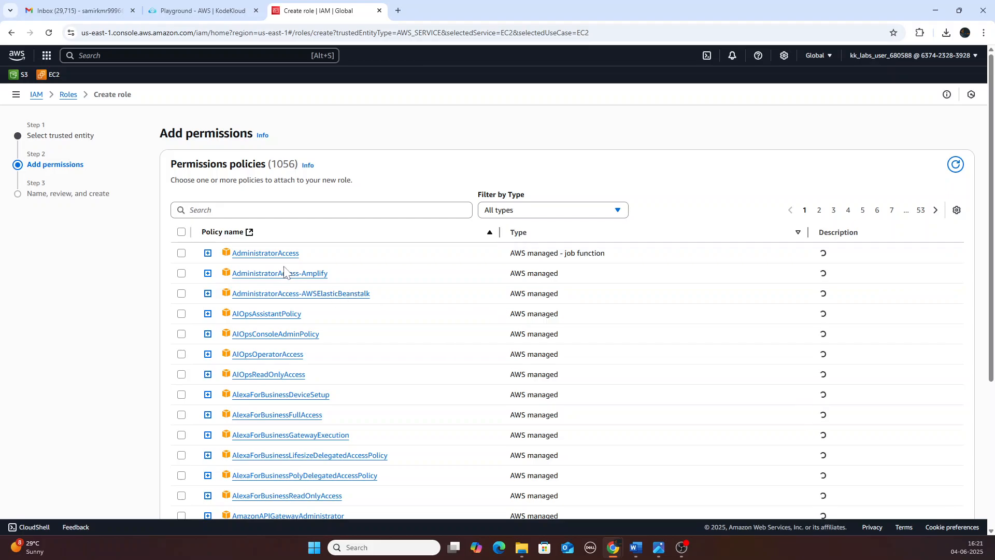
Step: Filter the permissions policies by AmazonSSMMA, select AmazonSSMManagedInstanceCore for the role, and continue to the final review
{"action": "left_click", "coordinate": [321, 210]}
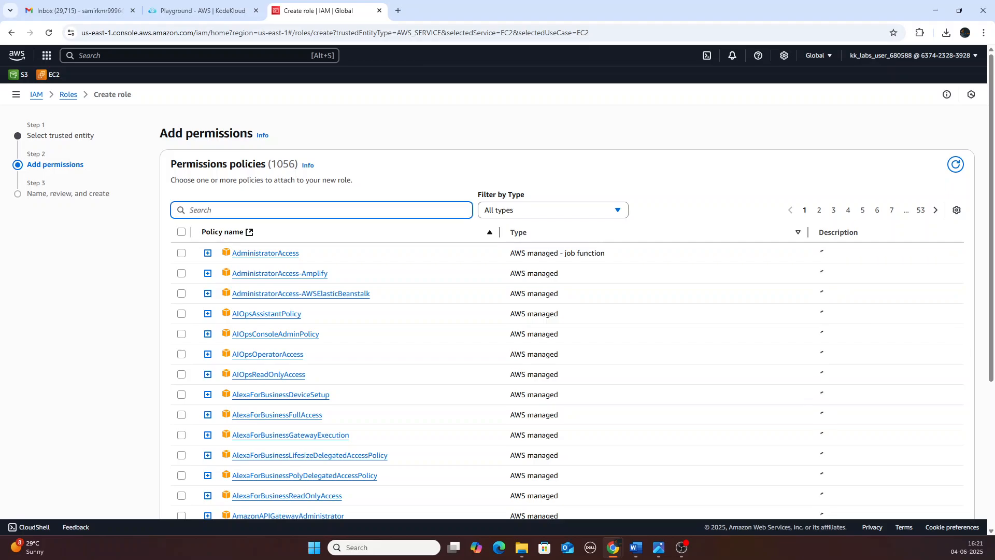
{"action": "type", "text": "Amazon"}
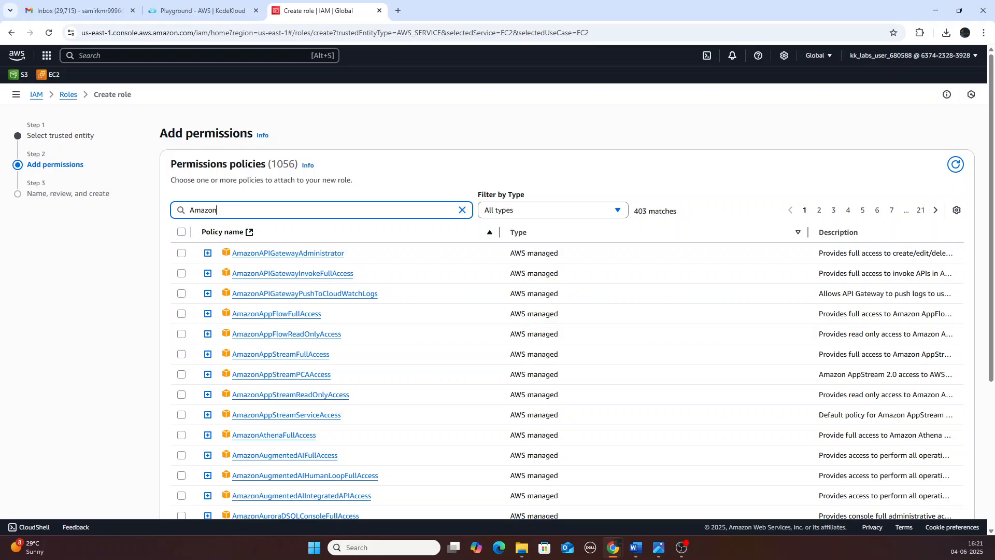
{"action": "type", "text": "SSM"}
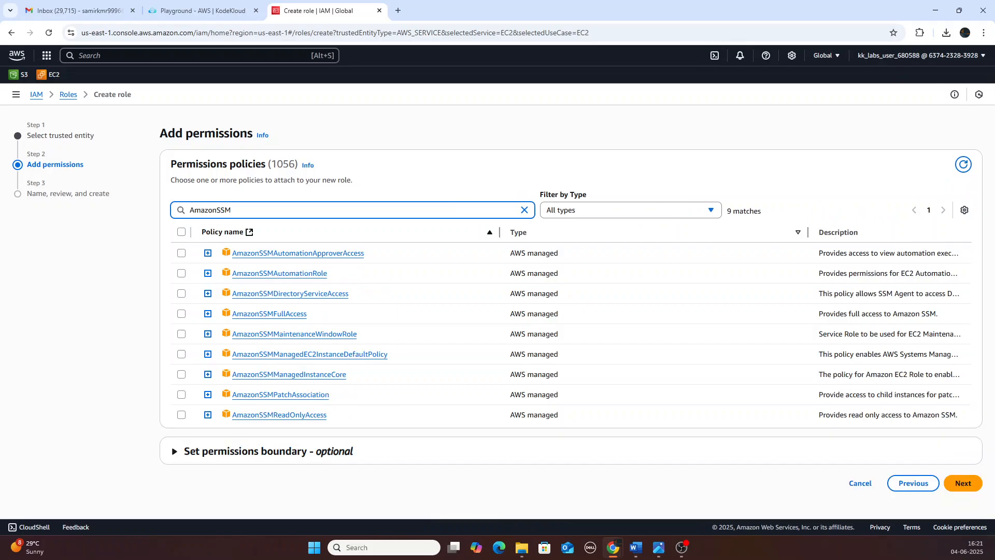
{"action": "type", "text": "MA"}
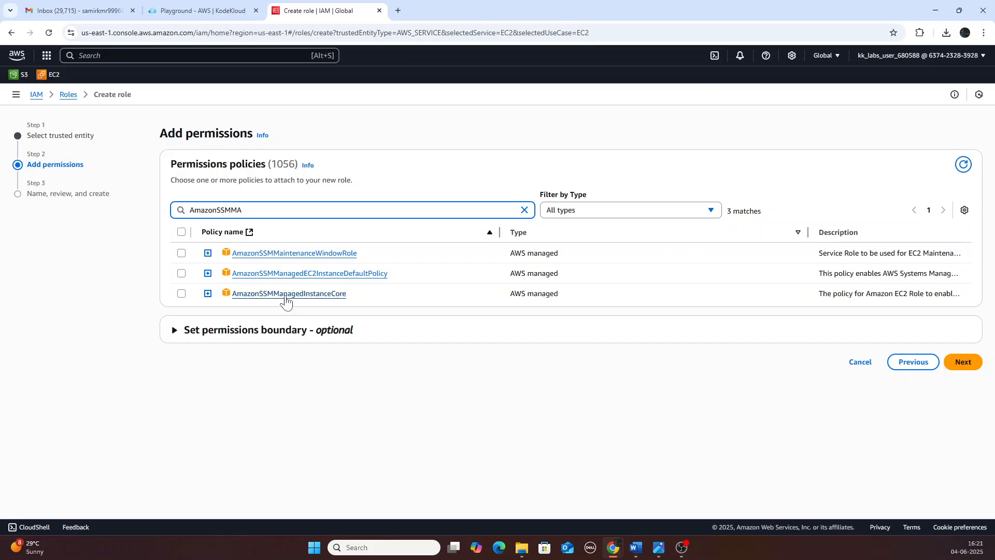
{"action": "left_click", "coordinate": [182, 294]}
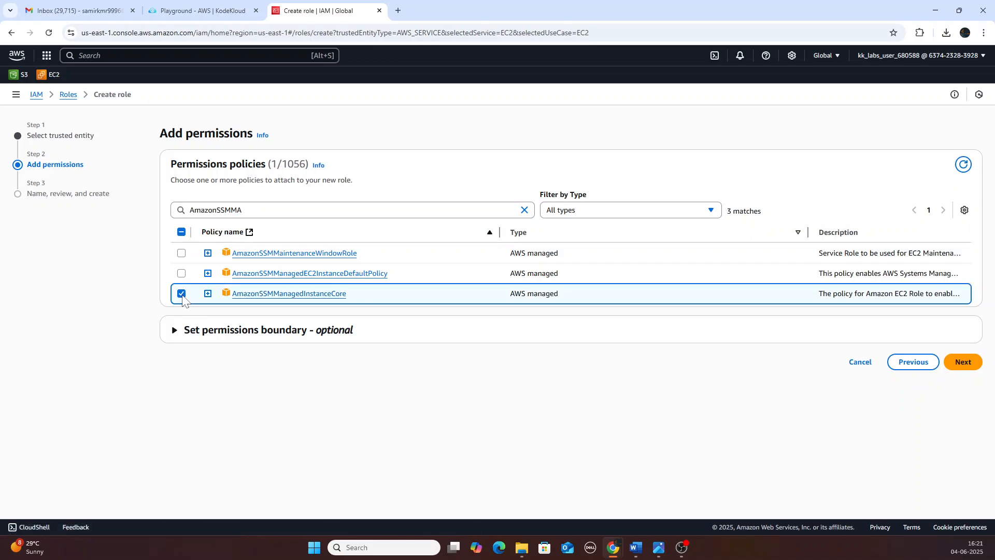
{"action": "left_click", "coordinate": [962, 361]}
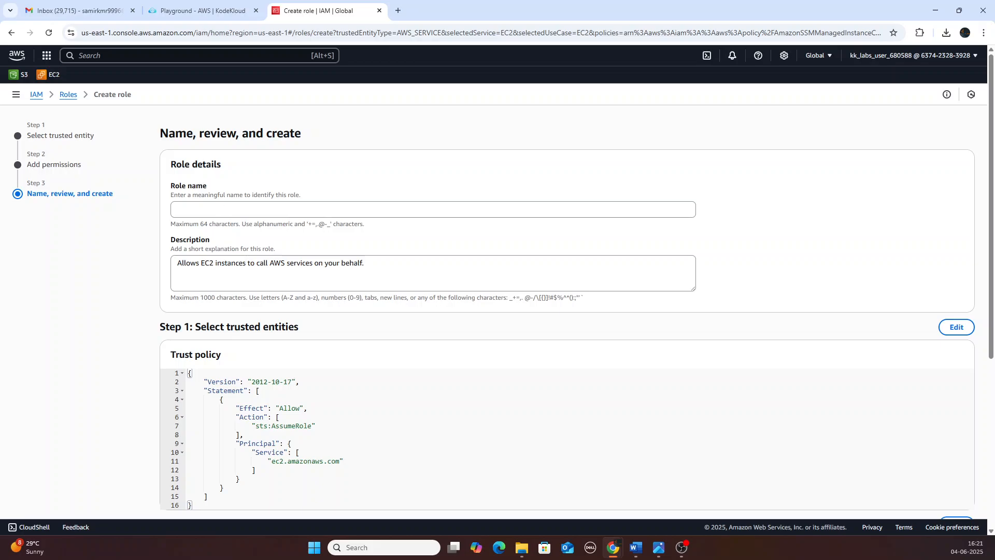
Step: Name the role EC2-SSM_ROLE, review its trust and permissions policies, and create it
{"action": "left_click", "coordinate": [433, 209]}
{"action": "type", "text": "EC@-SSM"}
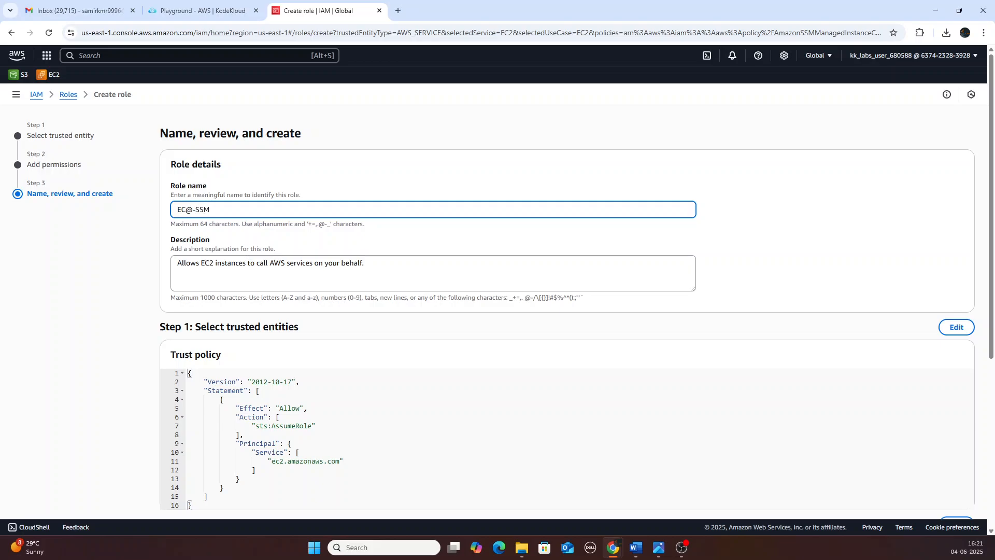
{"action": "type", "text": "_ROLE"}
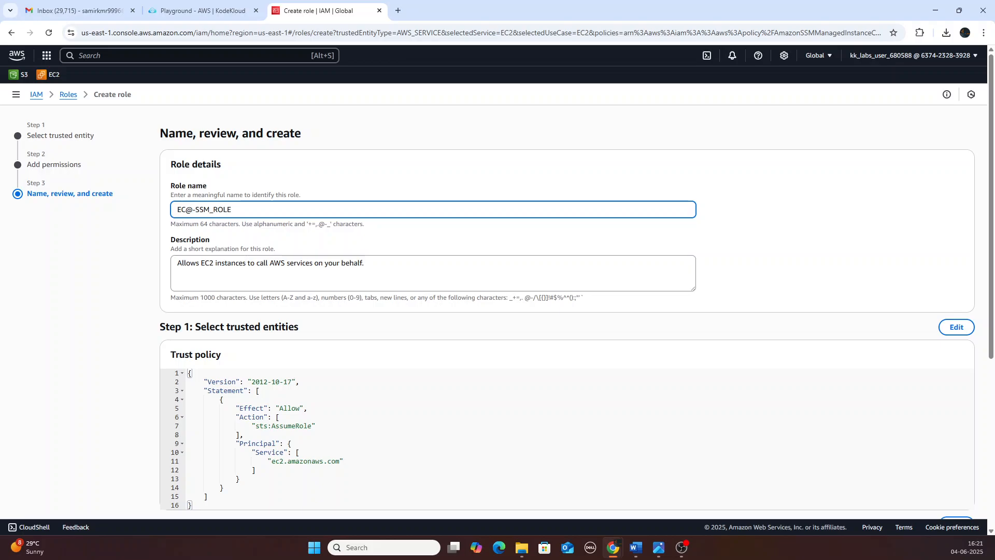
{"action": "key", "text": "BackSpace"}
{"action": "type", "text": "2"}
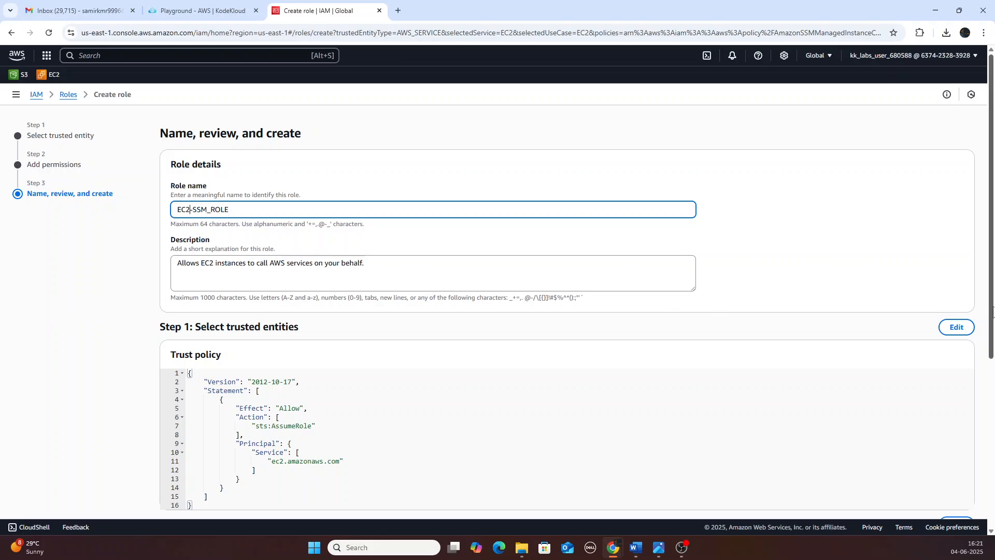
{"action": "left_click_drag", "start_coordinate": [992, 312], "coordinate": [974, 456]}
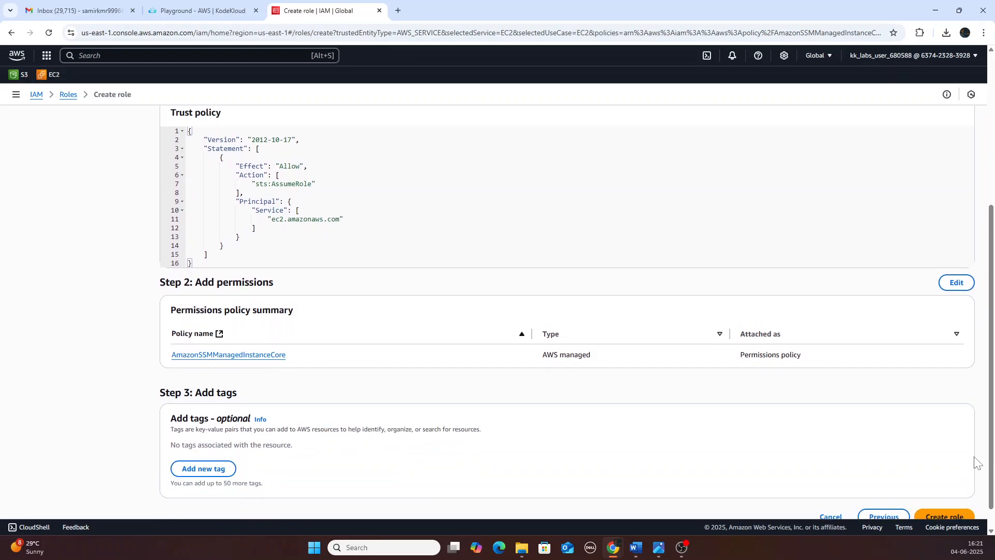
{"action": "left_click", "coordinate": [946, 512]}
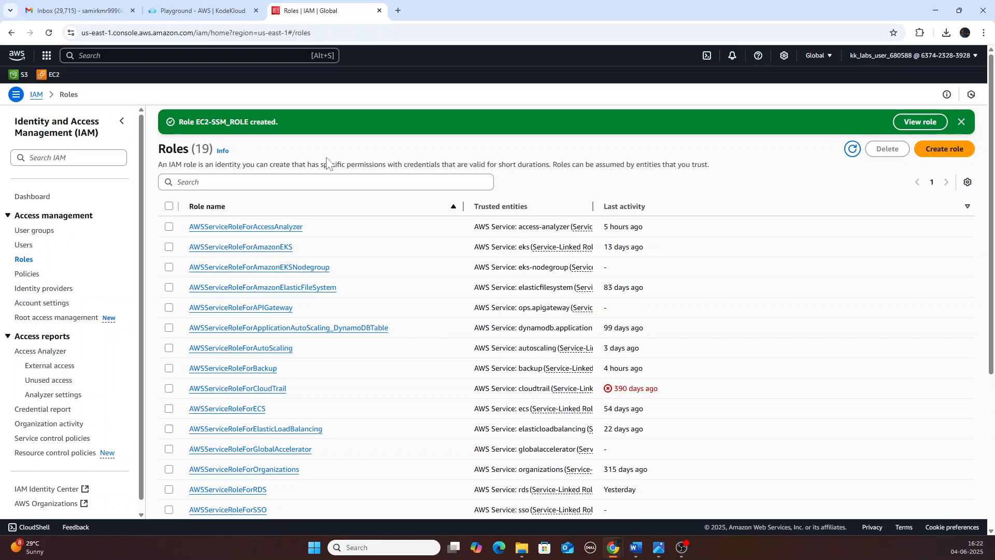
Step: Find the EC2 service and open its instances list
{"action": "key", "text": "alt+s"}
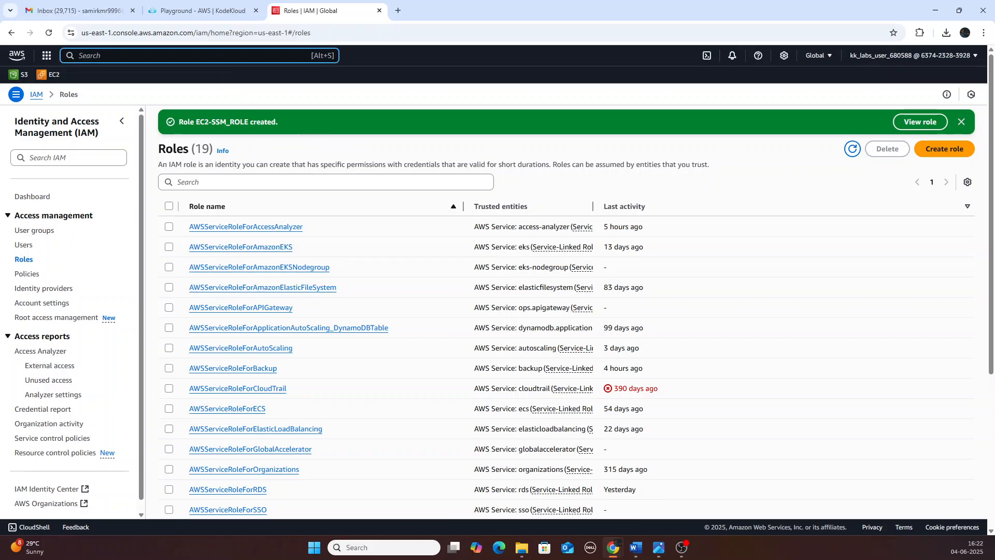
{"action": "type", "text": "ec"}
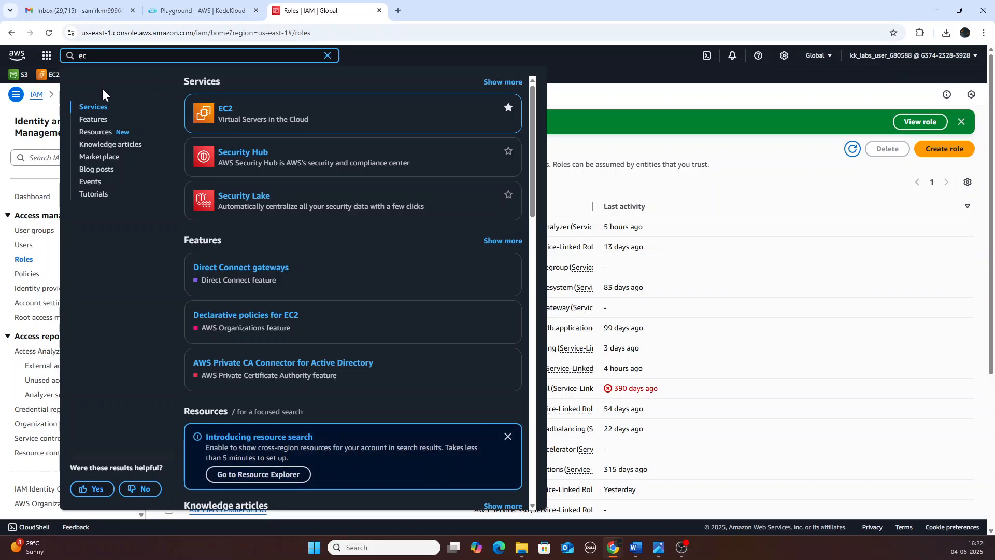
{"action": "mouse_move", "coordinate": [217, 110]}
{"action": "key", "text": "Return"}
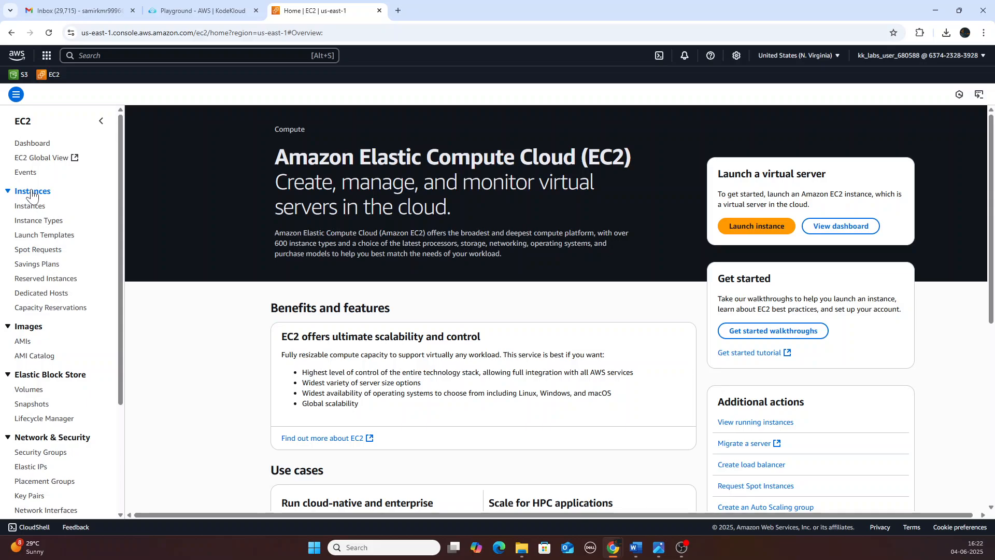
{"action": "left_click", "coordinate": [34, 191]}
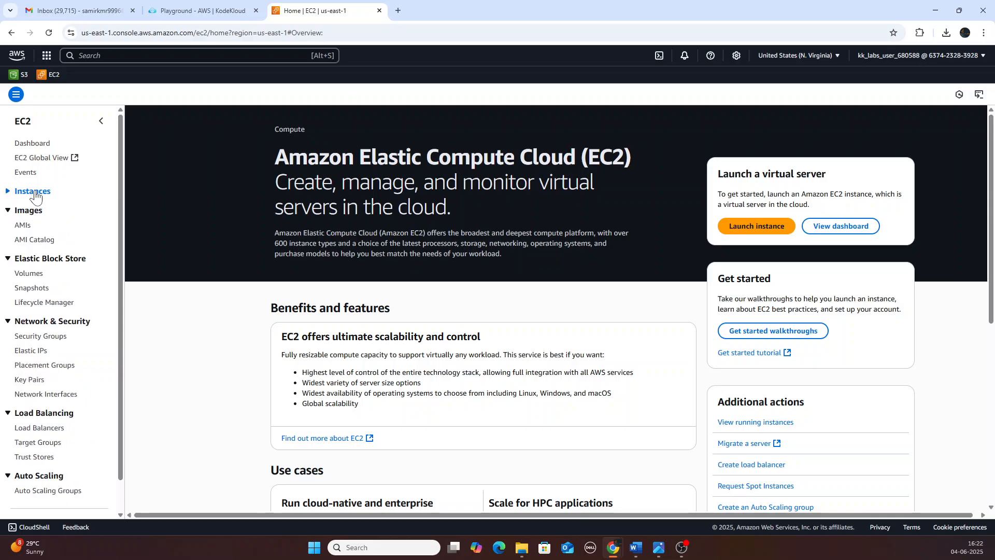
{"action": "double_click", "coordinate": [37, 196]}
{"action": "left_click", "coordinate": [37, 196]}
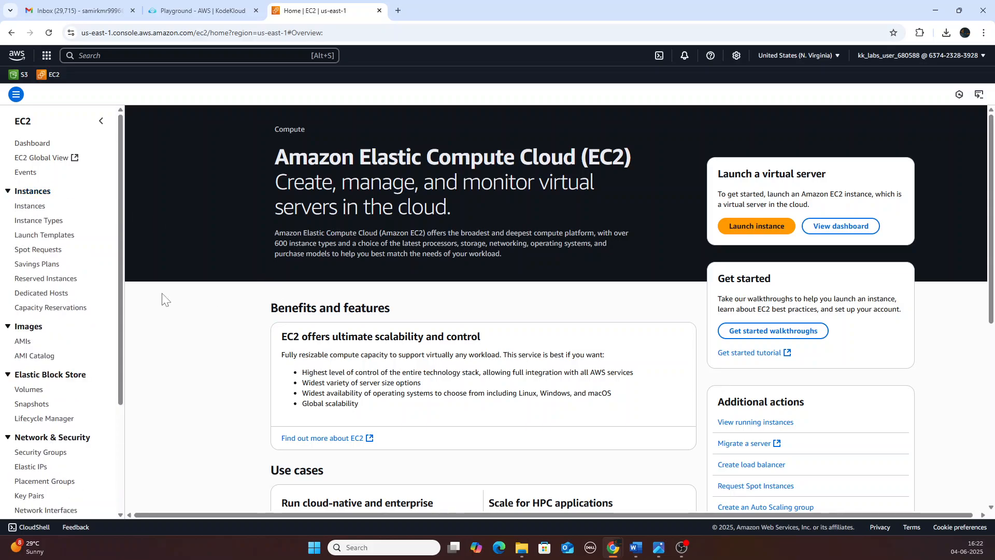
{"action": "left_click", "coordinate": [39, 209]}
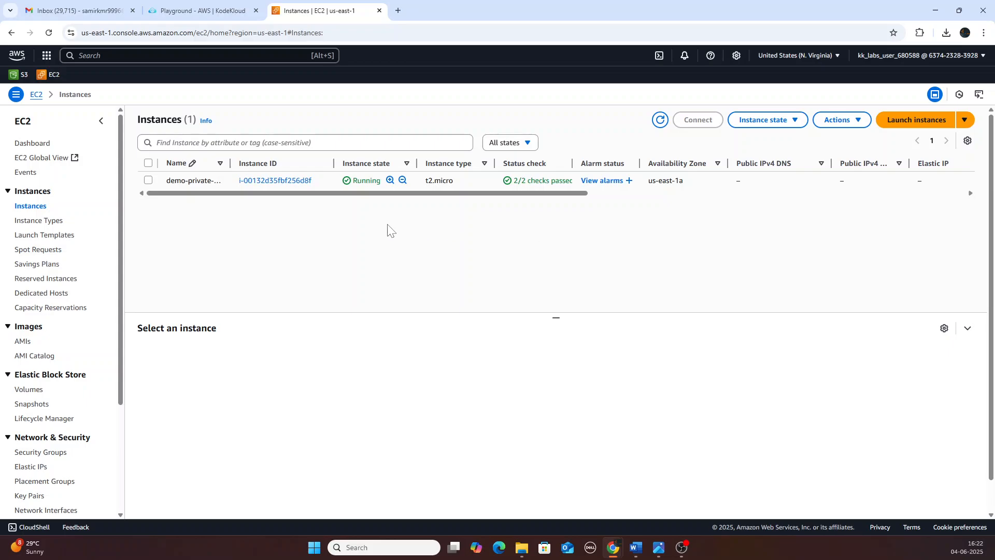
Step: Attach the IAM role EC2-SSM_ROLE to the demo-private-ec2 instance
{"action": "left_click", "coordinate": [149, 181]}
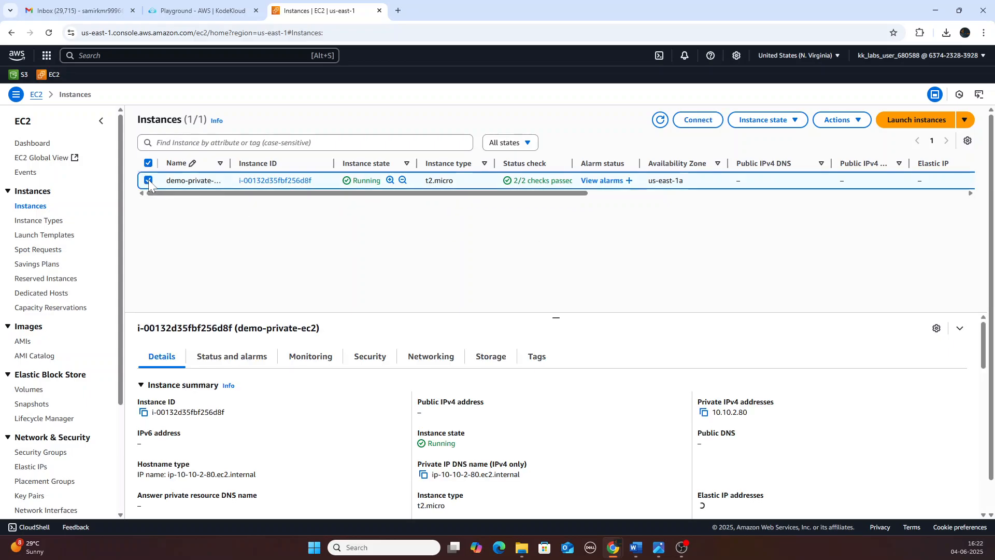
{"action": "left_click", "coordinate": [850, 120]}
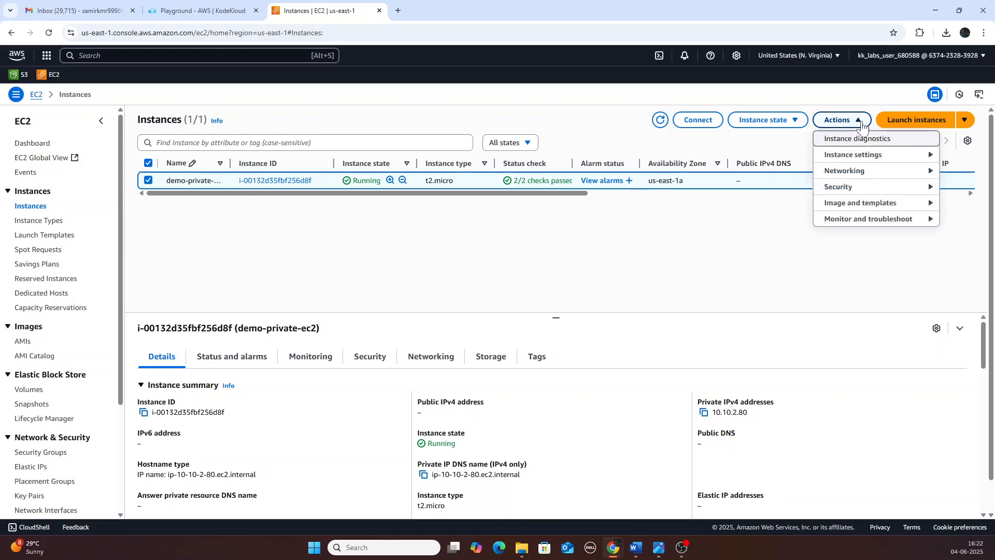
{"action": "left_click", "coordinate": [877, 193]}
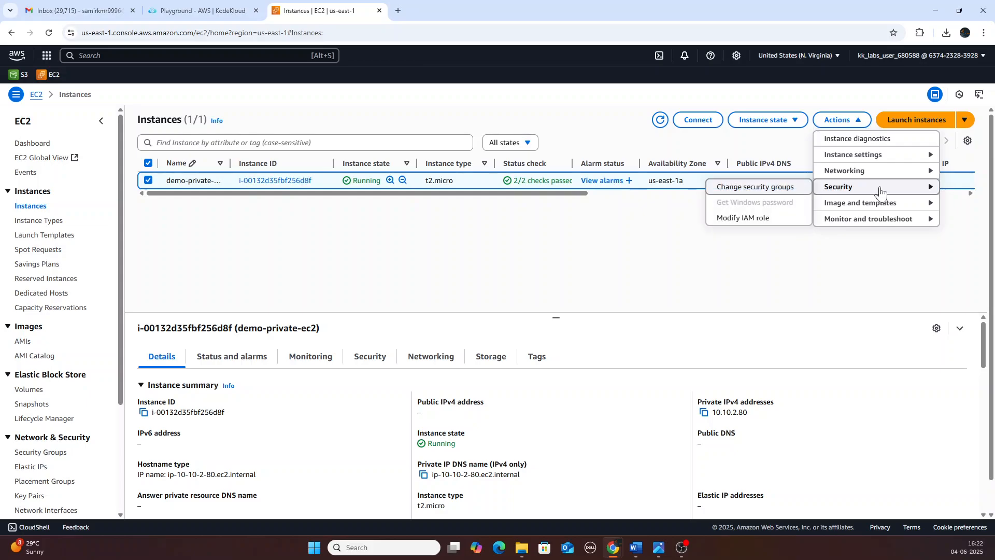
{"action": "left_click", "coordinate": [759, 220]}
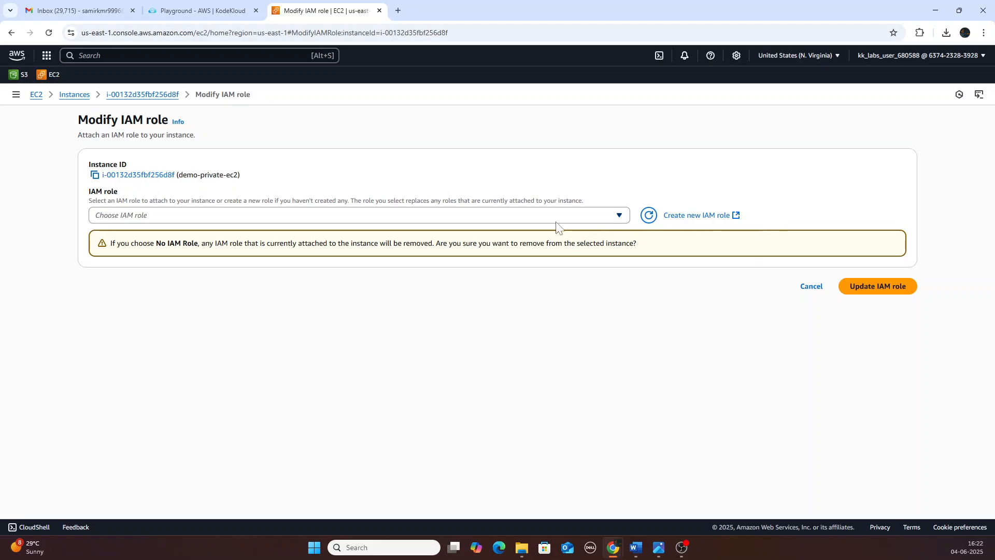
{"action": "left_click", "coordinate": [620, 217]}
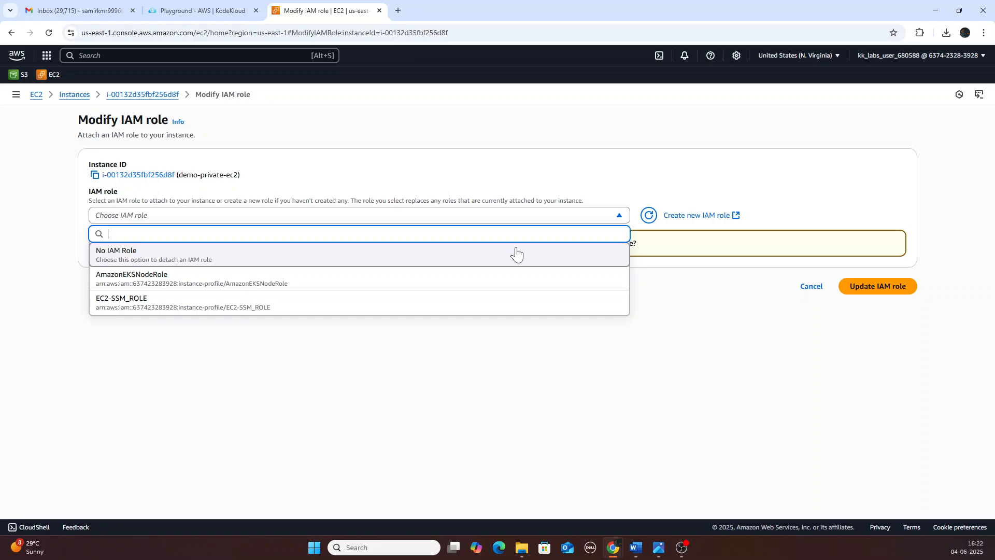
{"action": "left_click", "coordinate": [418, 312]}
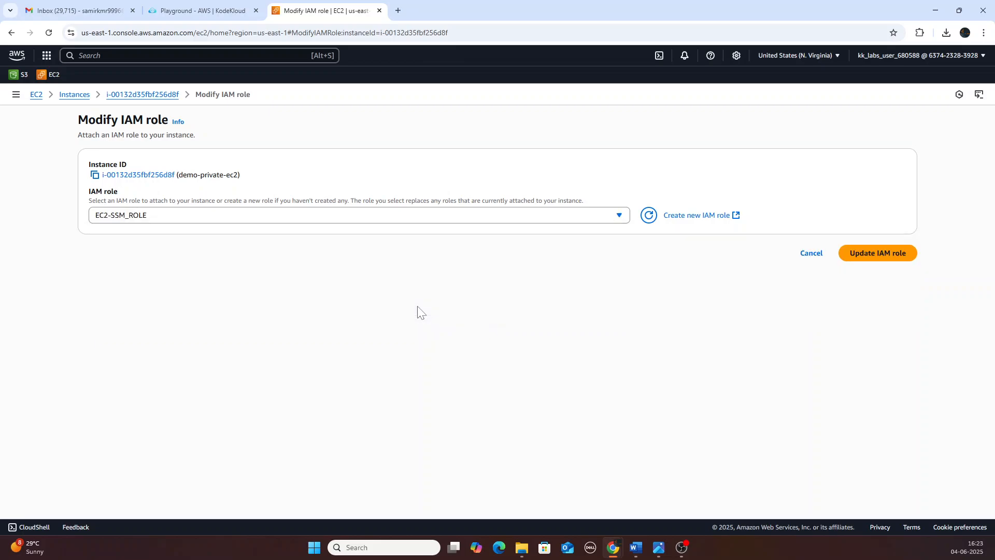
{"action": "left_click", "coordinate": [900, 254]}
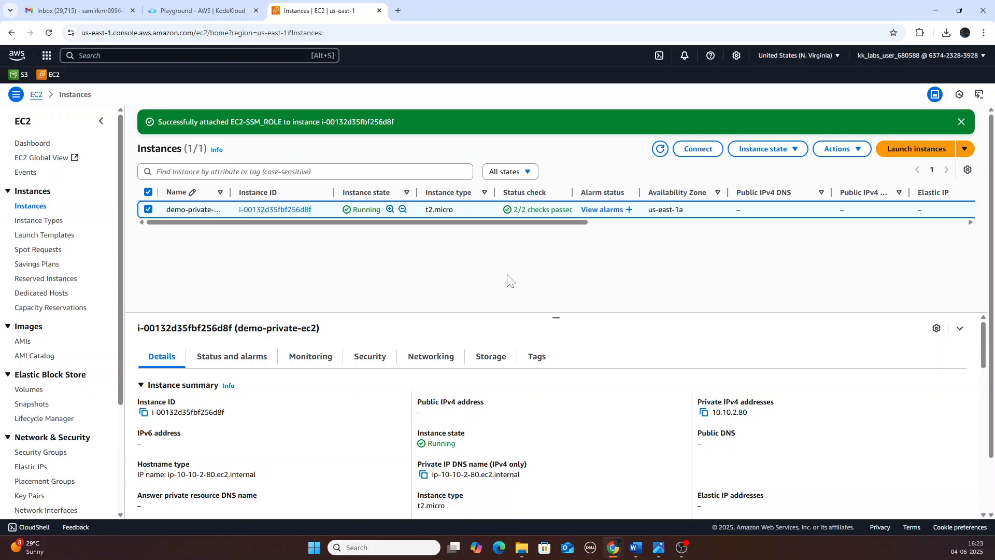
Step: Find the Systems Manager service, open Session Manager, and begin starting a new session
{"action": "key", "text": "alt+Tab"}
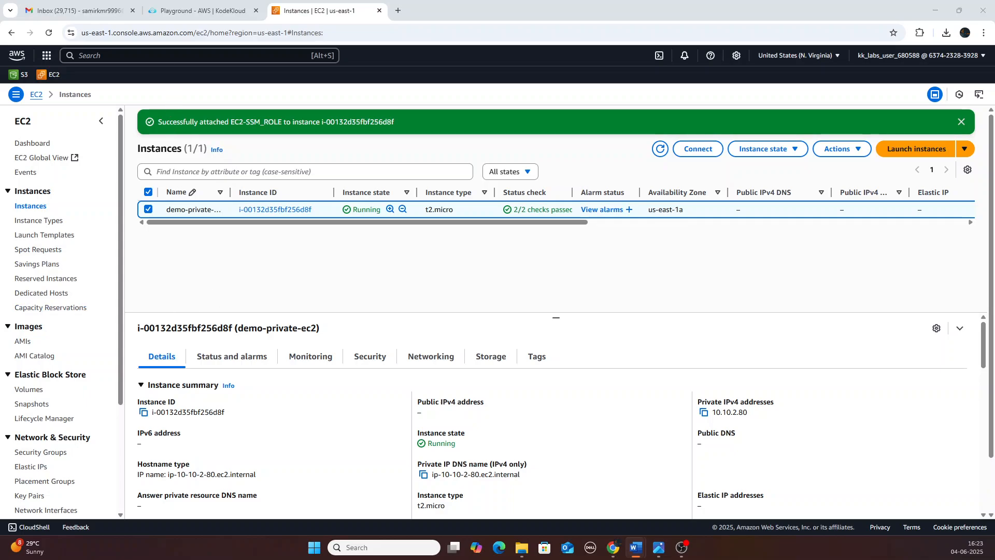
{"action": "key", "text": "alt+Tab"}
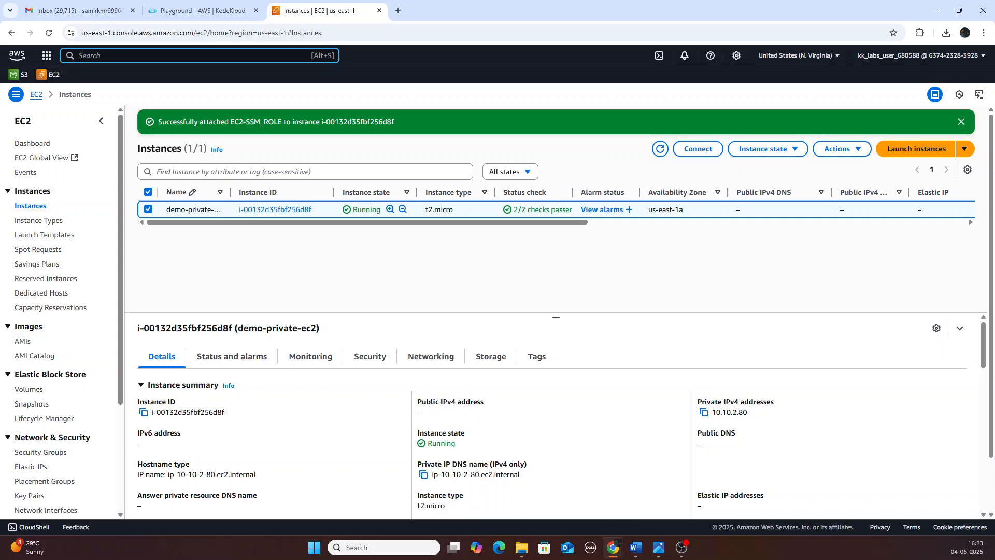
{"action": "type", "text": "syst"}
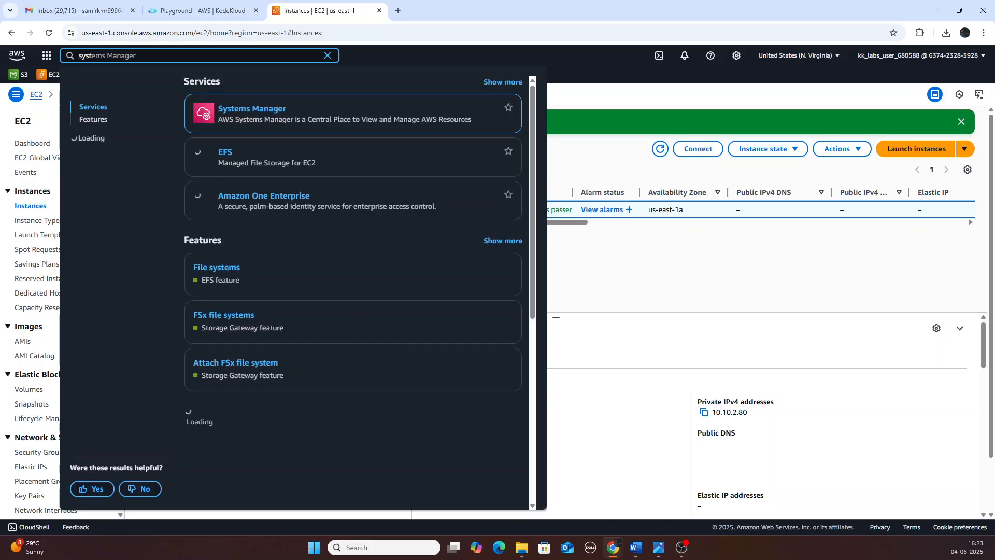
{"action": "left_click", "coordinate": [250, 111]}
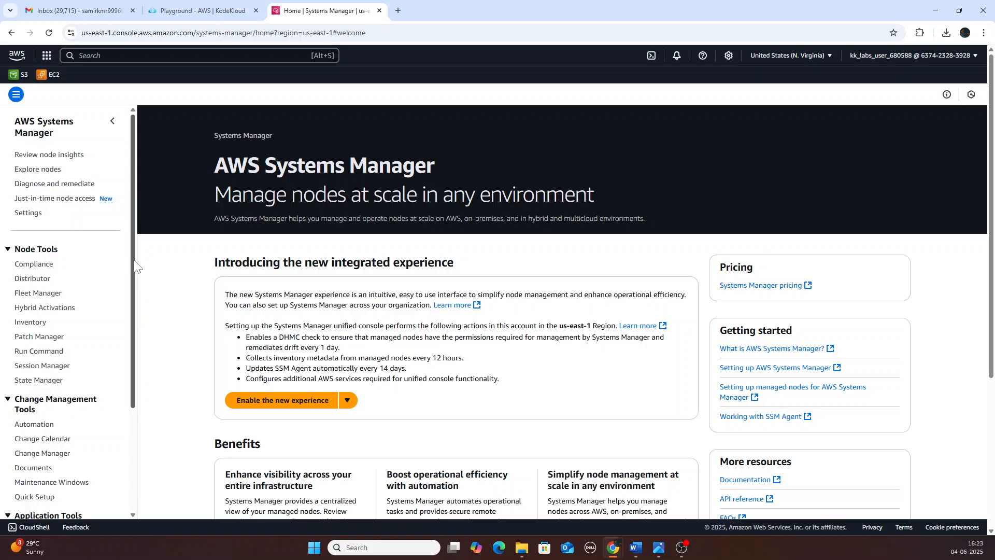
{"action": "left_click_drag", "start_coordinate": [135, 266], "coordinate": [131, 297]}
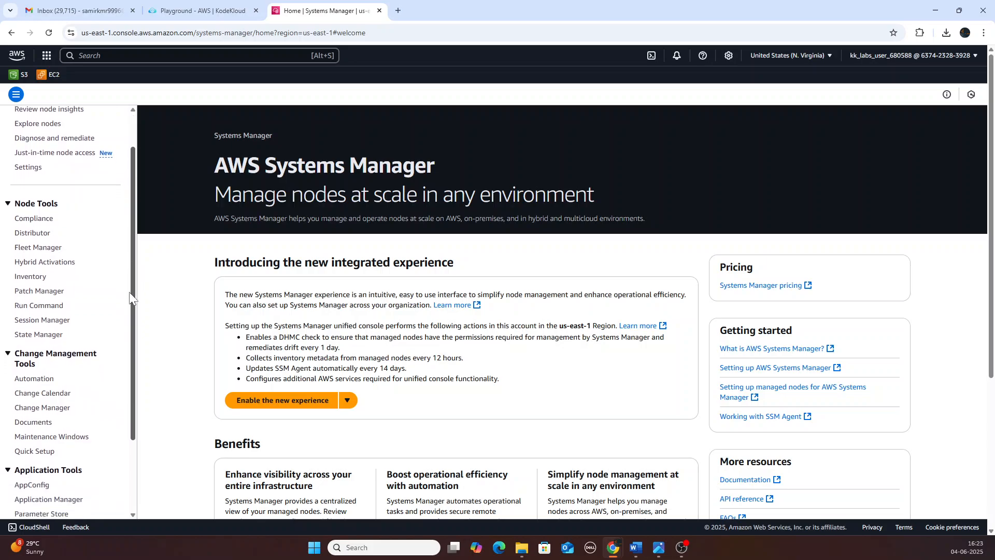
{"action": "left_click", "coordinate": [42, 321]}
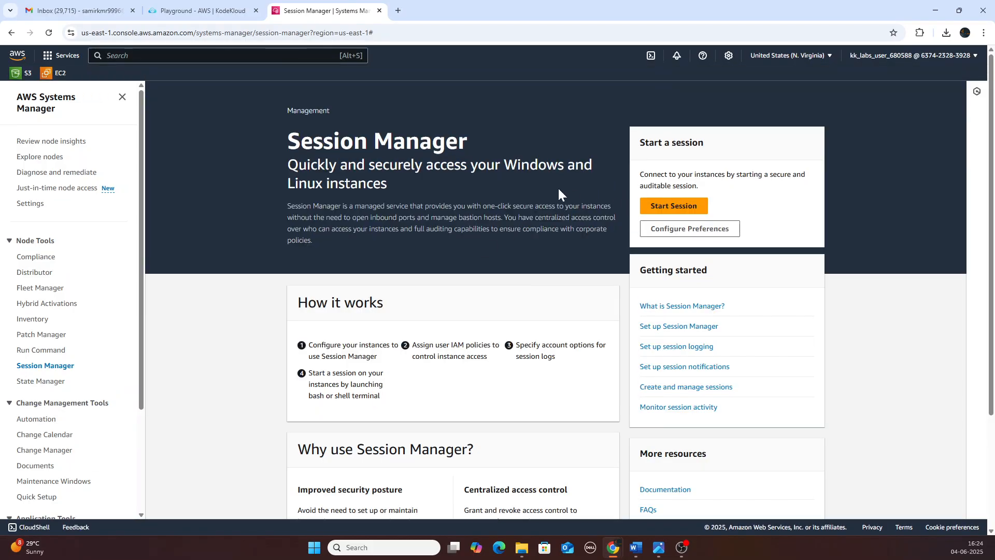
{"action": "left_click", "coordinate": [683, 207]}
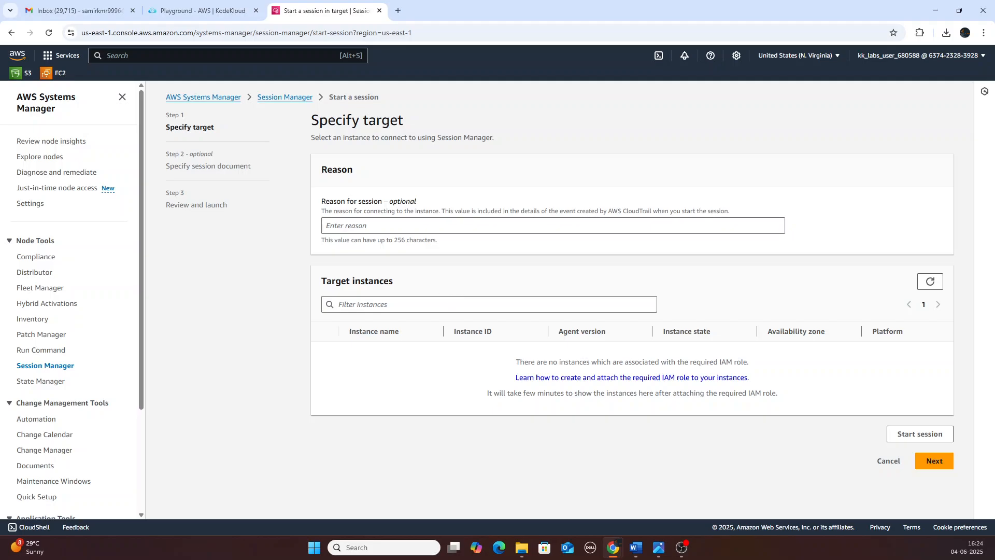
Step: Open the EC2 instances list in a separate browser tab while keeping the Session Manager target page open
{"action": "left_click", "coordinate": [488, 304]}
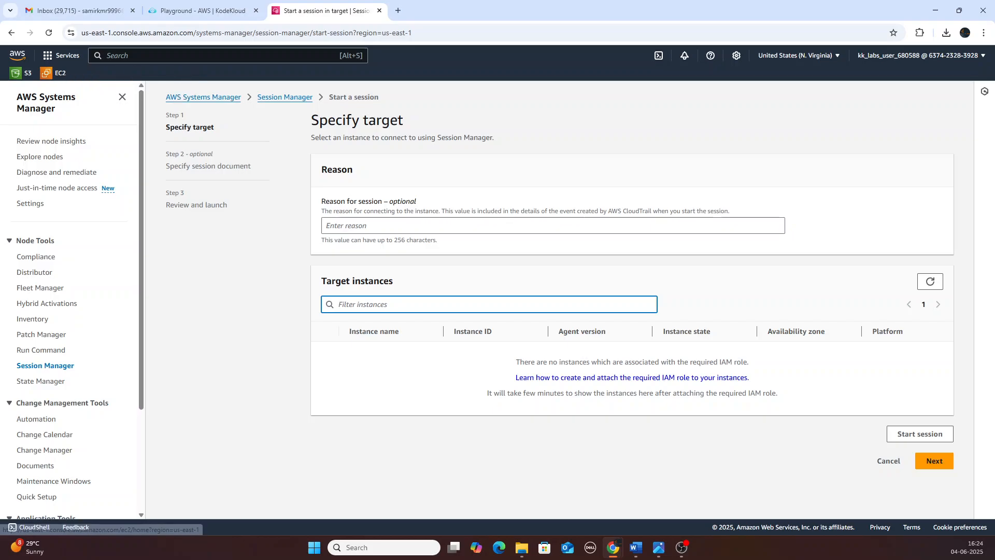
{"action": "left_click", "coordinate": [187, 55]}
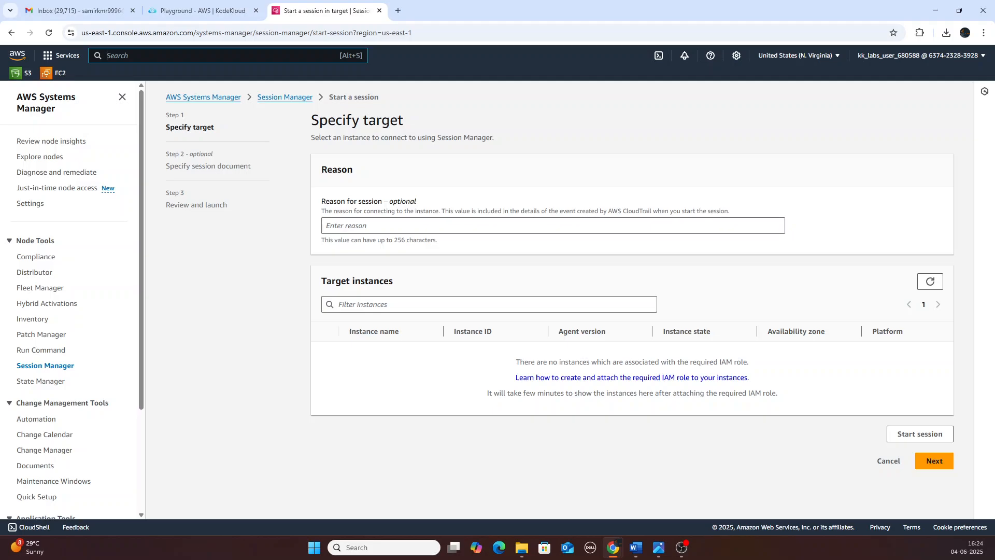
{"action": "type", "text": "ec"}
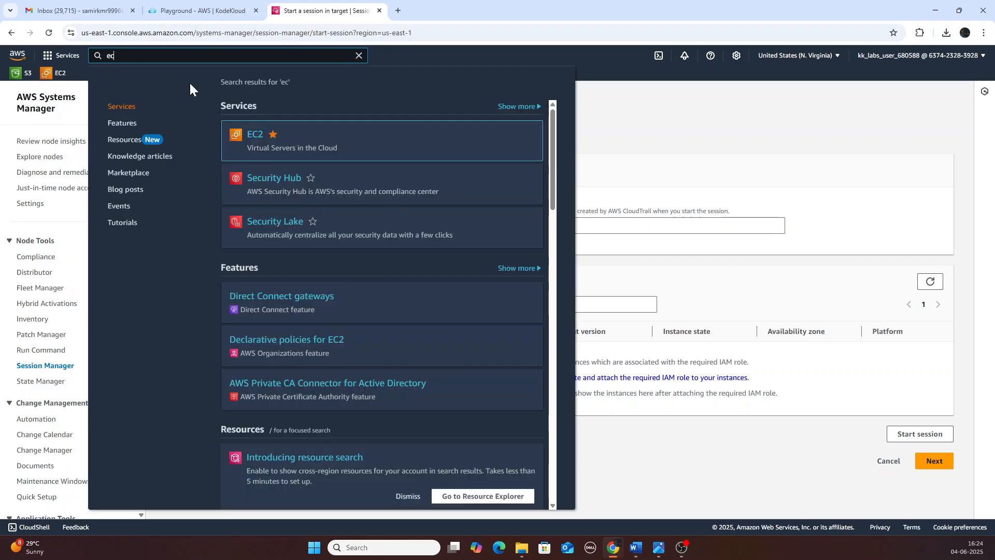
{"action": "mouse_move", "coordinate": [257, 138]}
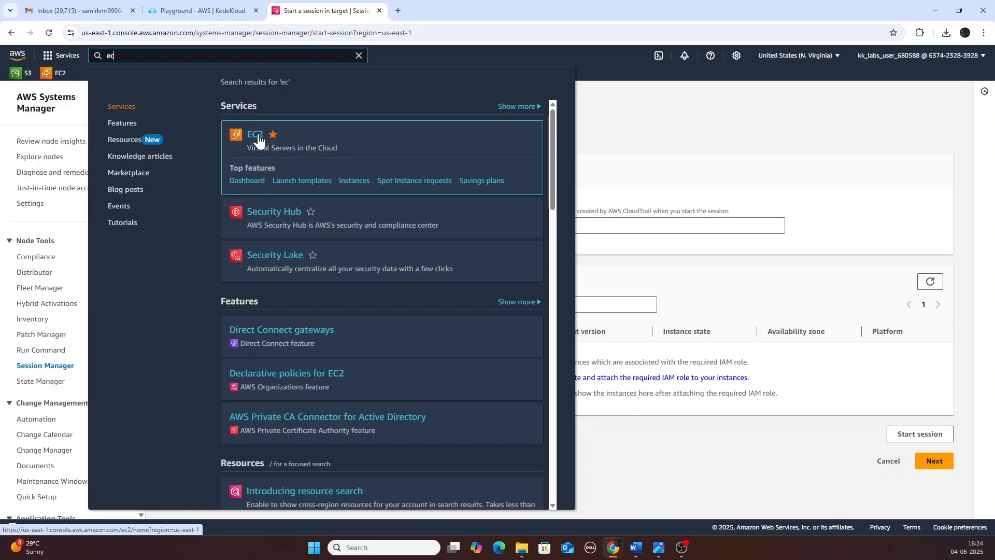
{"action": "right_click", "coordinate": [259, 139]}
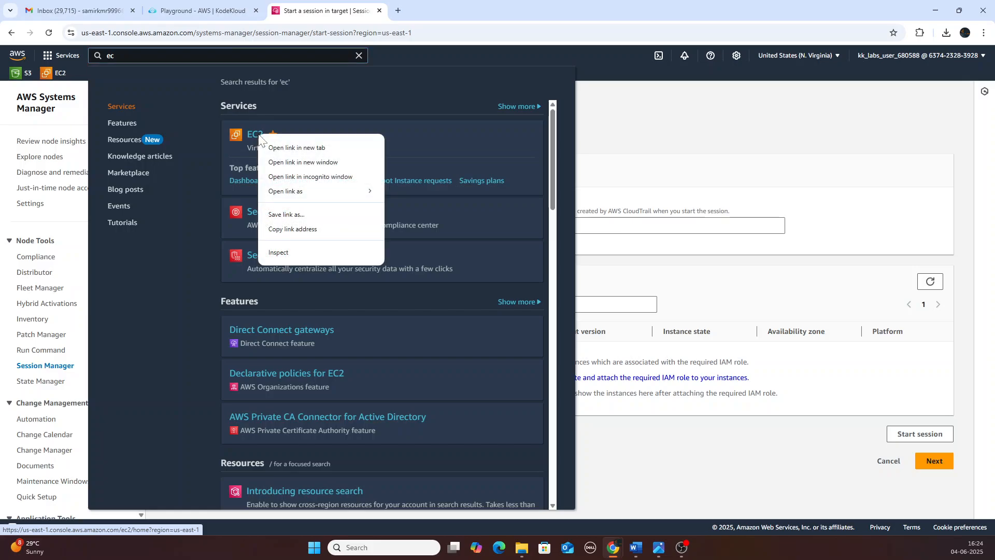
{"action": "left_click", "coordinate": [291, 148]}
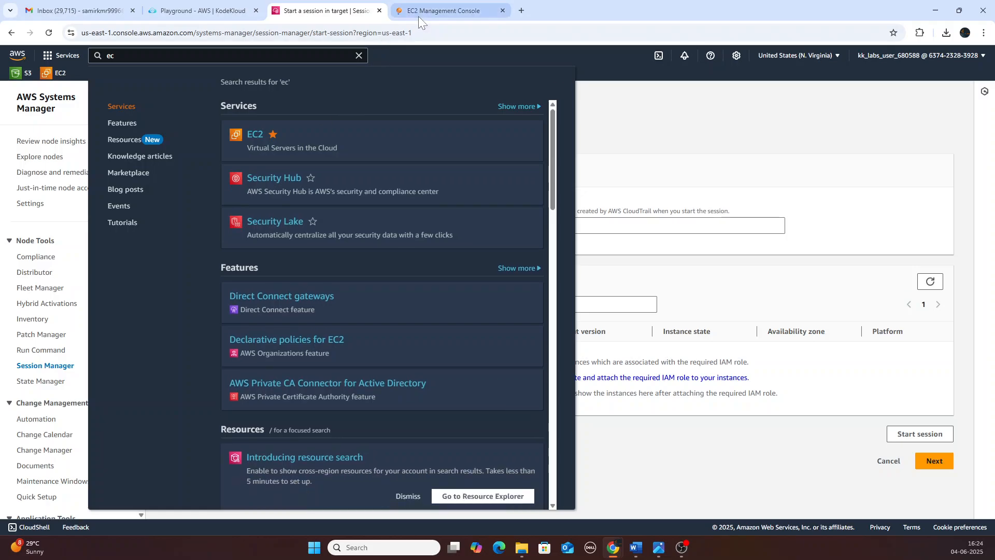
{"action": "left_click", "coordinate": [437, 10]}
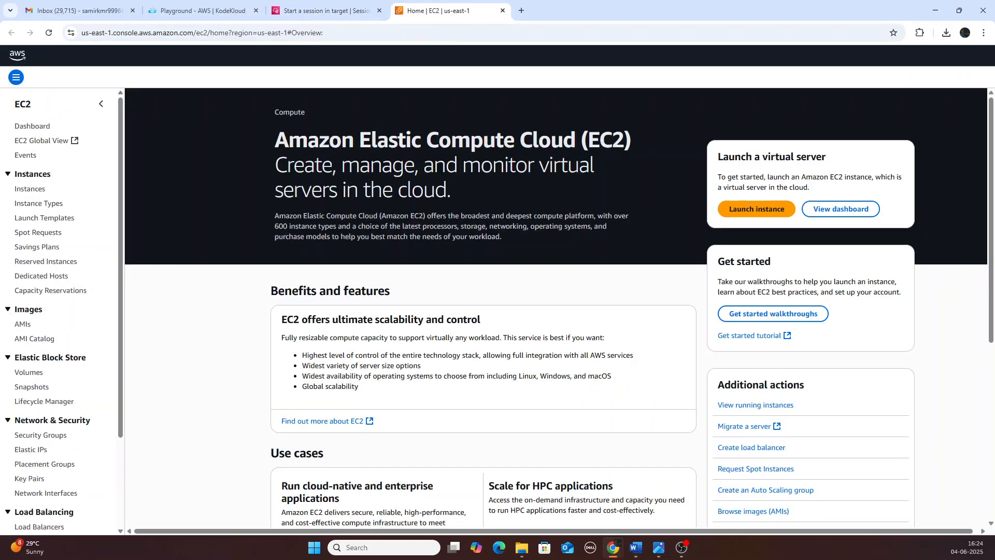
{"action": "left_click", "coordinate": [34, 190]}
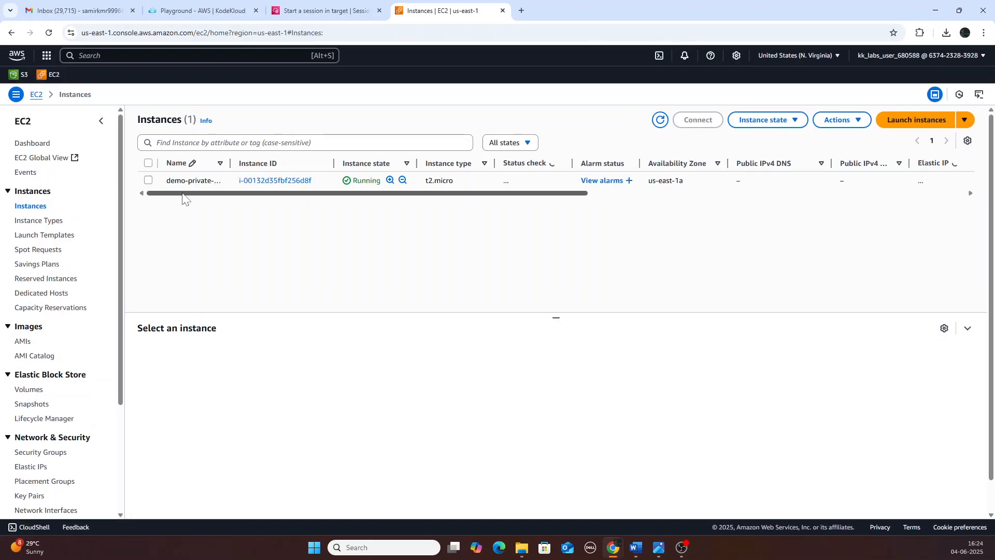
Step: Copy the instance ID of demo-private-ec2 and filter the session's target instances by i-00132d35fbf256d8f
{"action": "left_click", "coordinate": [148, 180]}
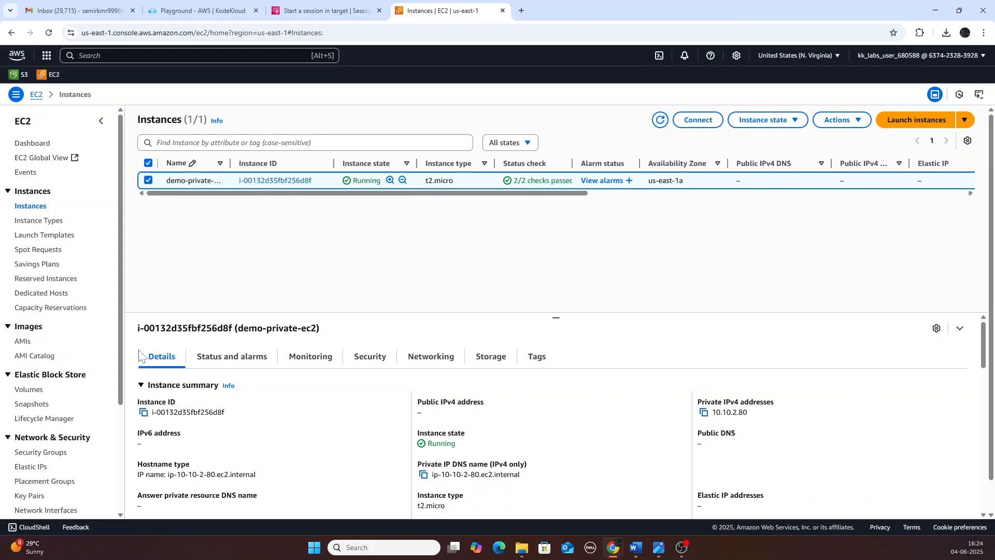
{"action": "left_click", "coordinate": [144, 415]}
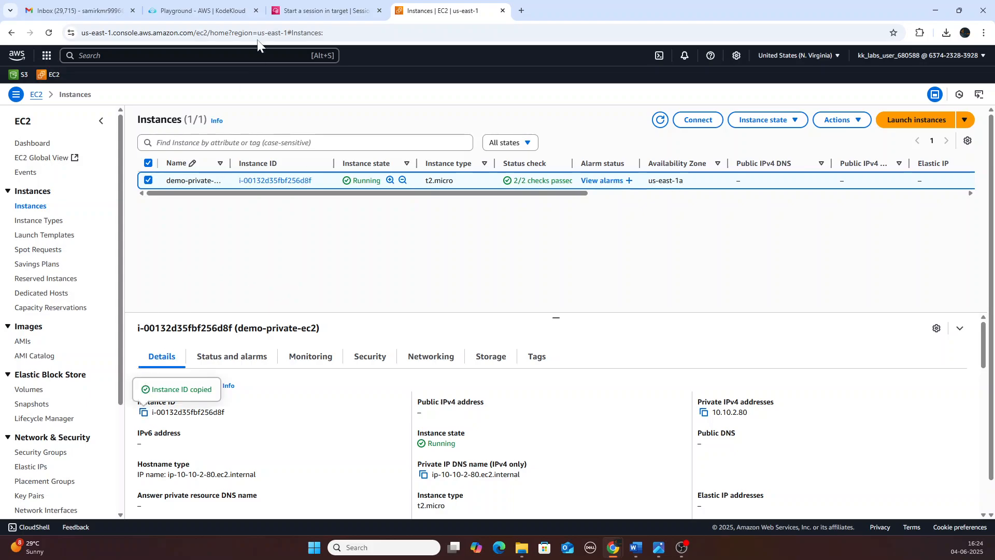
{"action": "left_click", "coordinate": [315, 12]}
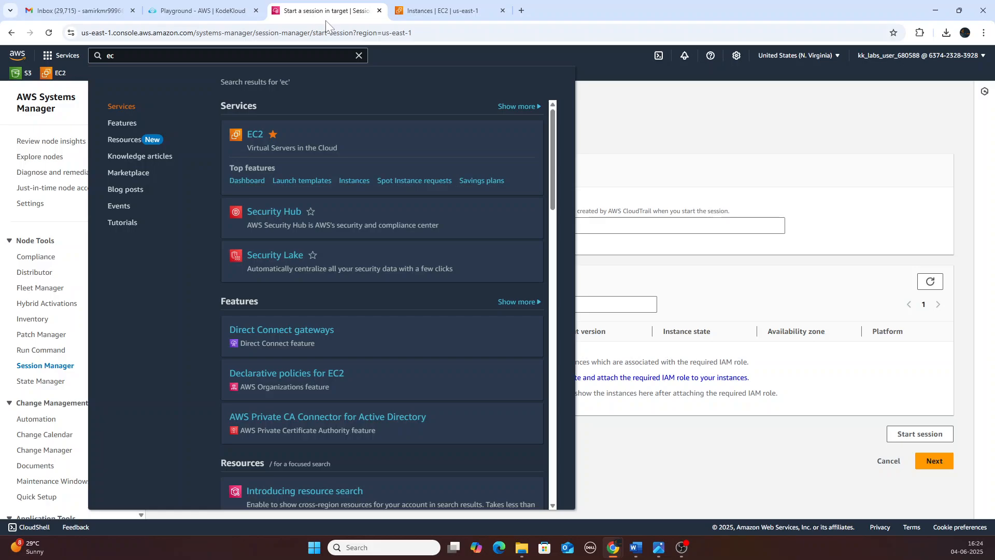
{"action": "scroll", "coordinate": [515, 133], "scroll_direction": "down", "scroll_amount": 1}
{"action": "left_click", "coordinate": [702, 163]}
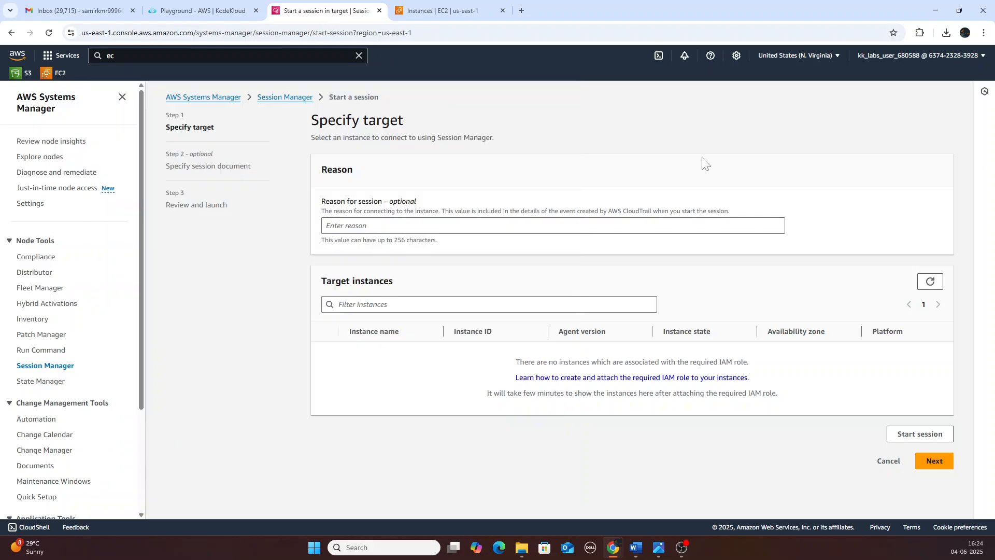
{"action": "left_click", "coordinate": [489, 304]}
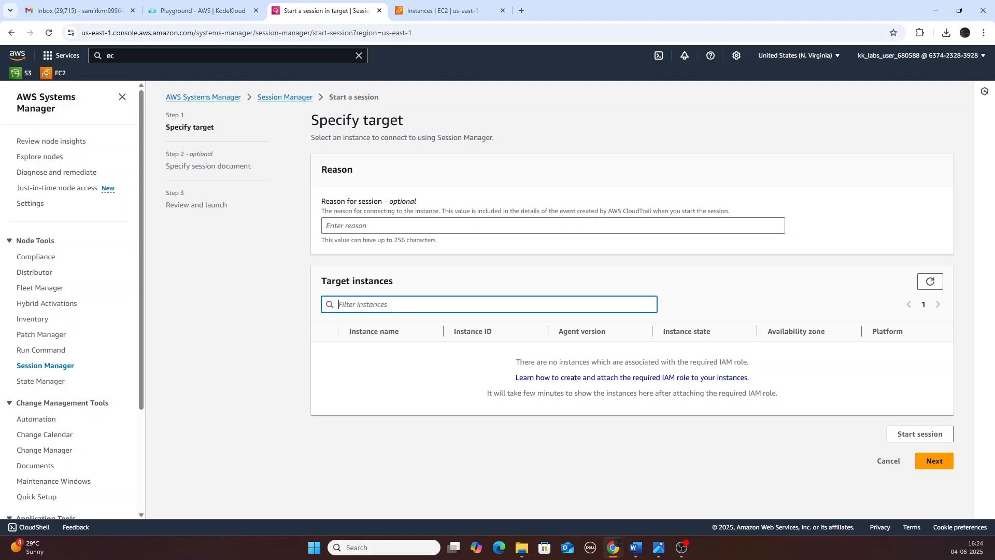
{"action": "key", "text": "ctrl+v"}
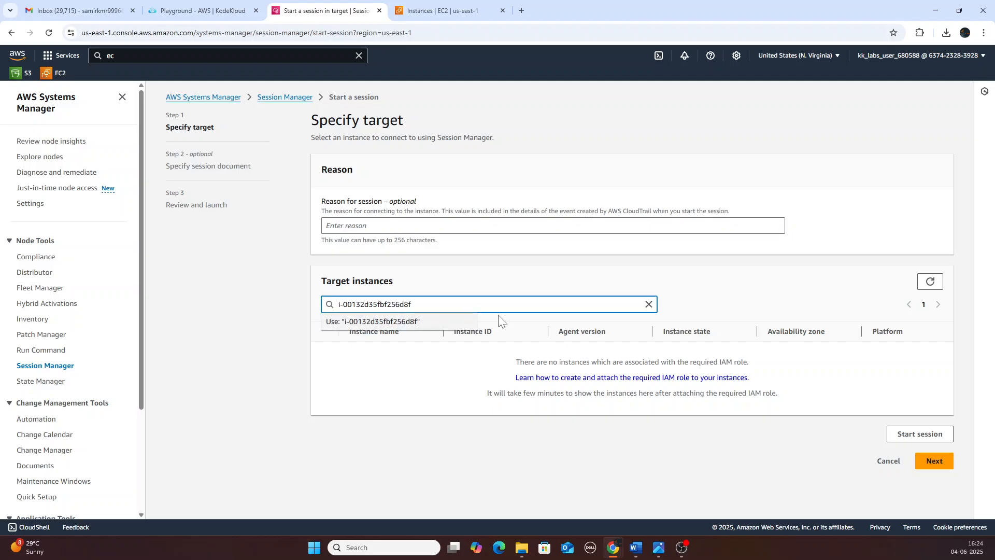
Step: Try to start the session with the filtered target and refresh the target instances list
{"action": "left_click", "coordinate": [916, 436]}
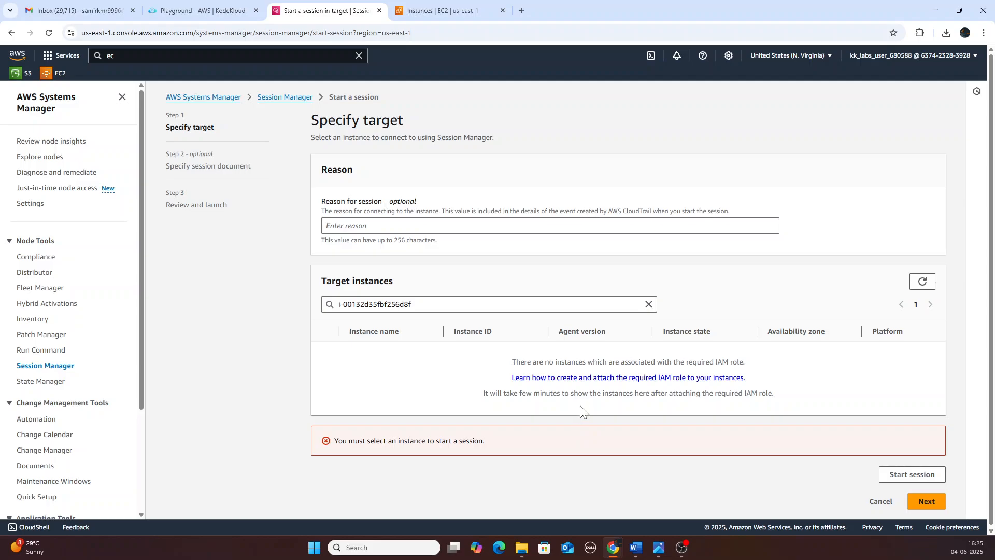
{"action": "left_click", "coordinate": [903, 472]}
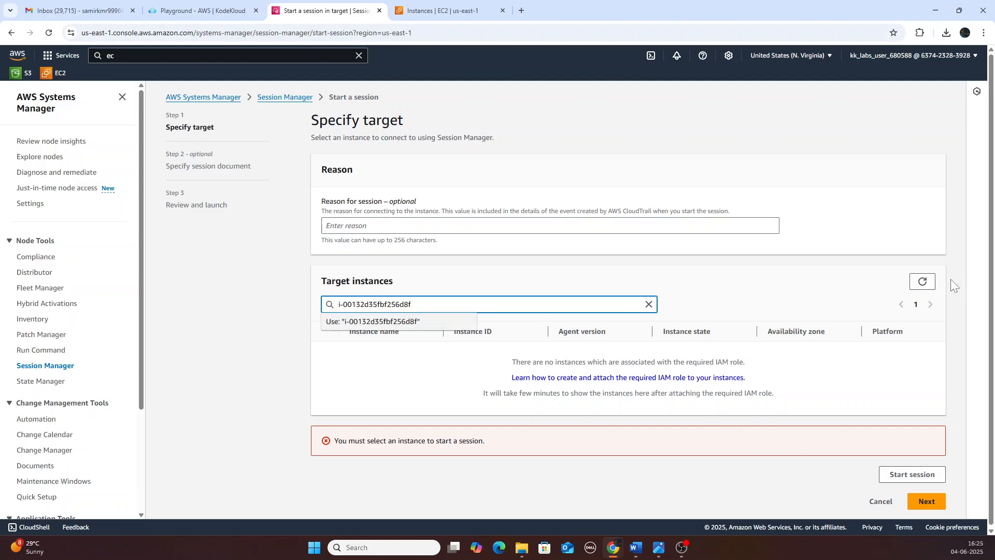
{"action": "left_click", "coordinate": [922, 281]}
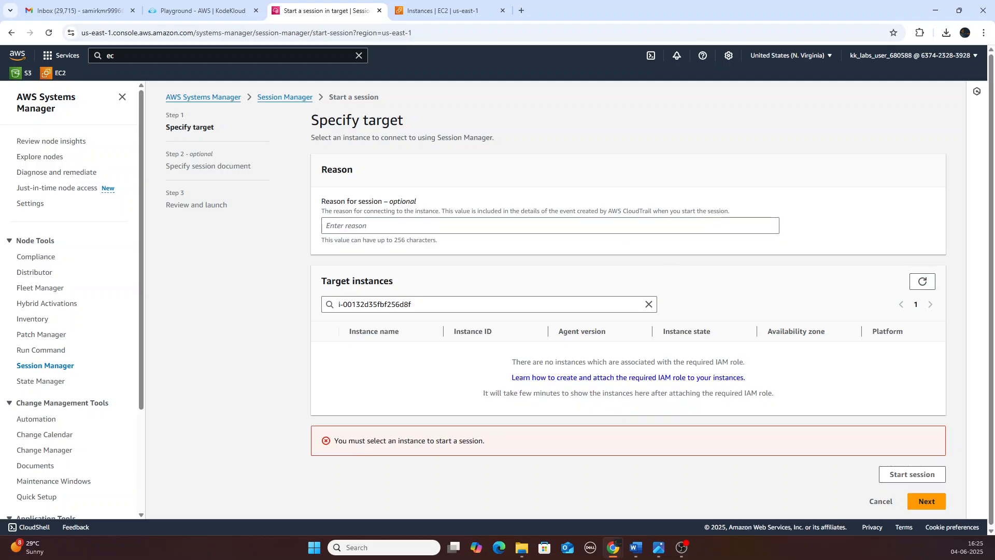
Step: Reapply the IAM role EC2-SSM_ROLE to the demo-private-ec2 instance from the EC2 instances list
{"action": "left_click", "coordinate": [427, 10]}
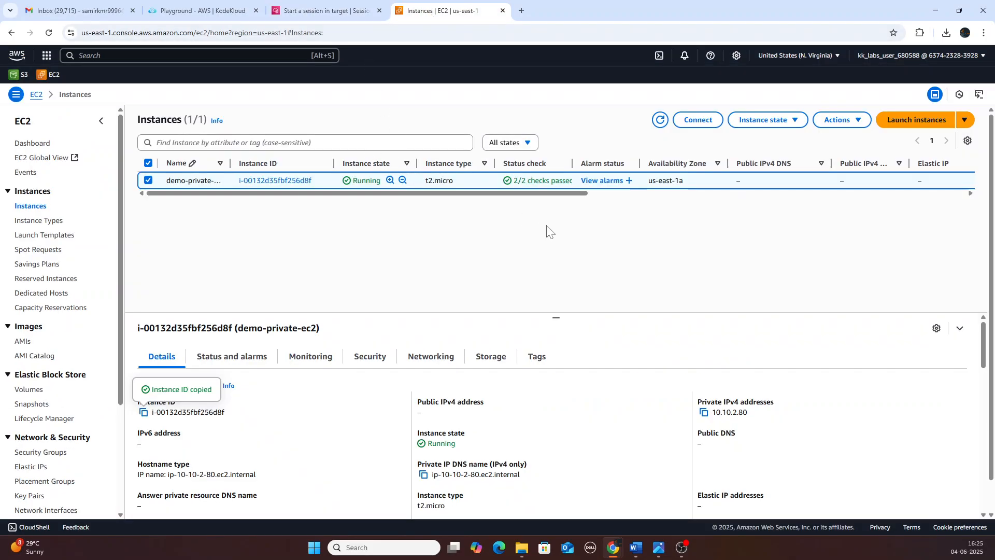
{"action": "left_click", "coordinate": [838, 120]}
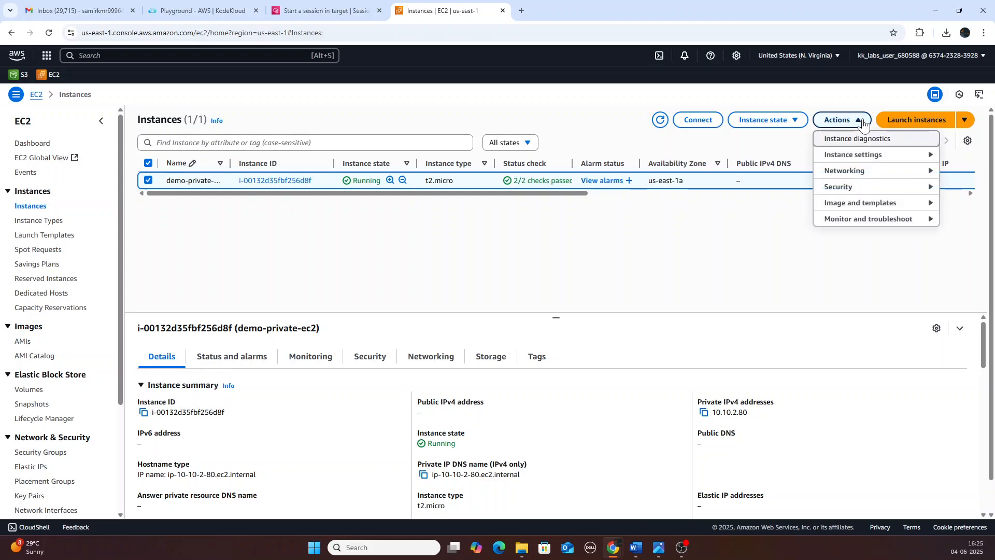
{"action": "mouse_move", "coordinate": [850, 191]}
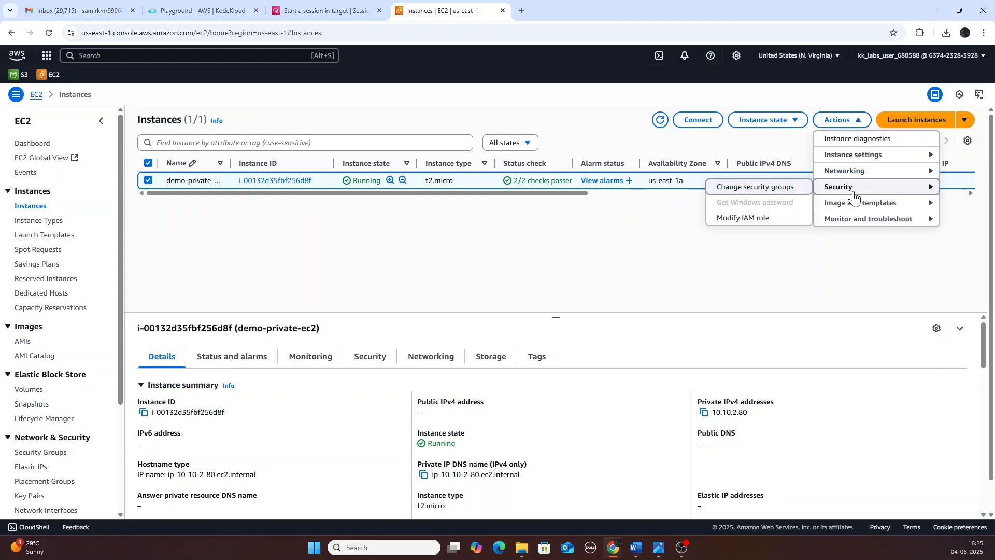
{"action": "left_click", "coordinate": [767, 217]}
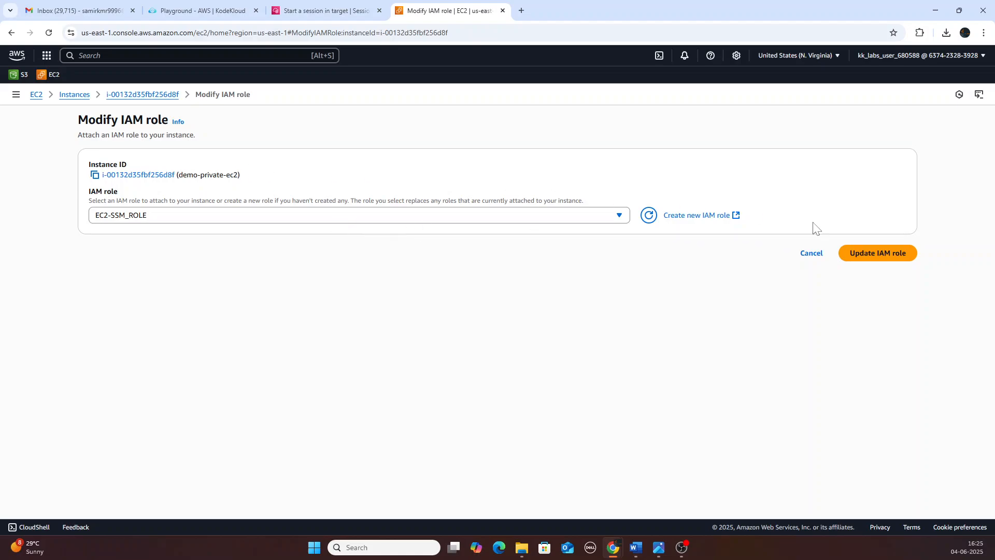
{"action": "left_click", "coordinate": [880, 253]}
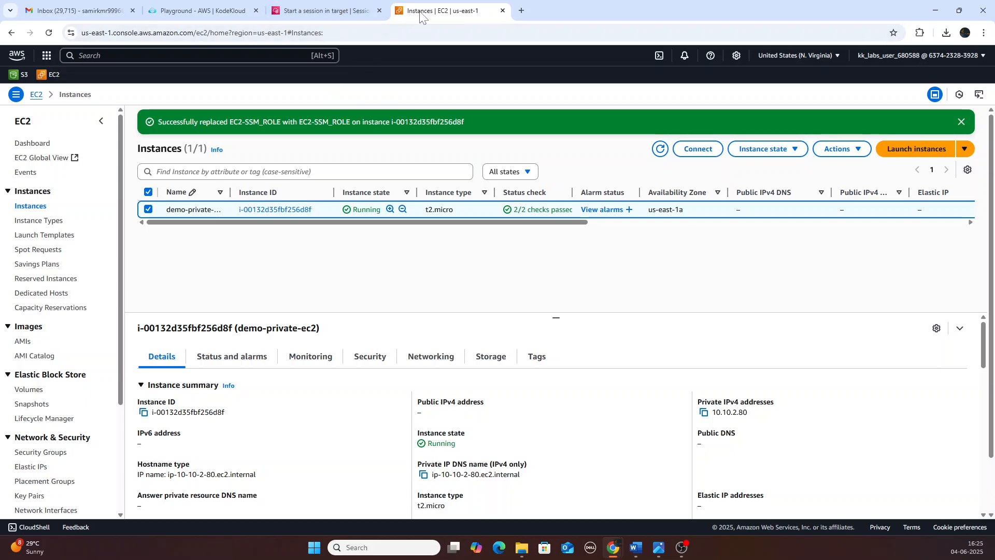
Step: Reload the session target page, filter for i-00132d35fbf256d8f, and try to start the session again
{"action": "left_click", "coordinate": [331, 9]}
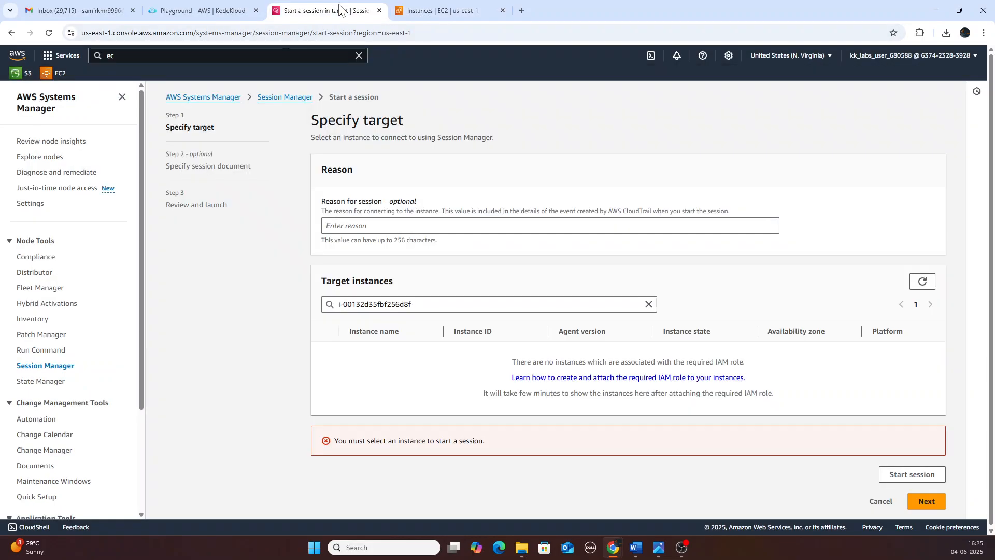
{"action": "left_click", "coordinate": [48, 33]}
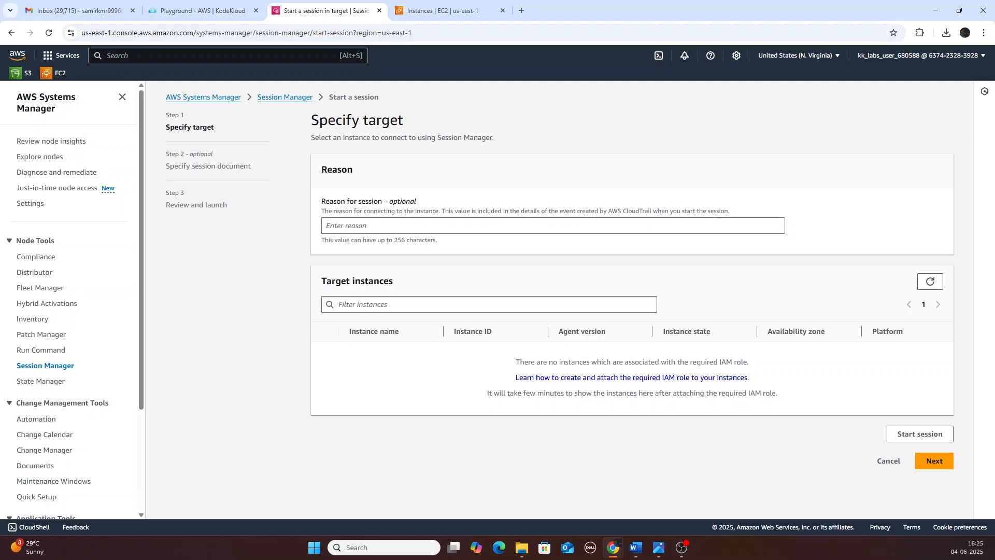
{"action": "left_click", "coordinate": [489, 304]}
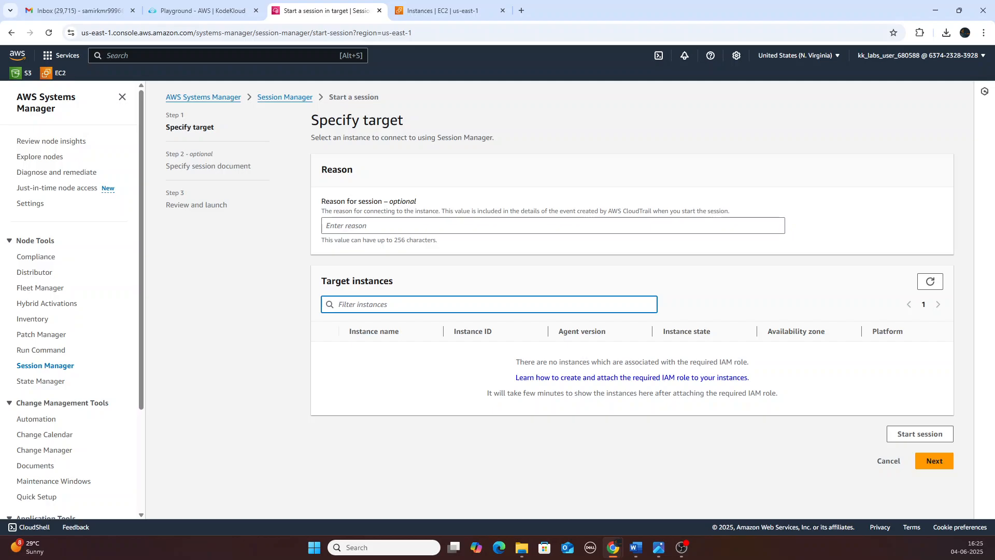
{"action": "type", "text": "i-00132d35fbf256d8f"}
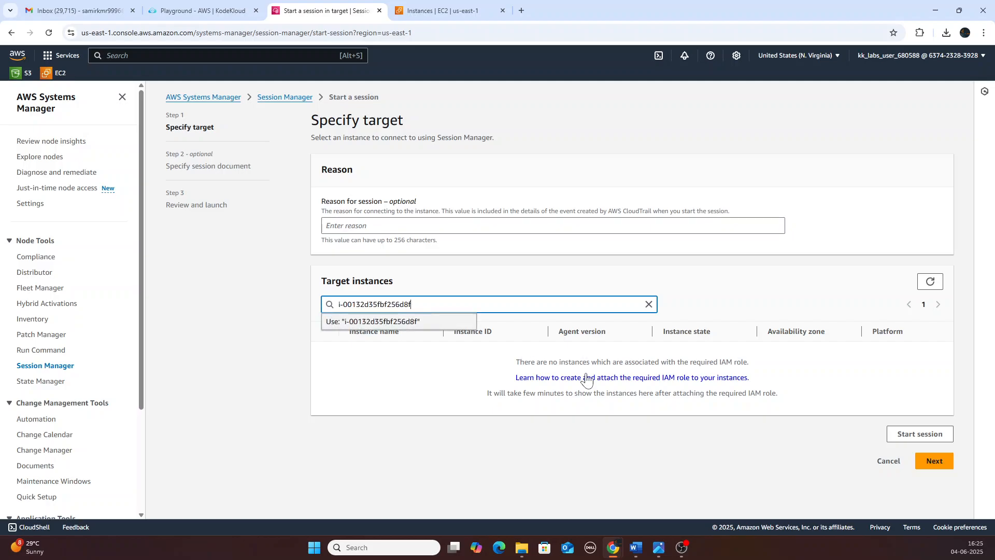
{"action": "left_click", "coordinate": [907, 435]}
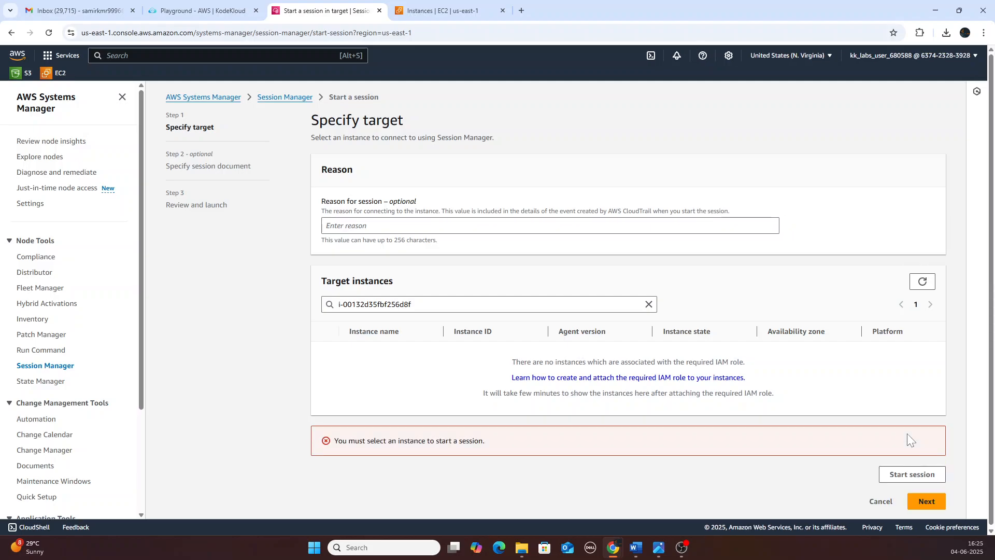
{"action": "left_click", "coordinate": [924, 283]}
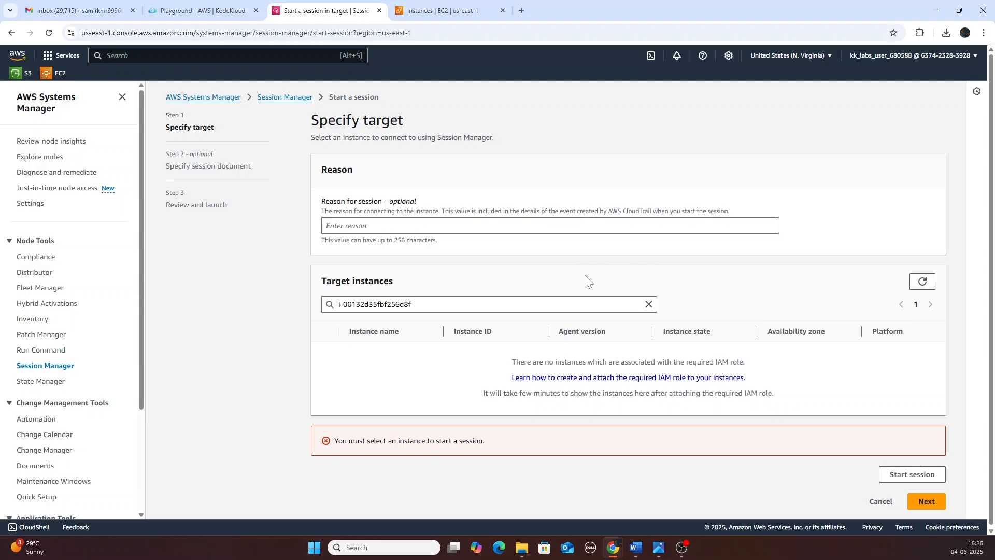
Step: Recheck demo-private-ec2 in the EC2 instances list and reload the session target page to update its available instances
{"action": "left_click", "coordinate": [443, 13]}
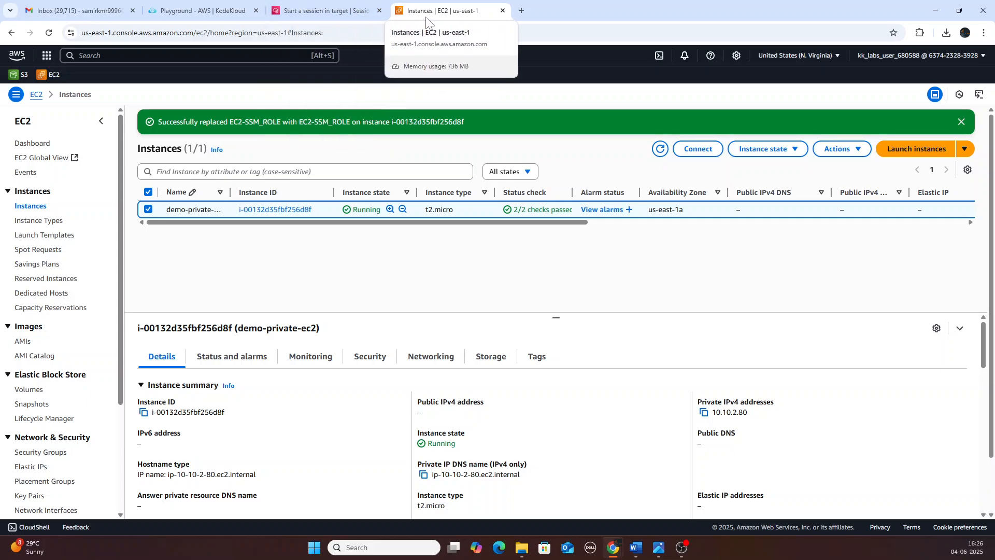
{"action": "left_click", "coordinate": [339, 8]}
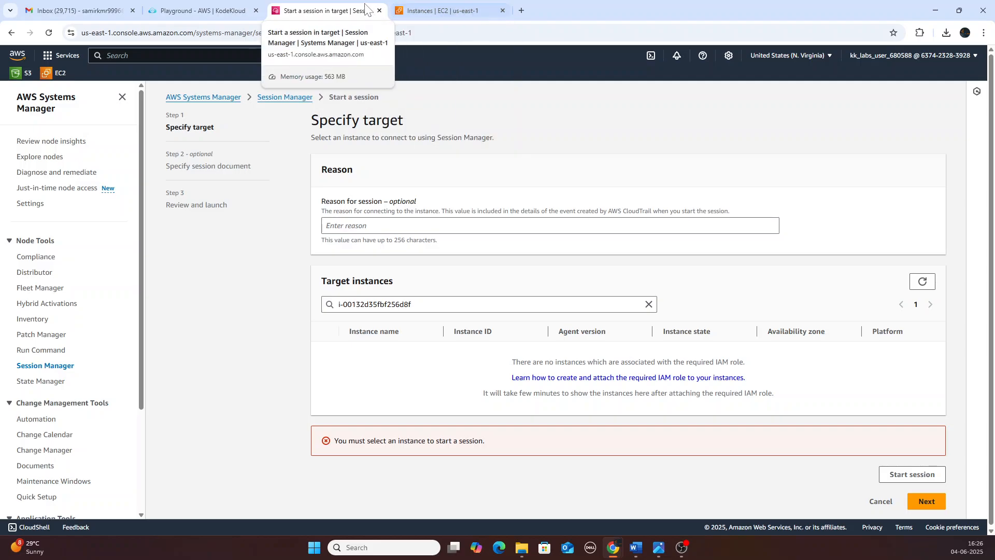
{"action": "left_click", "coordinate": [425, 17]}
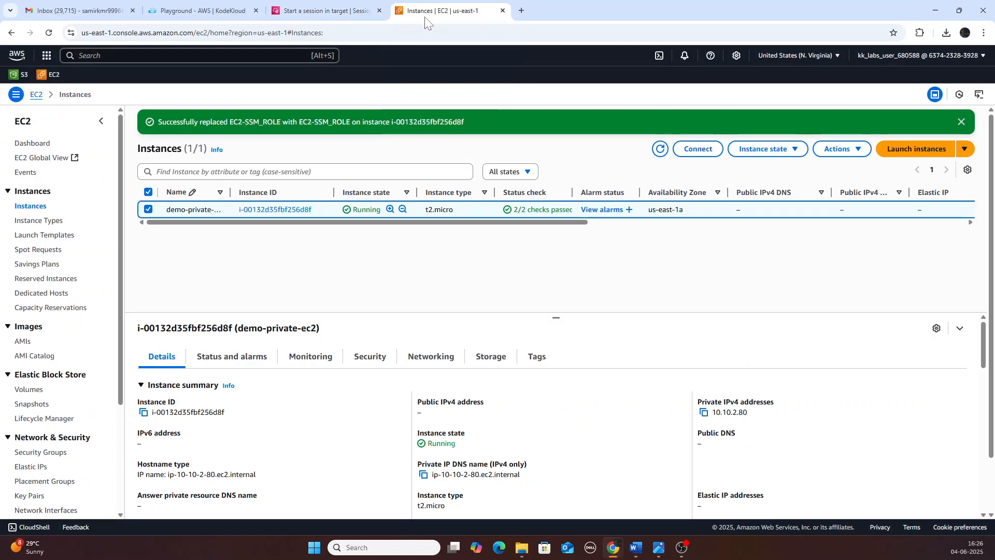
{"action": "left_click", "coordinate": [335, 11]}
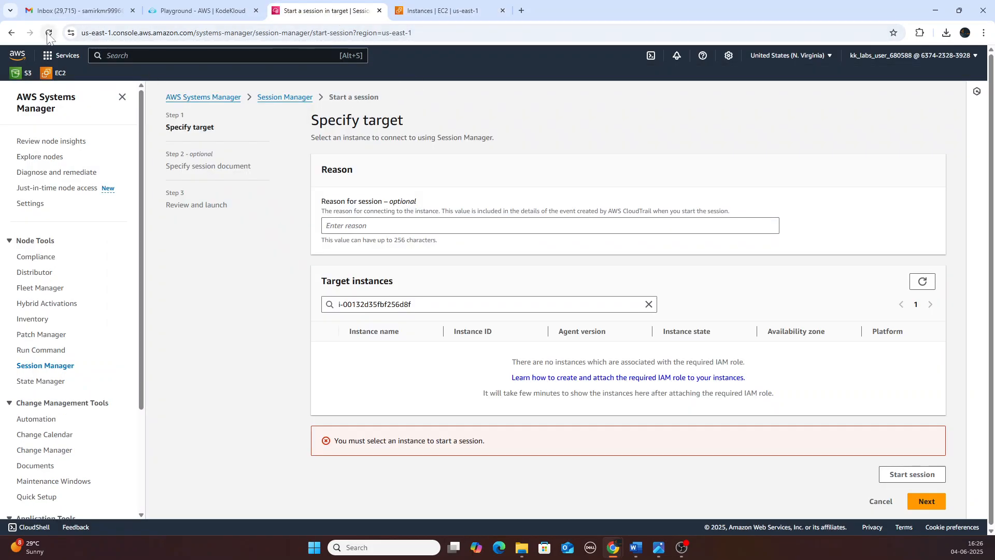
{"action": "left_click", "coordinate": [434, 12]}
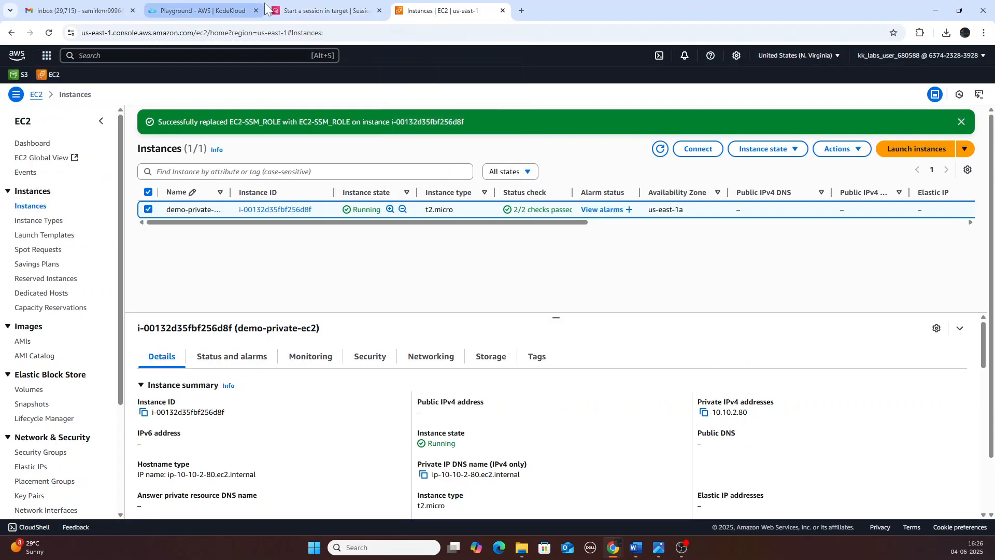
{"action": "left_click", "coordinate": [307, 8]}
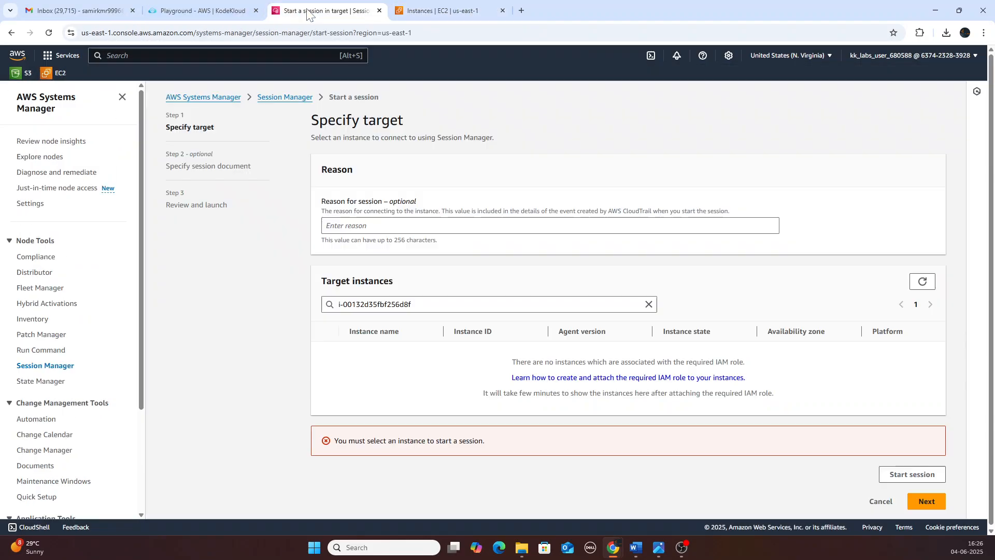
{"action": "left_click", "coordinate": [50, 34]}
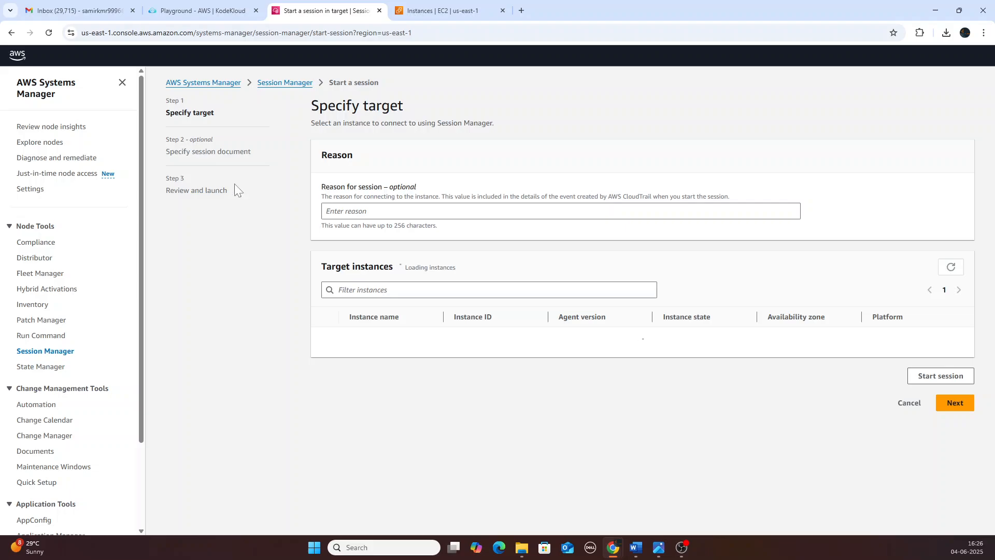